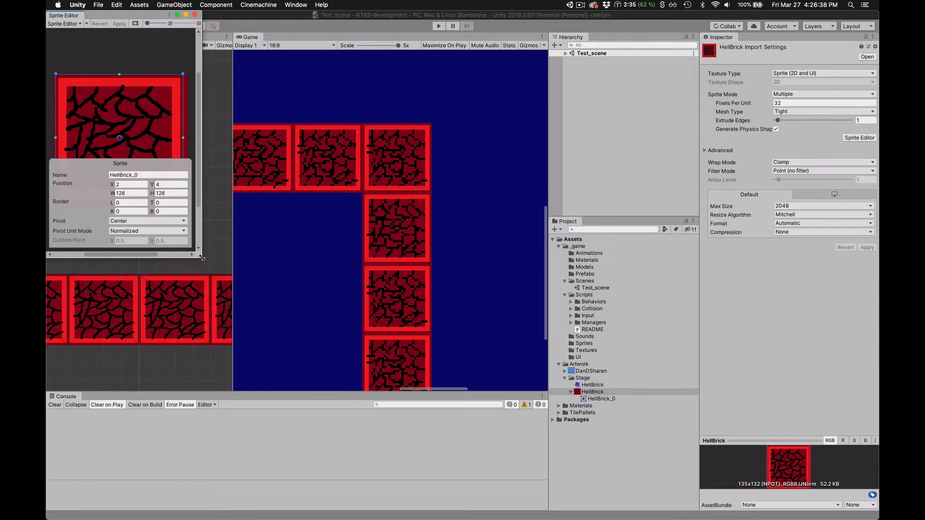
- Enlarge the Sprite Editor, examine how the HellBrick_0 slice fits the brick texture's edges, and close the editor
drag(202, 258, 619, 446)
scroll(312, 235, up, 5)
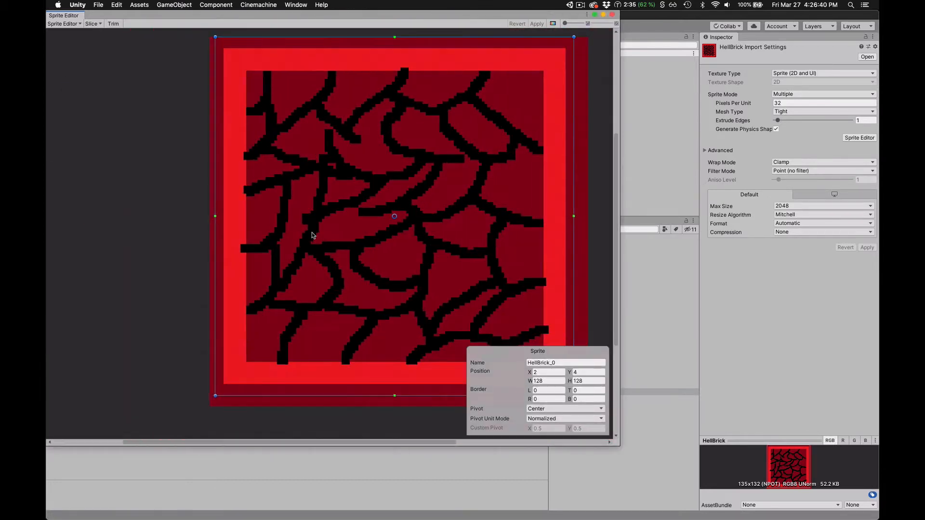
drag(496, 182, 382, 191)
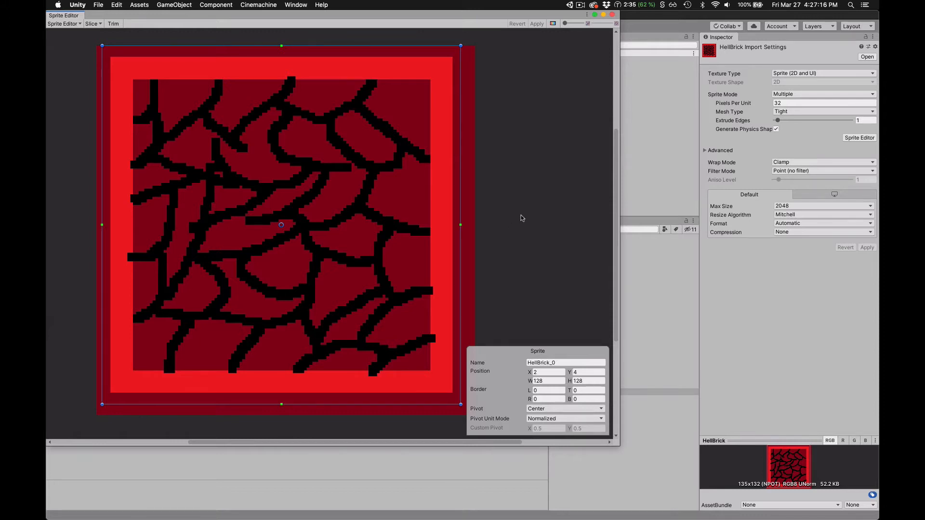
click(612, 15)
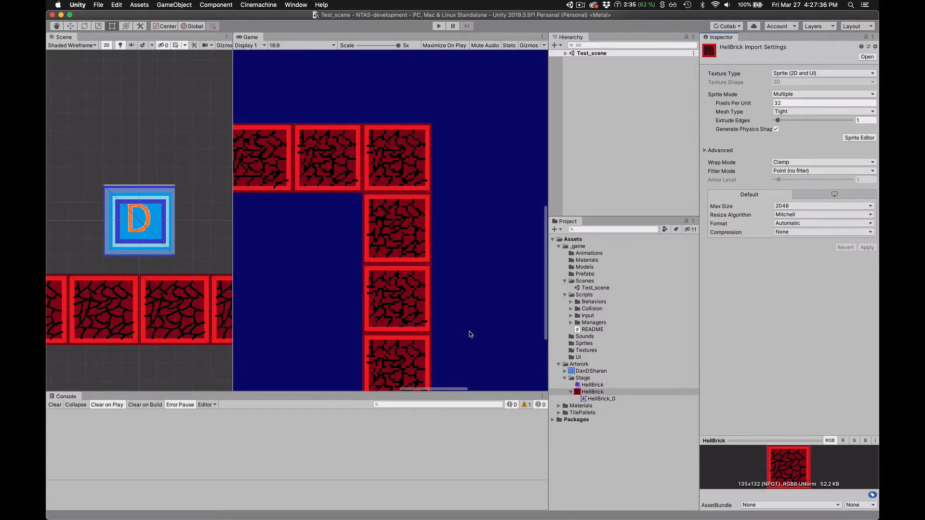
- Switch to Photoshop and toggle the outline text layer's visibility off and back on
key(super+Tab)
click(262, 263)
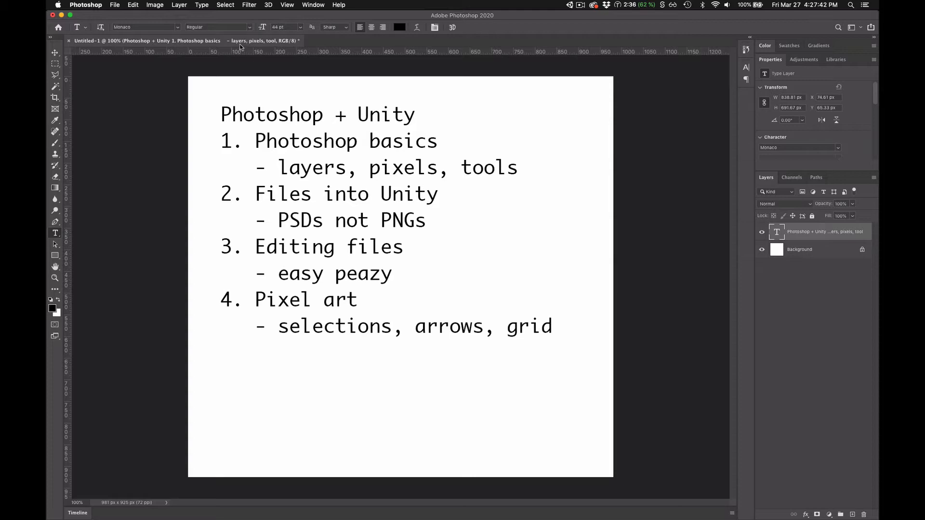
drag(270, 41, 327, 43)
click(762, 233)
click(762, 232)
- Move the outline text layer about 20 px right and 61 px down, and restore the history state before the move
click(54, 53)
drag(376, 215, 424, 215)
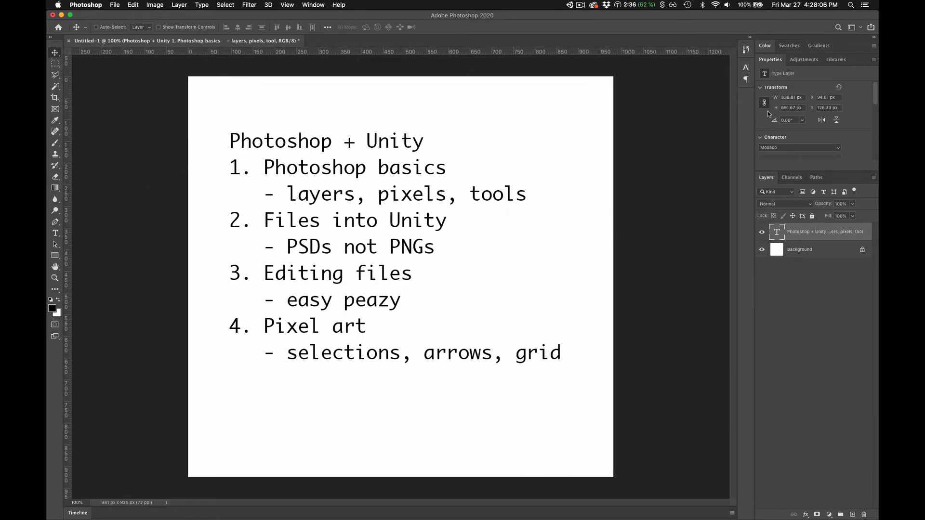
click(746, 50)
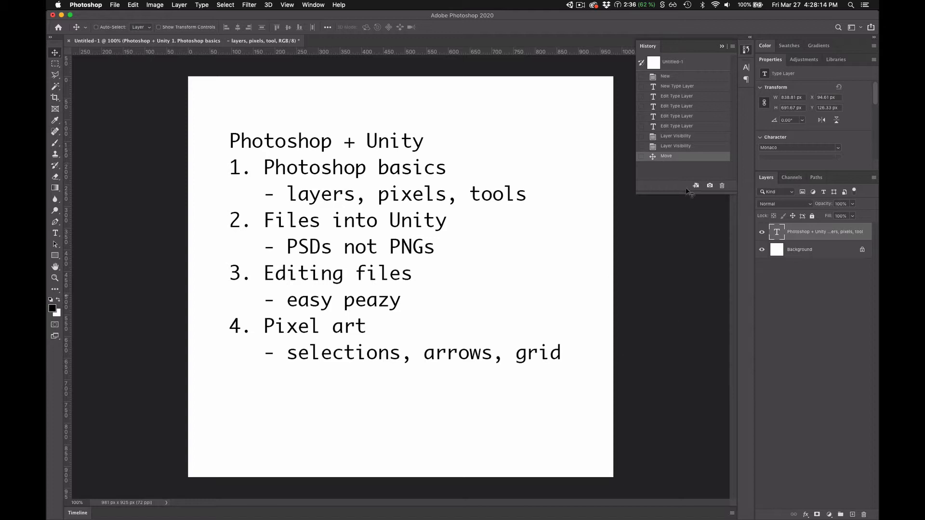
click(680, 148)
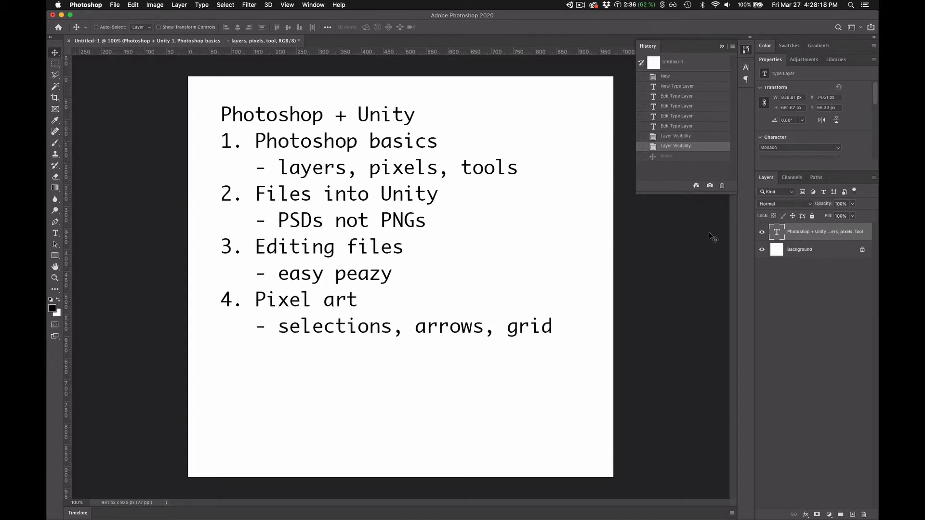
- Switch to Chrome and open the HellBrick.png image from the GitHub page in Photoshop
key(super+Tab)
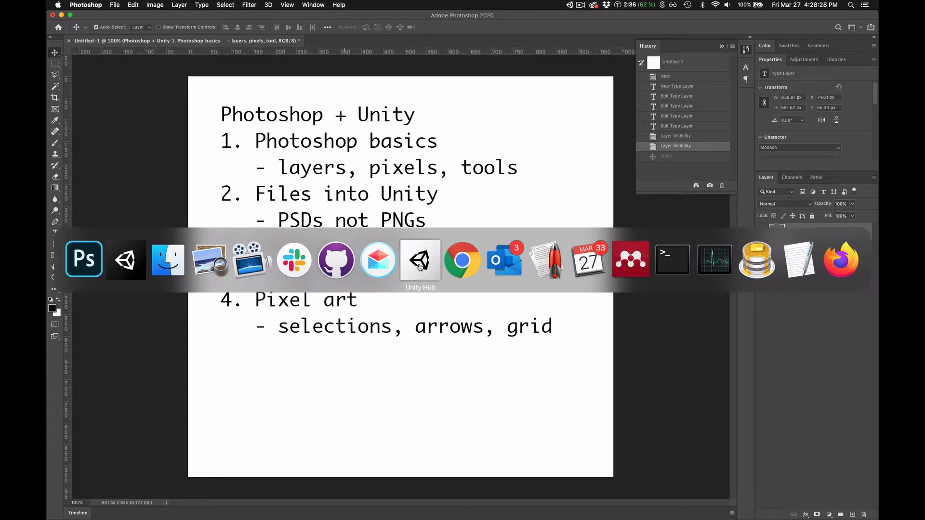
click(465, 265)
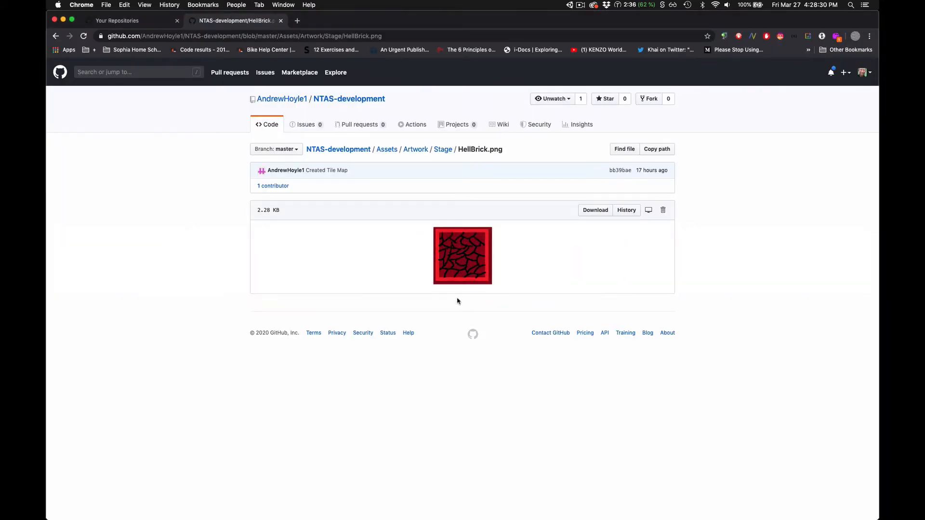
drag(462, 273, 624, 513)
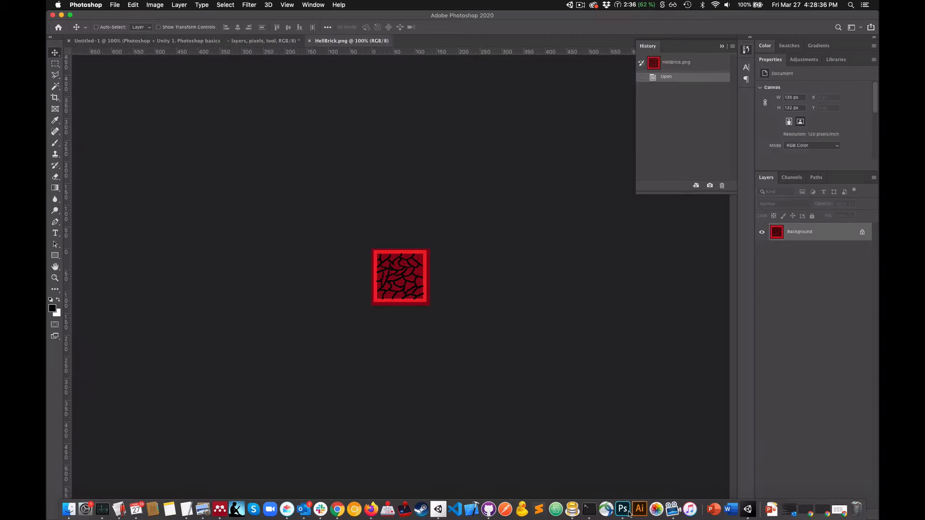
scroll(408, 277, up, 5)
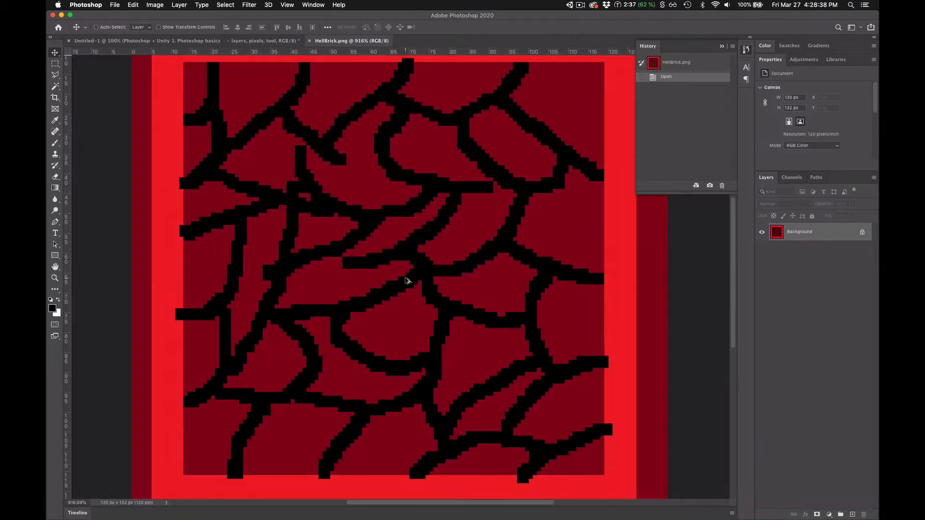
scroll(407, 280, down, 5)
scroll(409, 272, up, 3)
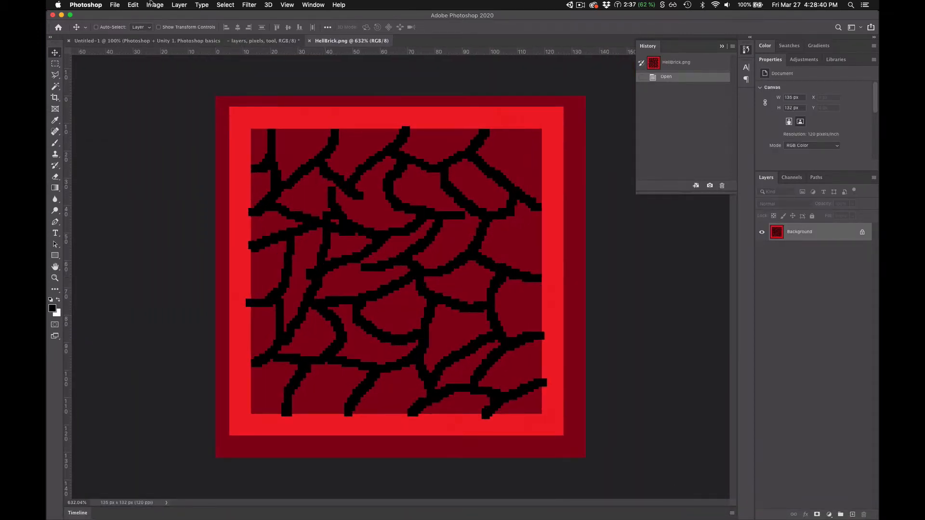
- Check the HellBrick image's pixel dimensions in the Image Size settings without changing them
click(151, 4)
mouse_move(180, 10)
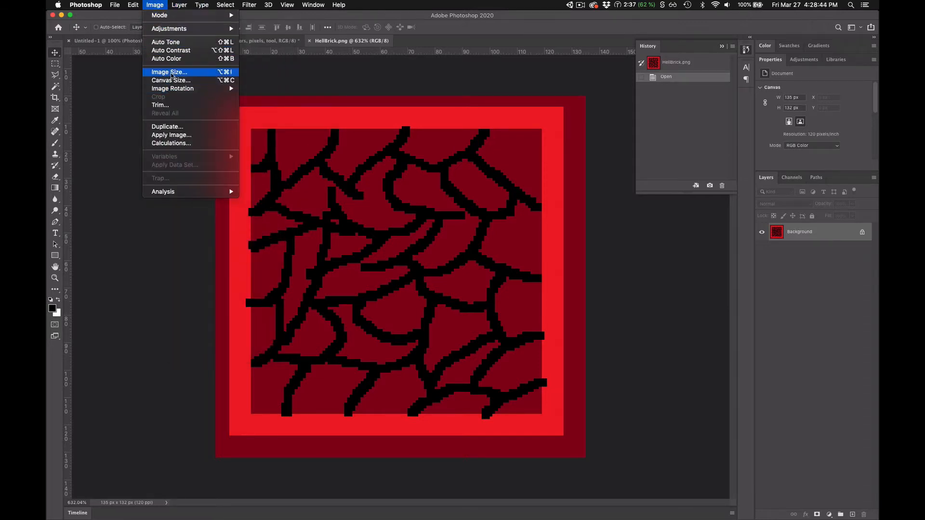
click(169, 72)
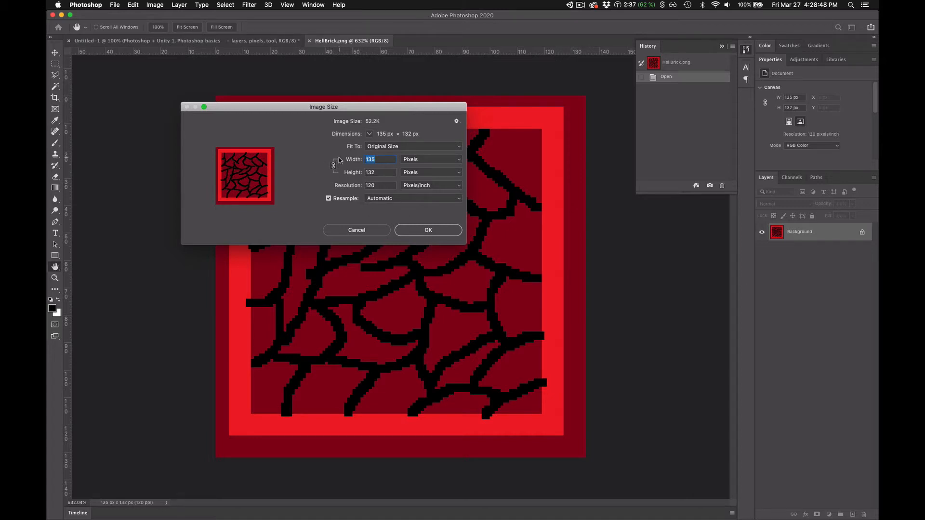
click(360, 230)
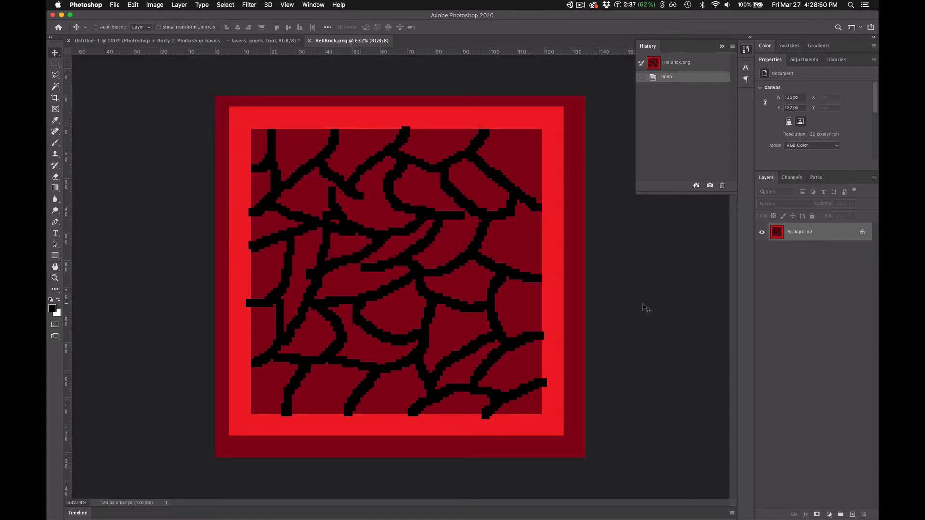
- Copy the entire HellBrick canvas and create a new 128 × 128 px document at 120 pixels/inch
key(super+a)
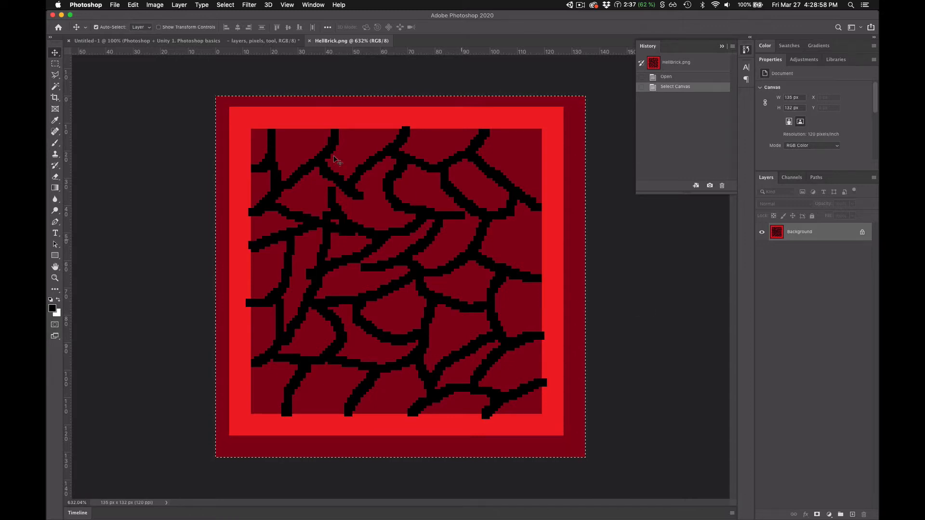
click(116, 5)
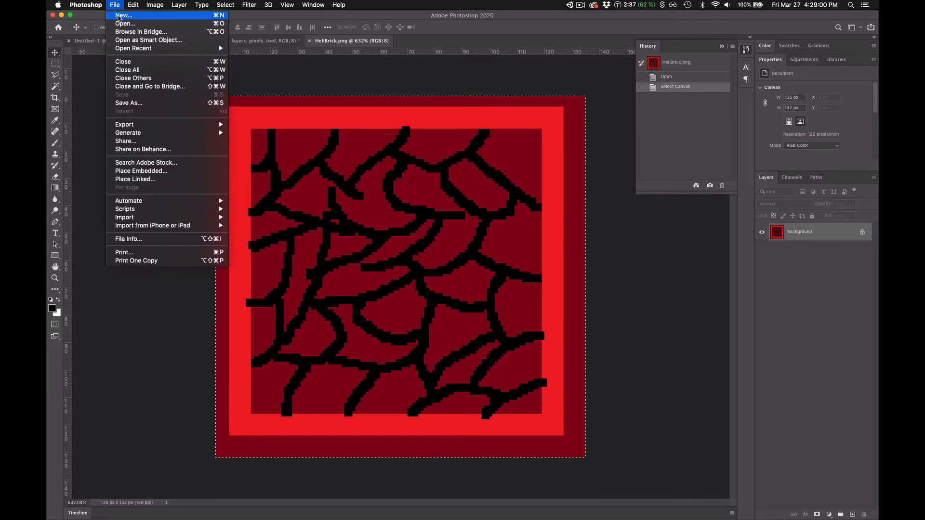
click(120, 15)
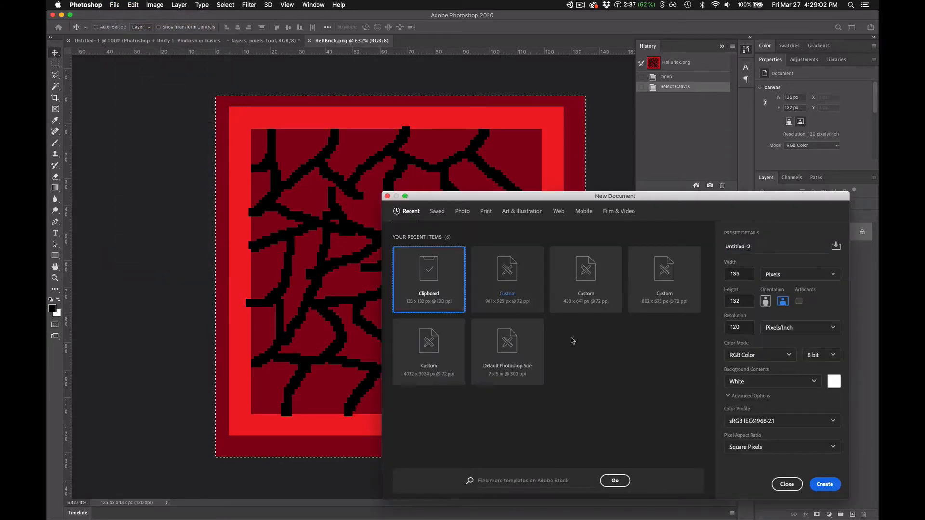
key(BackSpace)
key(BackSpace)
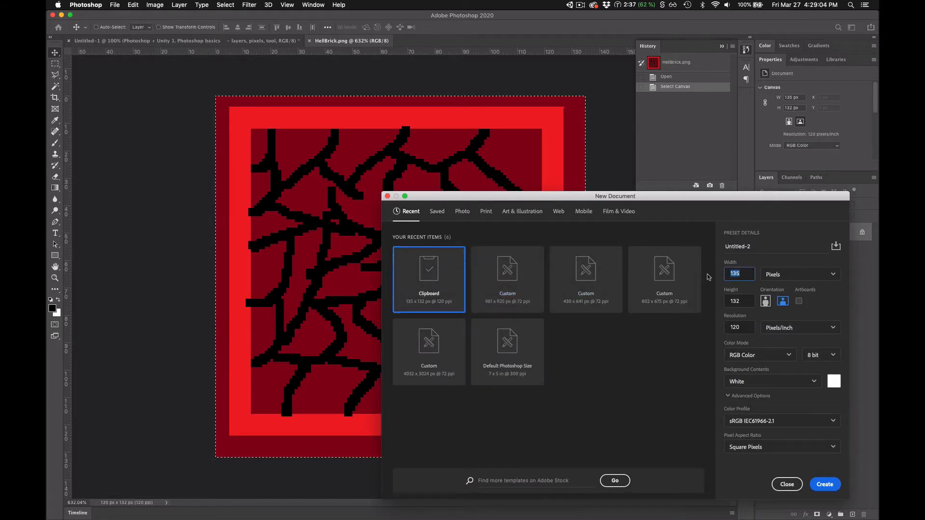
text(28)
key(Tab)
key(Tab)
text(1)
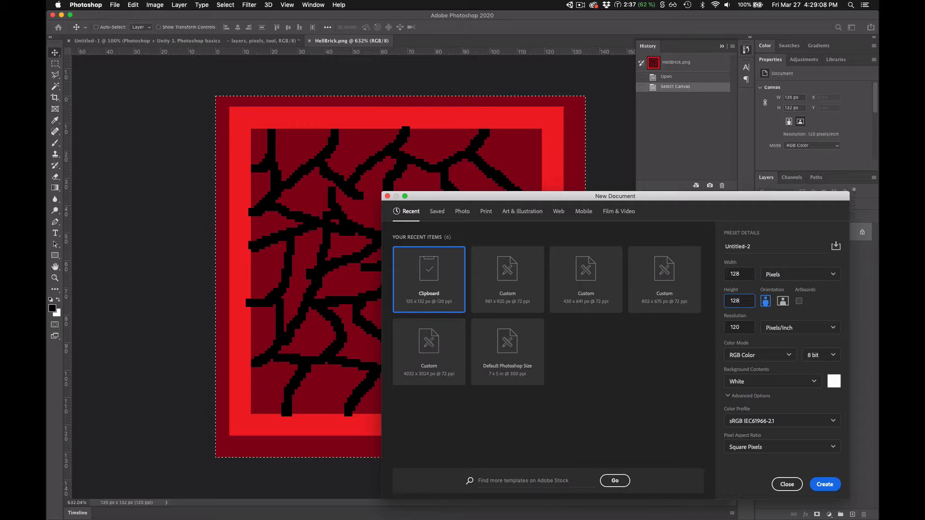
click(825, 485)
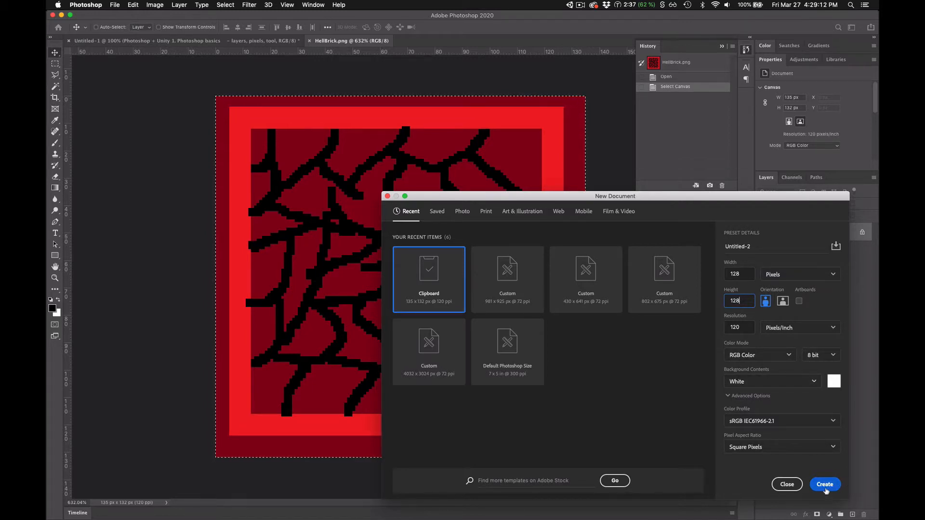
- Paste the brick into the new document and nudge its layer 2 px to the left
key(super+v)
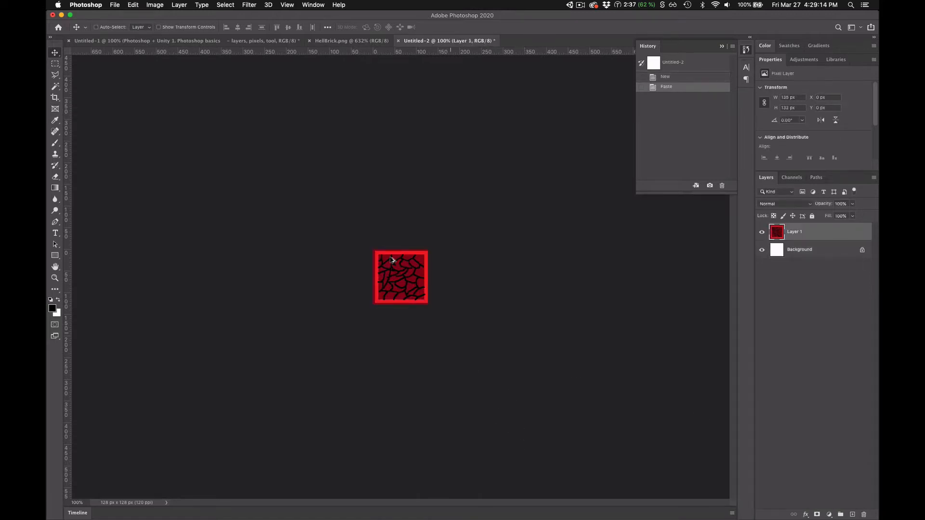
scroll(391, 257, up, 3)
scroll(391, 258, up, 5)
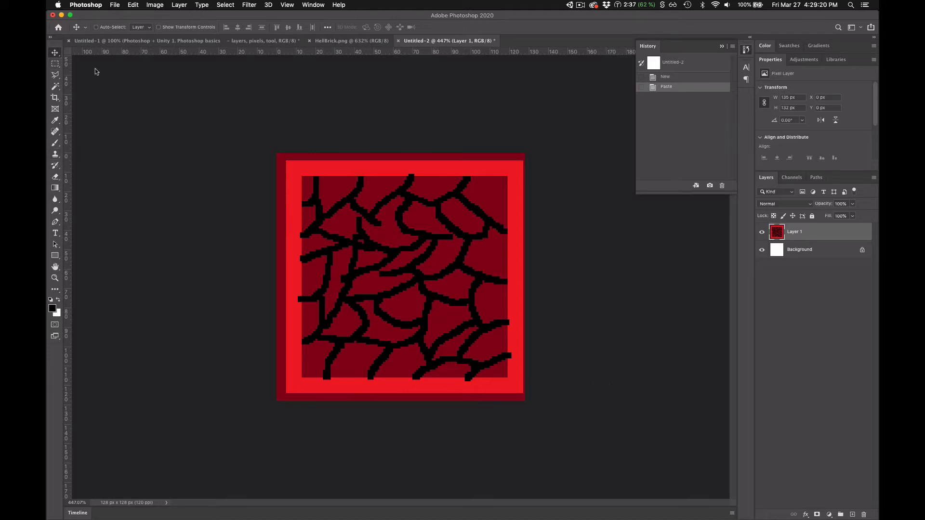
key(Left)
key(Left)
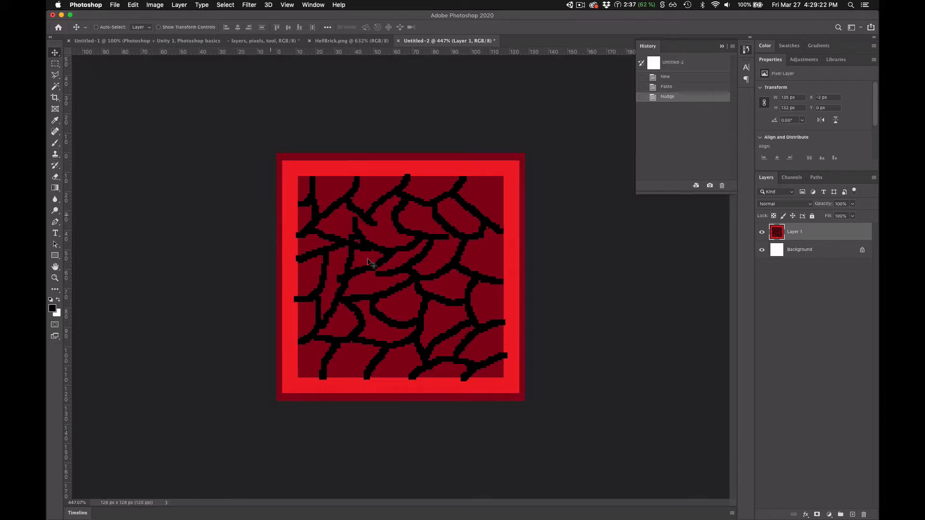
key(Up)
key(Down)
- Place a vertical guide near the brick's left edge and undo it
click(287, 5)
click(287, 4)
drag(66, 212, 285, 204)
key(super+z)
- Review the snapping options and search the application's commands for "pixel" to check the pixel grid setting
click(287, 4)
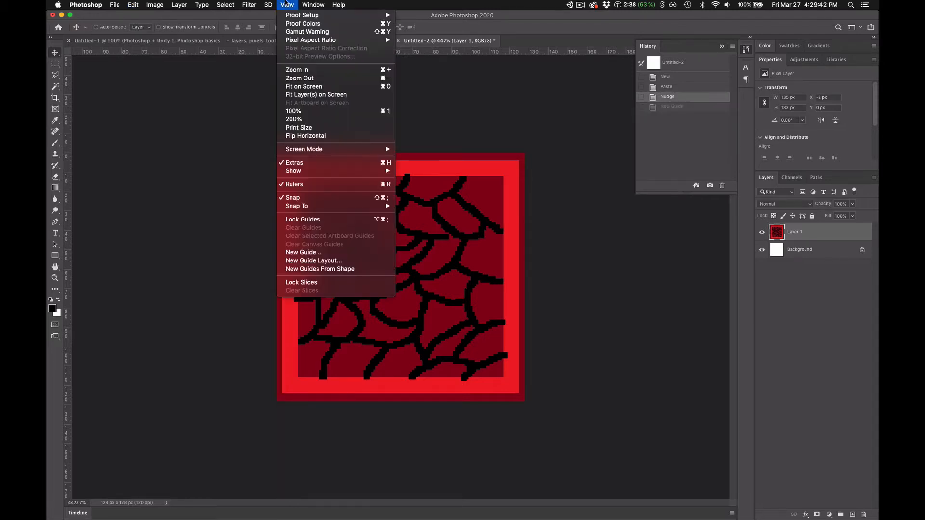
mouse_move(324, 209)
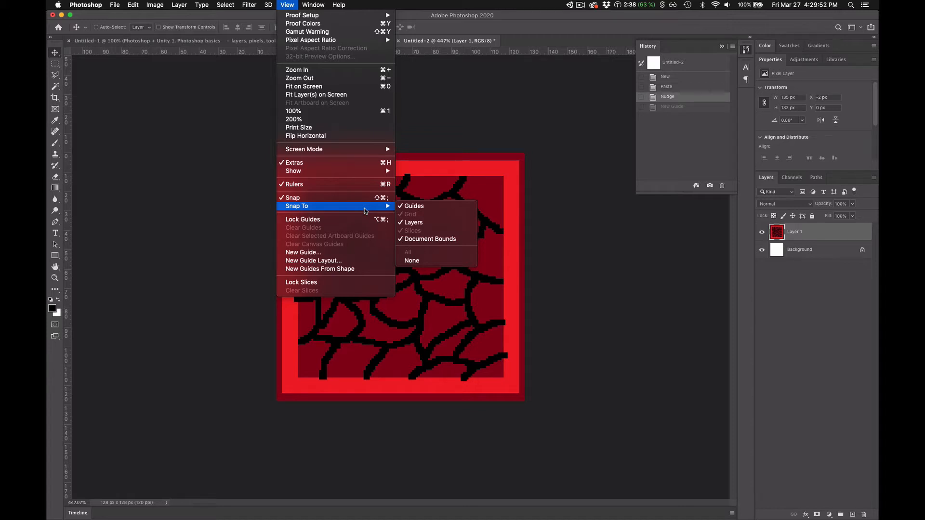
mouse_move(369, 174)
mouse_move(339, 3)
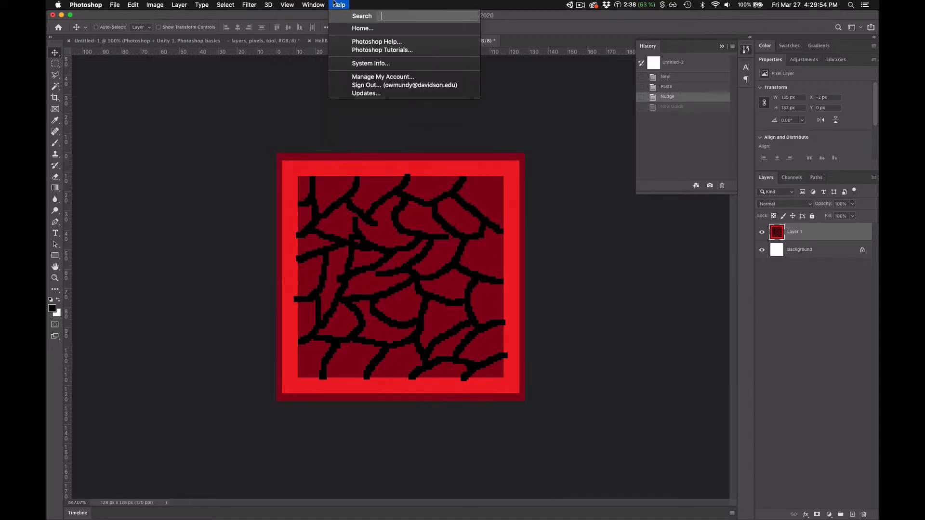
text(pixels)
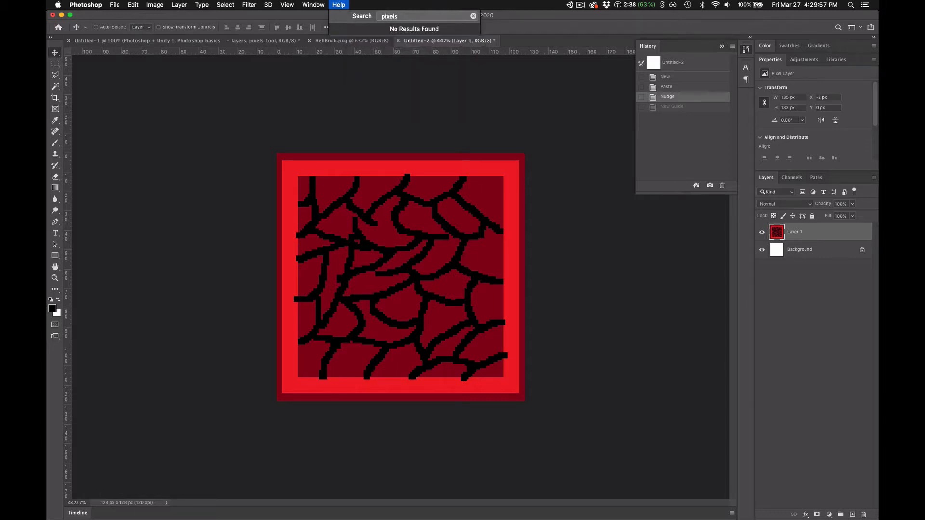
key(BackSpace)
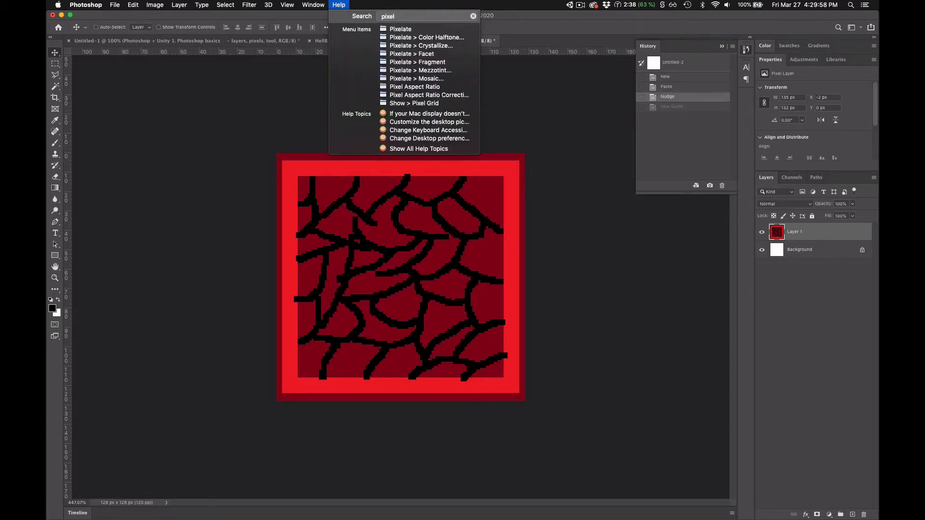
key(Down)
key(Down)
key(Down)
key(Down)
key(Down)
key(Down)
key(Down)
key(Down)
key(Down)
key(Down)
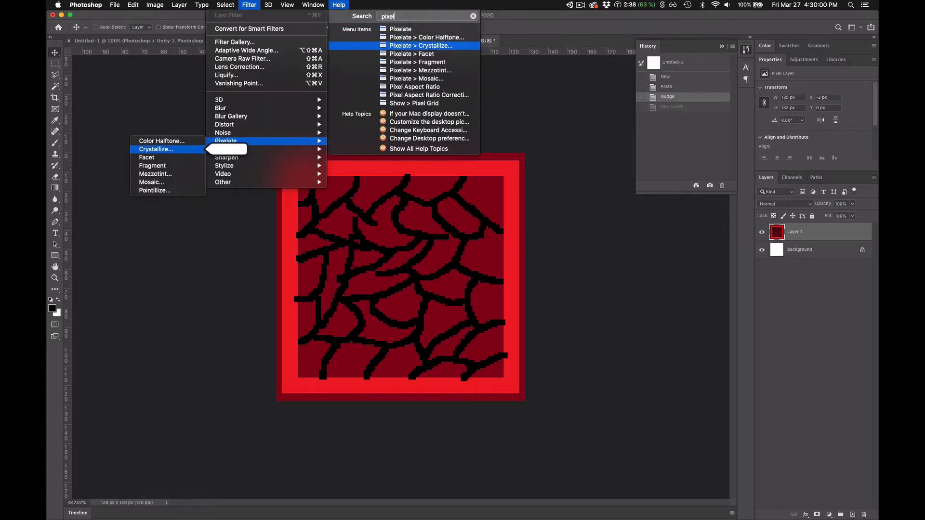
key(Return)
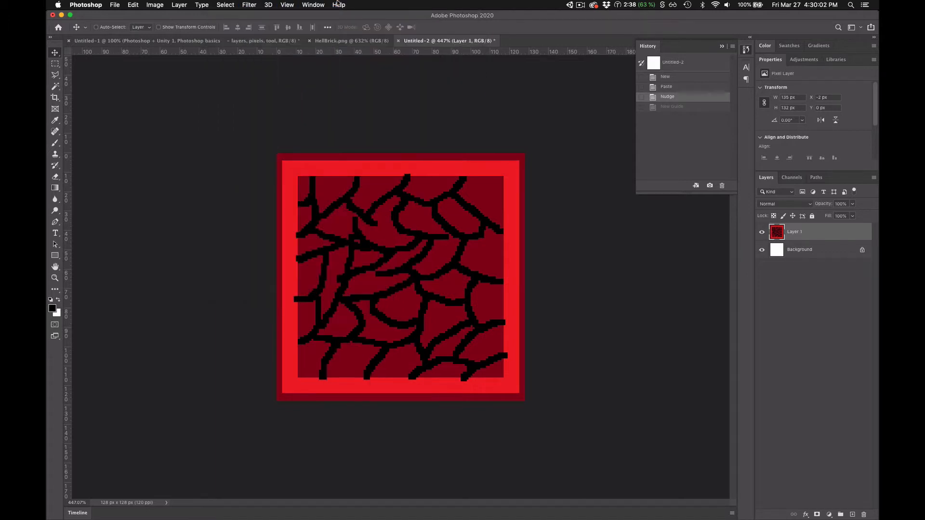
mouse_move(422, 105)
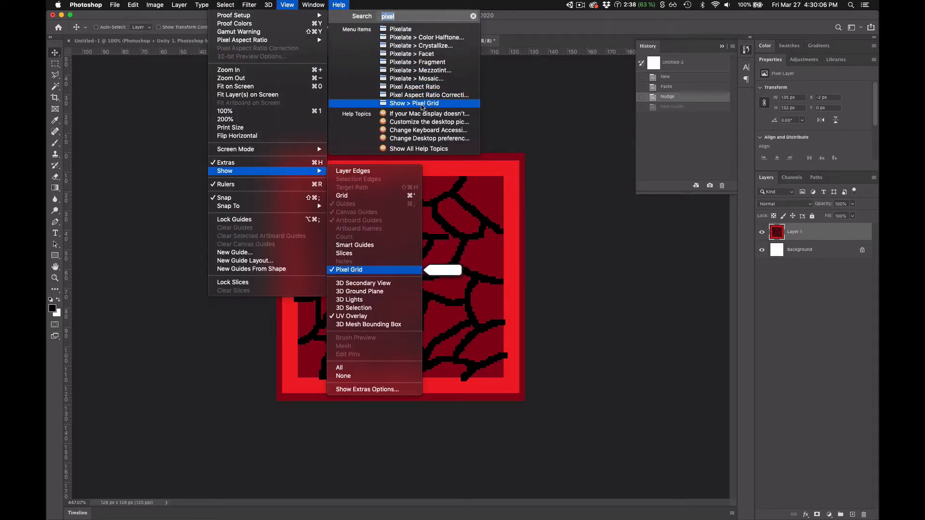
click(541, 133)
- Configure the grid preferences with a gridline every 1 pixel and a magenta grid color
click(87, 5)
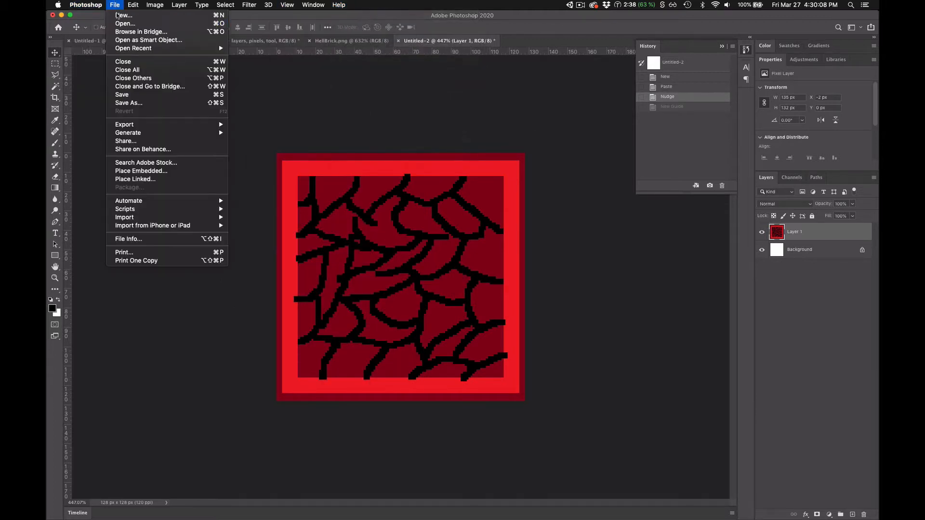
mouse_move(92, 33)
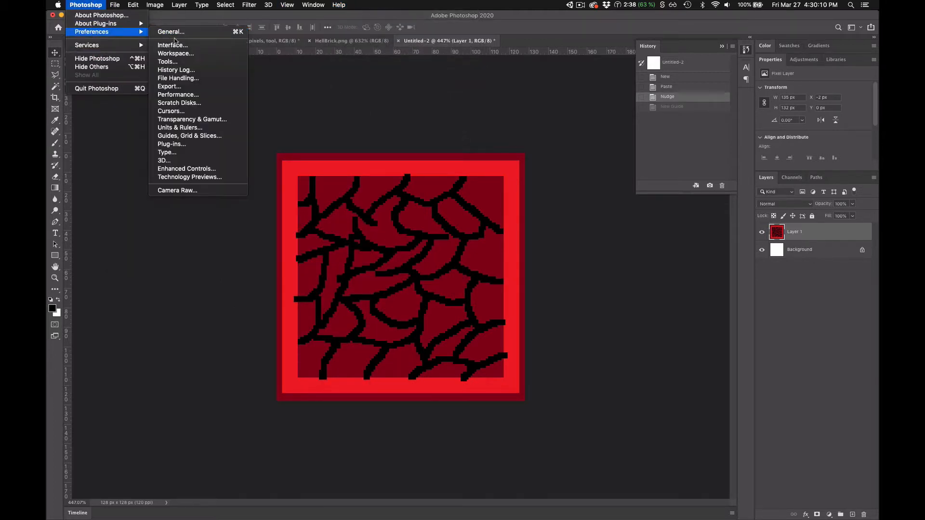
click(214, 136)
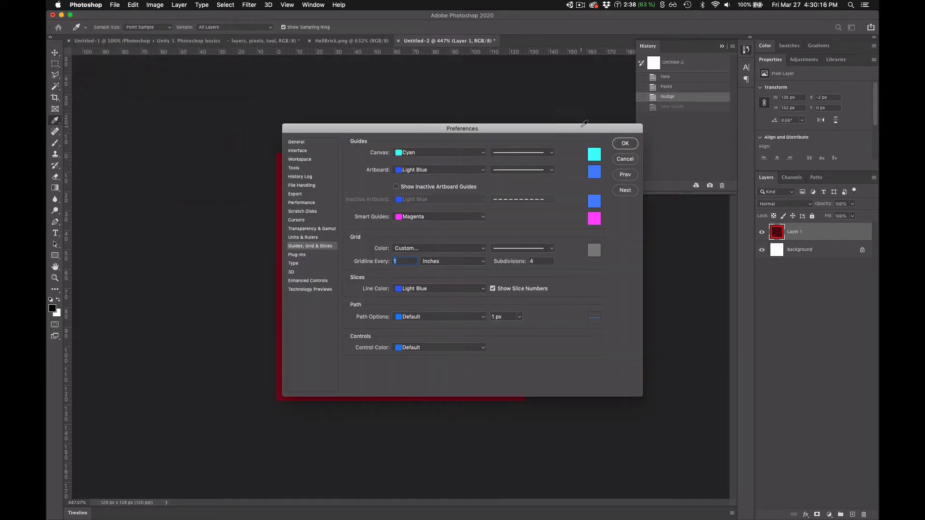
drag(575, 124, 687, 231)
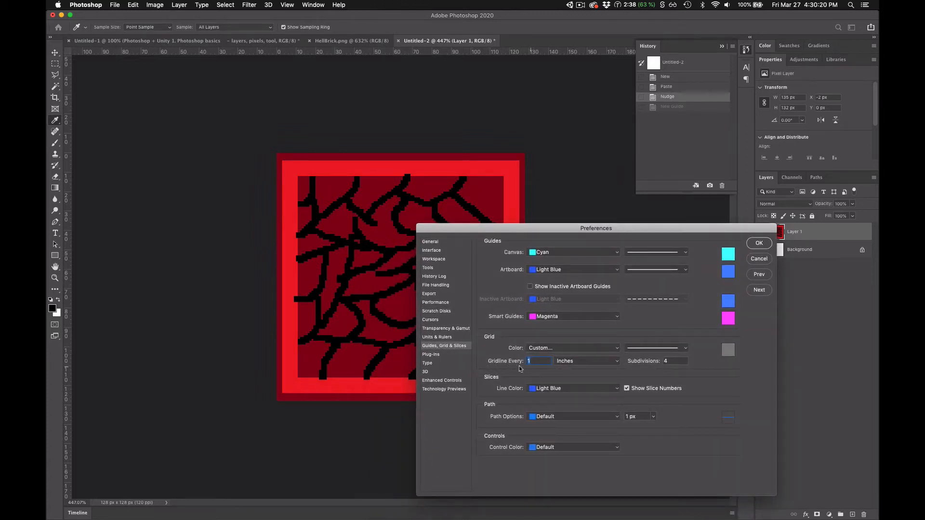
click(610, 362)
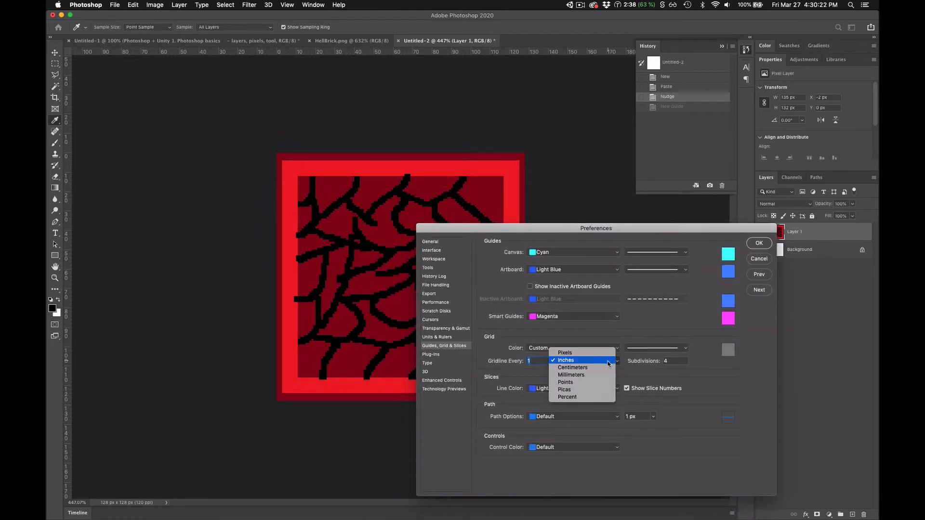
click(609, 355)
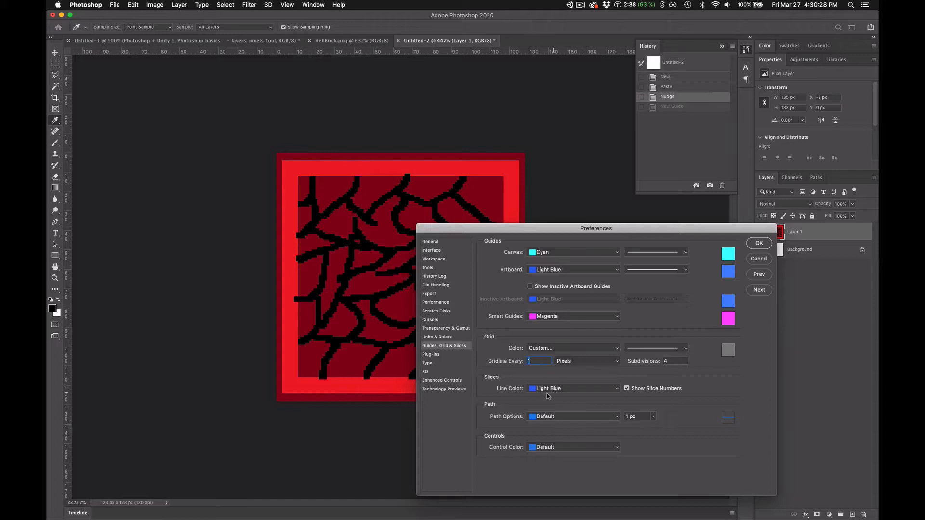
click(606, 348)
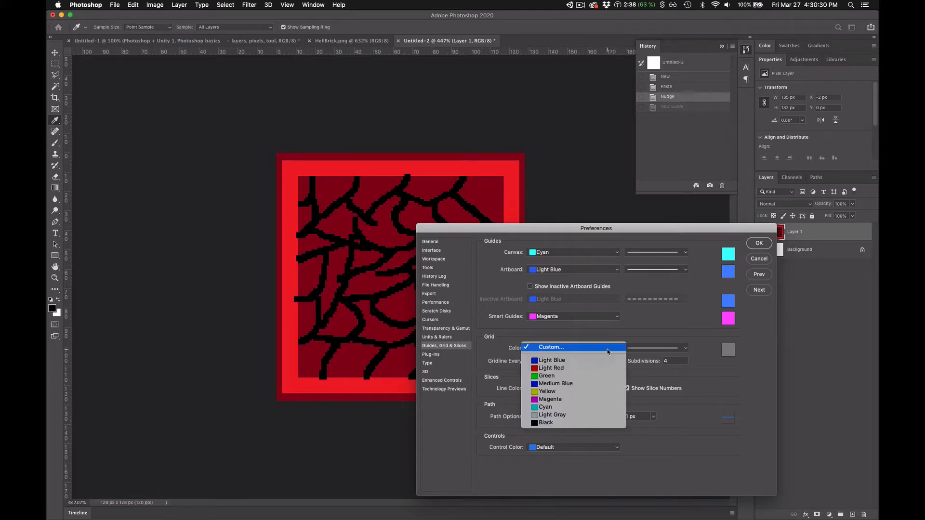
click(593, 400)
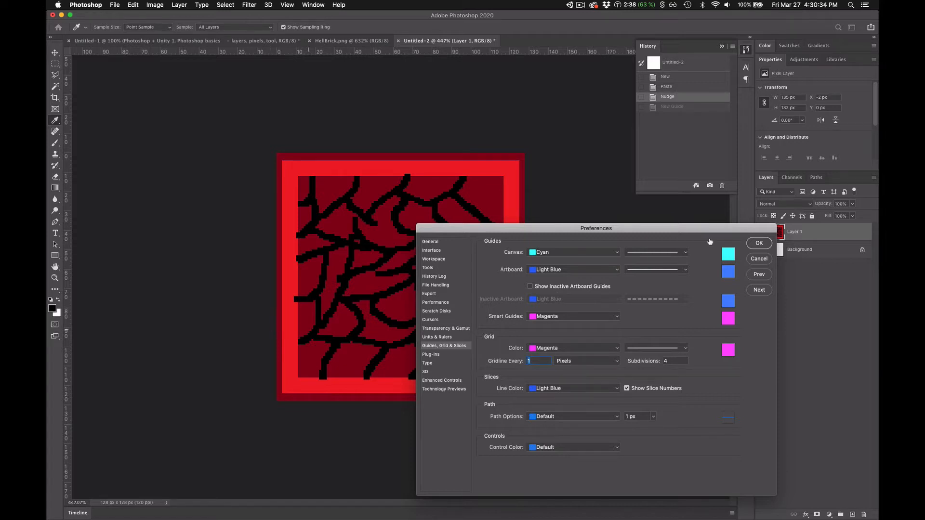
click(760, 243)
- Show the grid over the brick to inspect its pixel alignment
key(v)
scroll(403, 254, up, 1)
click(307, 4)
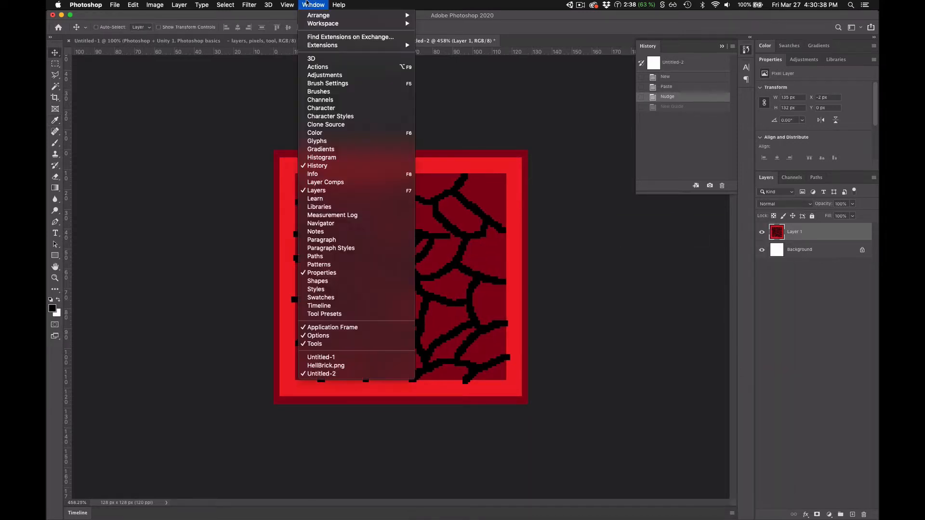
mouse_move(288, 5)
mouse_move(309, 173)
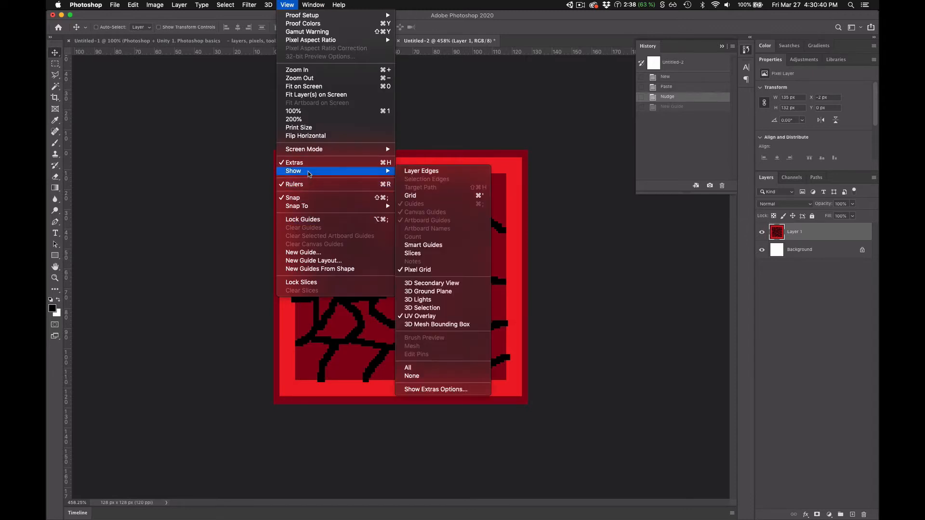
click(424, 196)
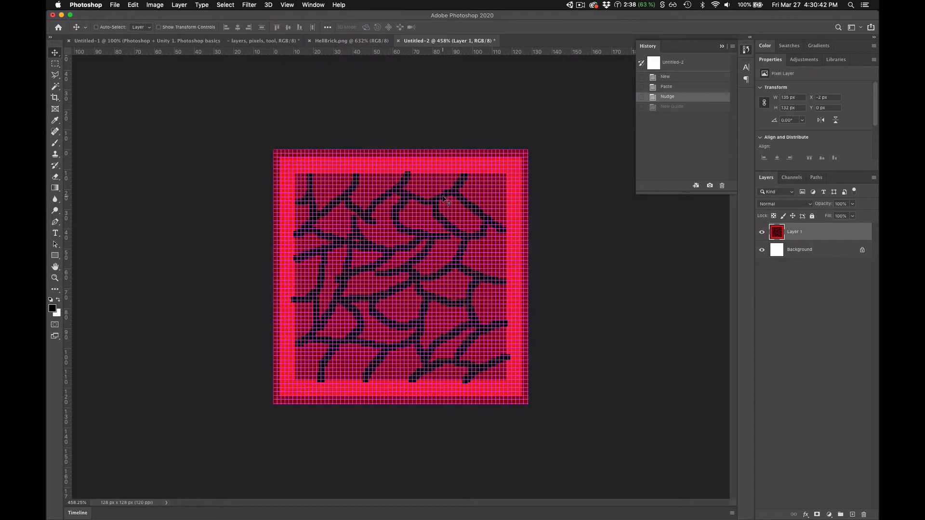
scroll(388, 283, up, 5)
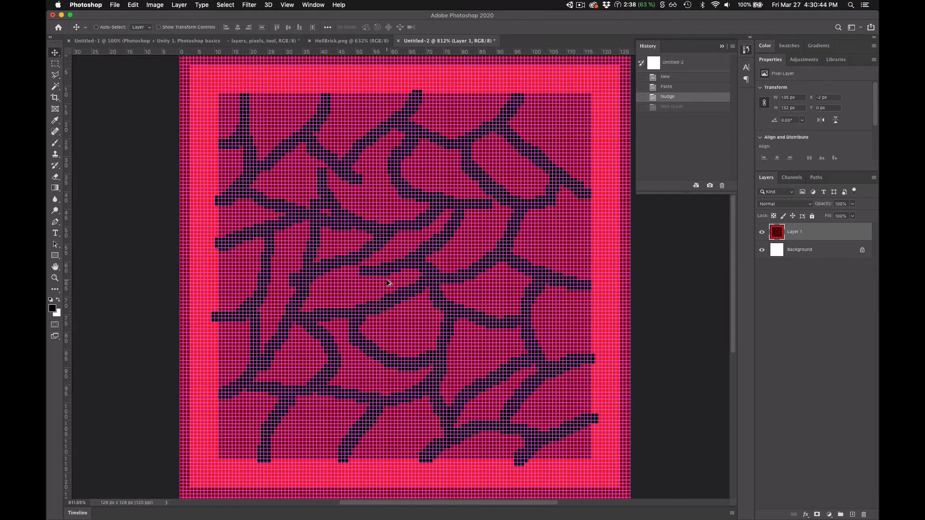
scroll(388, 282, down, 1)
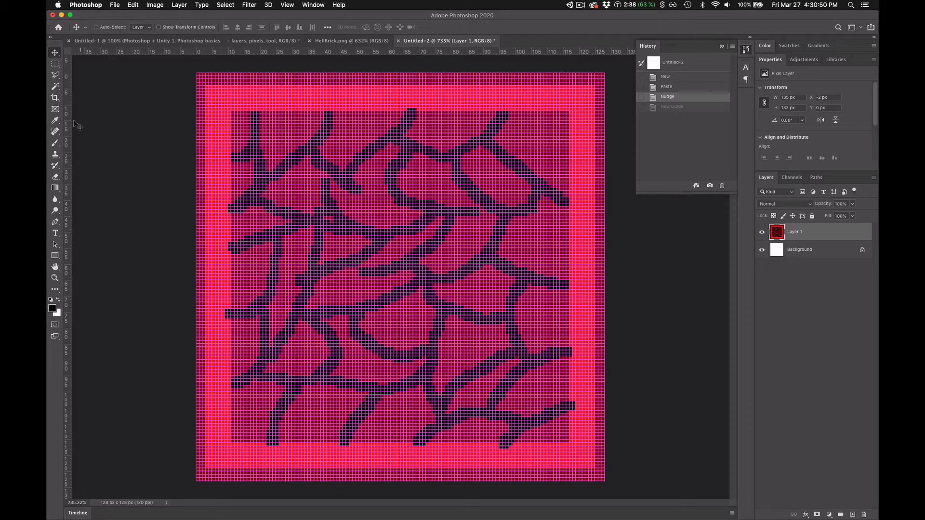
- Place a vertical guide and a horizontal guide 3 px in from the canvas's left and upper edges
drag(66, 124, 207, 111)
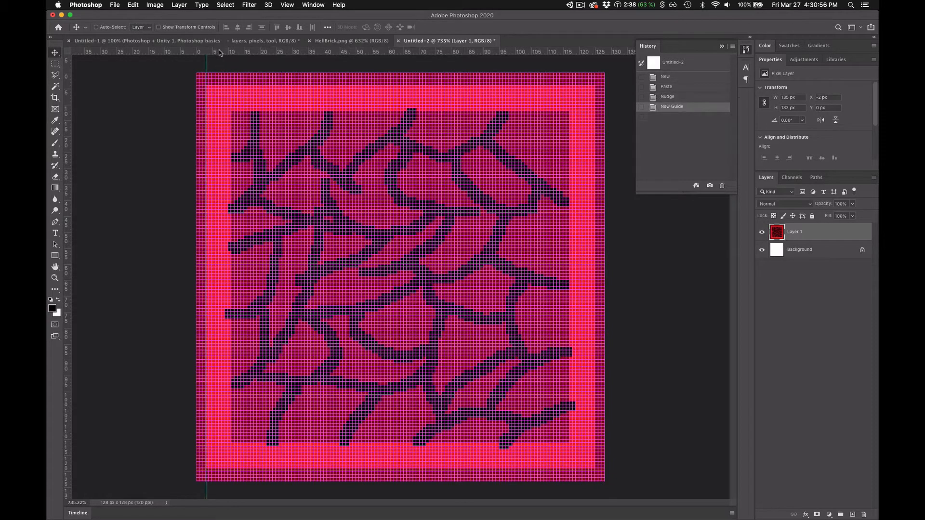
drag(219, 52, 221, 83)
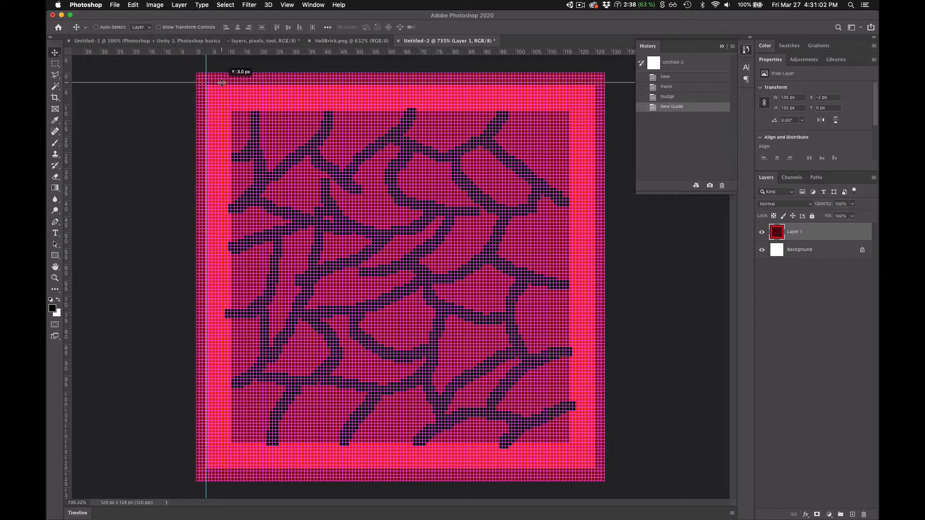
drag(221, 83, 222, 83)
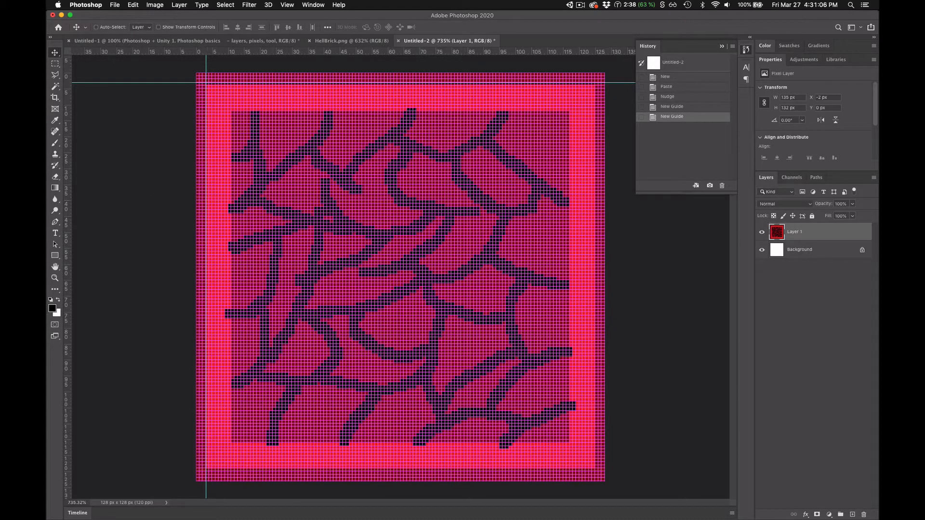
- Create a black 122 × 122 px rectangle shape with the Rectangle tool
click(55, 257)
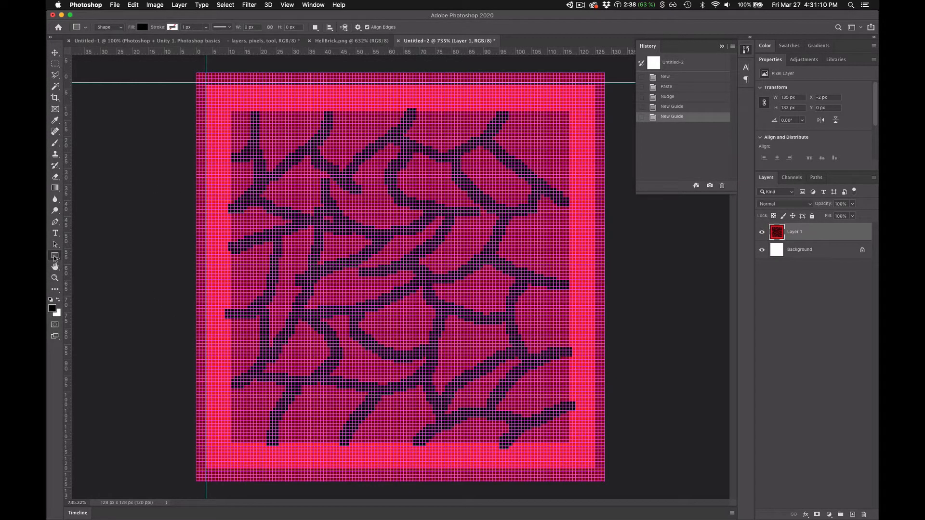
click(400, 279)
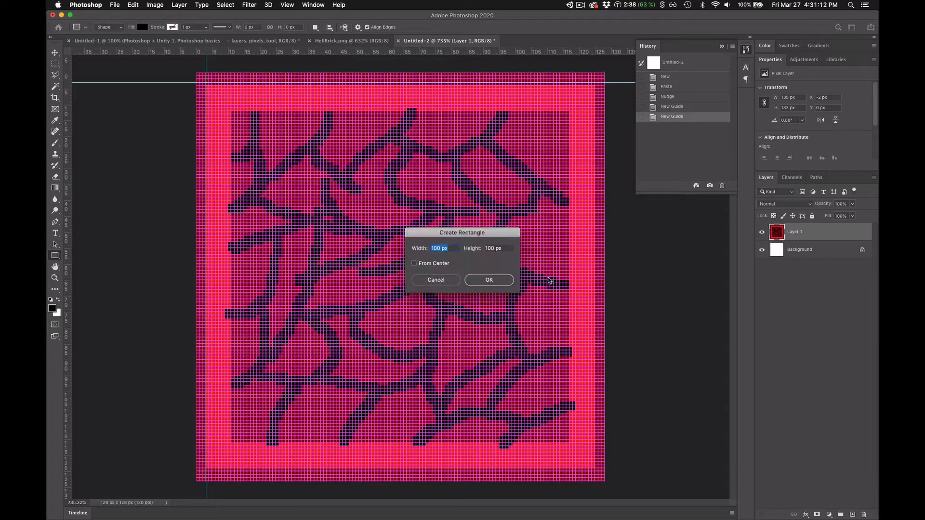
drag(440, 239, 581, 276)
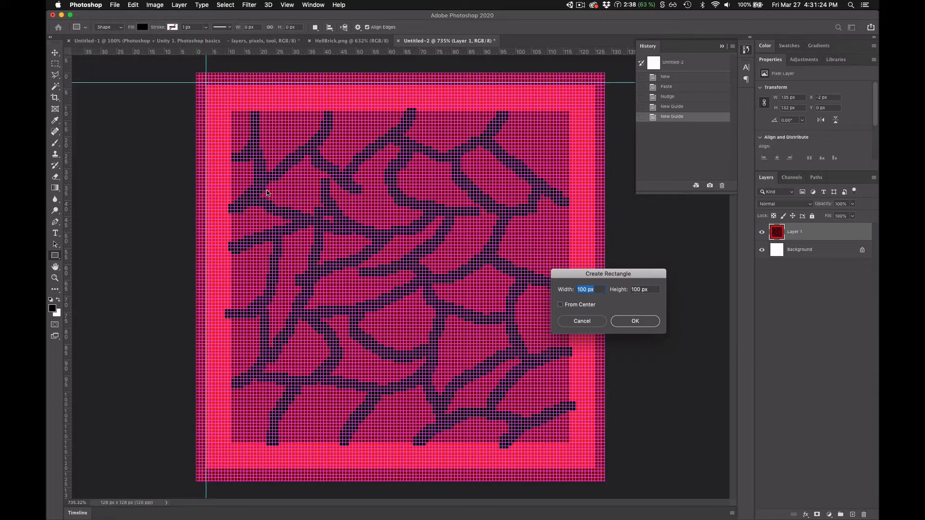
text(122)
key(Tab)
text(122)
key(Return)
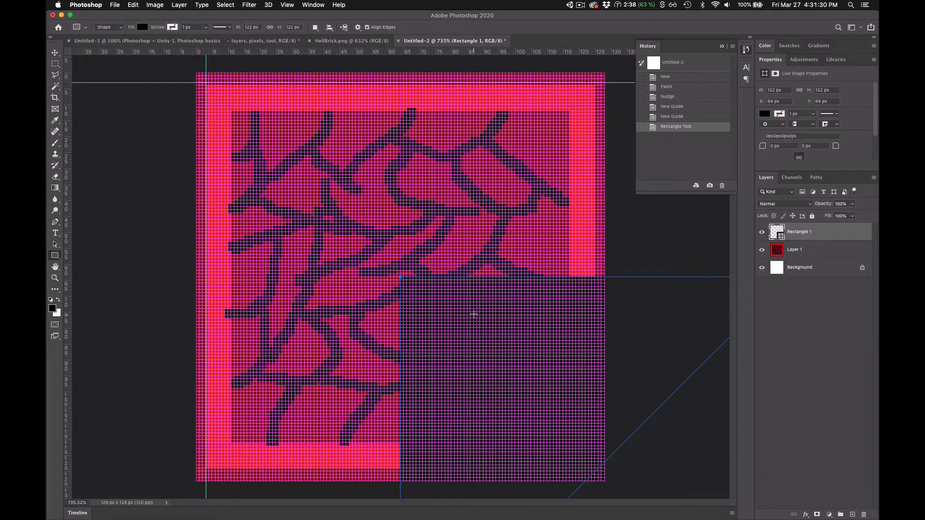
- Hide the magenta grid and move the black rectangle to X 3 px, Y 3 px, aligned with both guides
key(super+apostrophe)
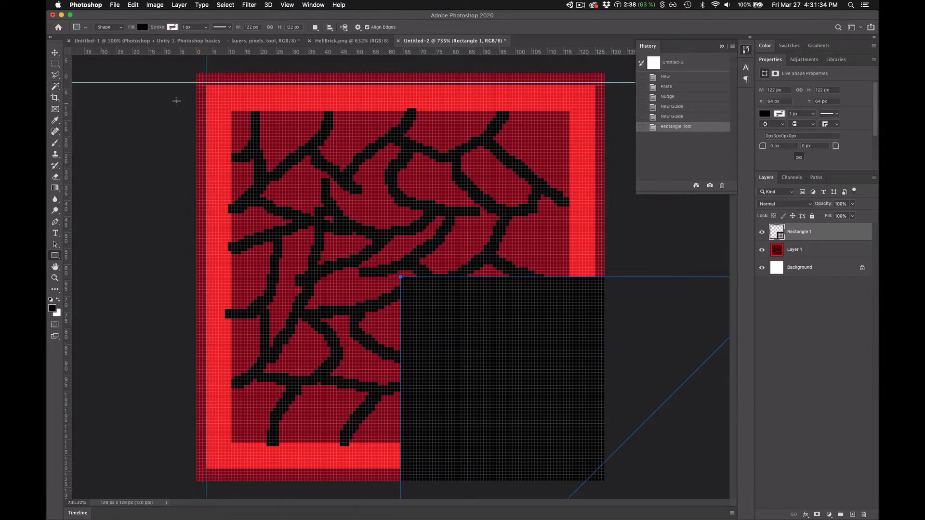
click(55, 52)
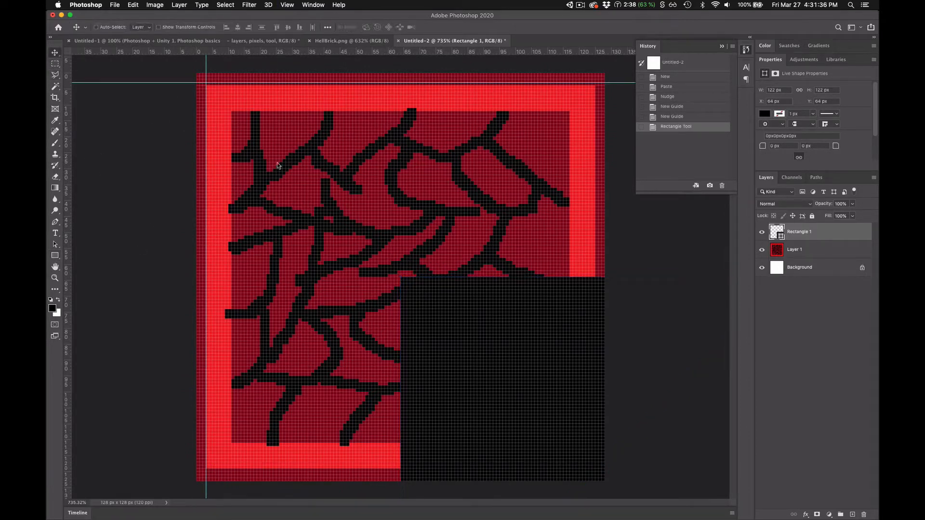
drag(447, 313, 243, 125)
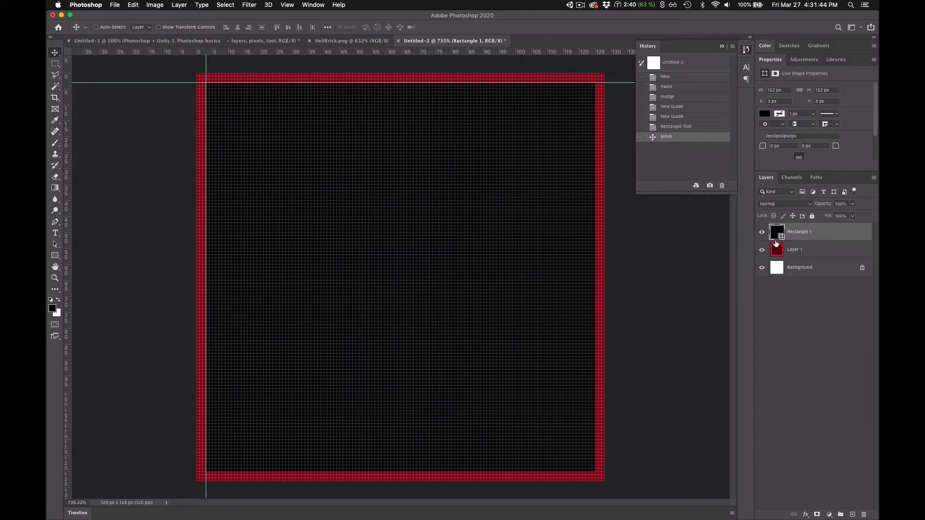
- Hide Rectangle 1, recolor it with the bright red sampled from the brick's border, and show it again
click(761, 250)
click(761, 250)
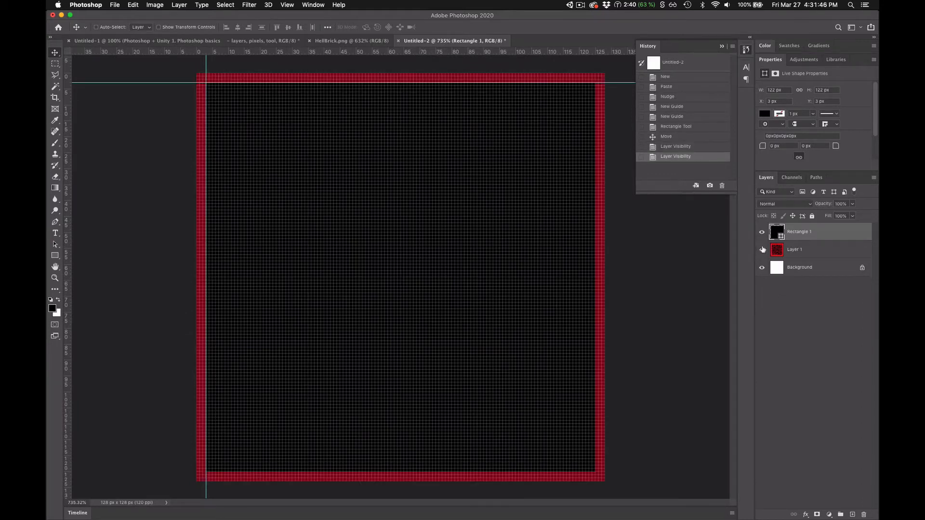
click(760, 233)
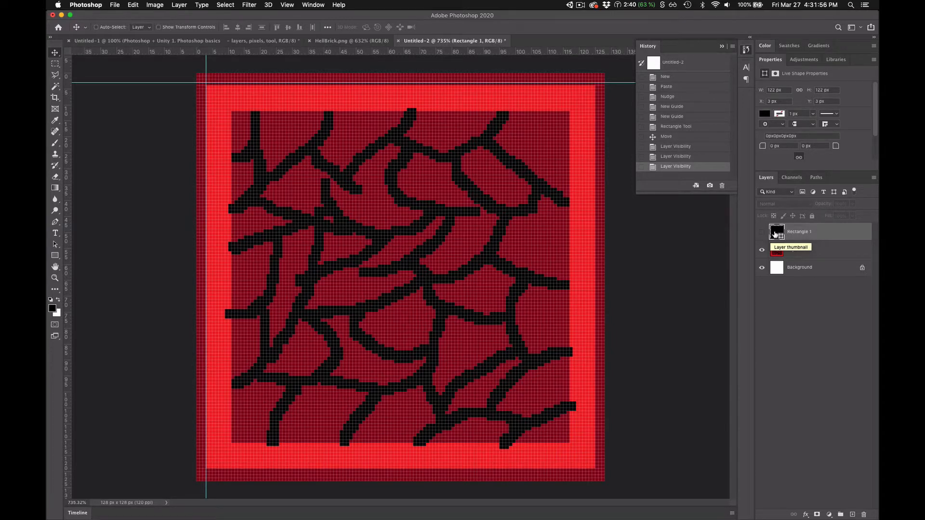
double_click(775, 234)
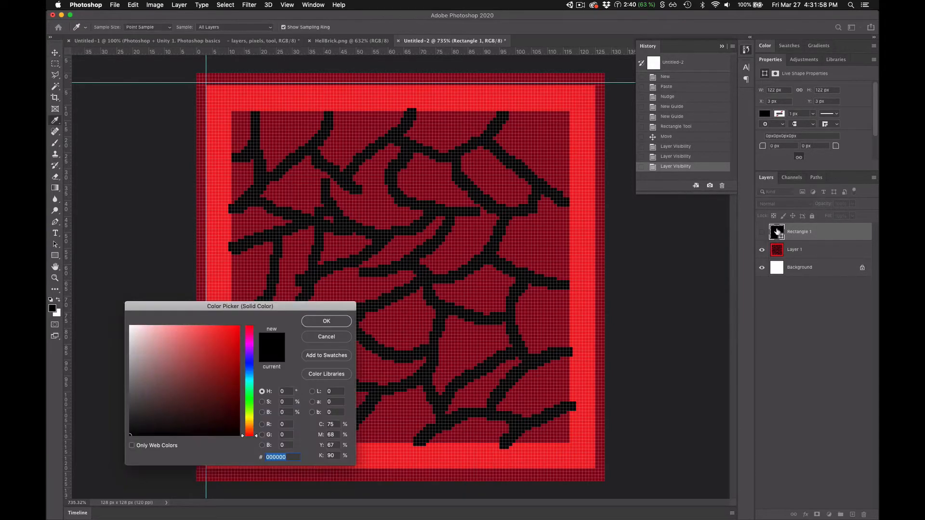
click(533, 93)
click(337, 321)
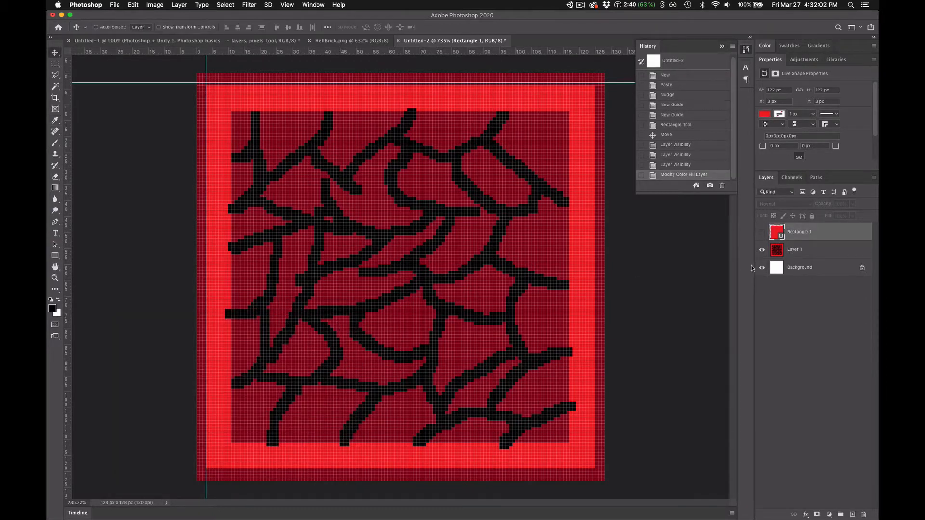
click(761, 232)
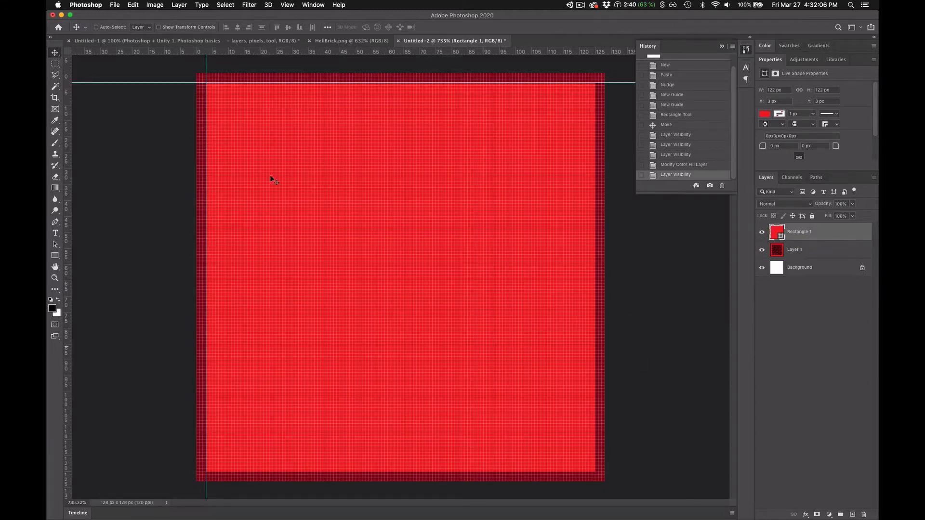
- Create a 128 × 128 px rectangle, place its layer beneath Rectangle 1, and hide both rectangle layers
key(u)
click(661, 289)
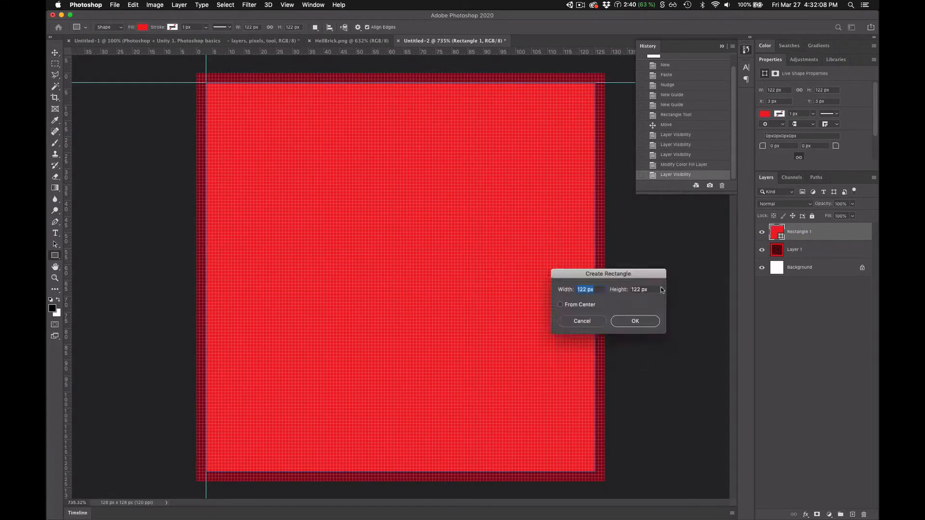
text(128)
key(Tab)
text(128)
key(Return)
drag(803, 240, 762, 232)
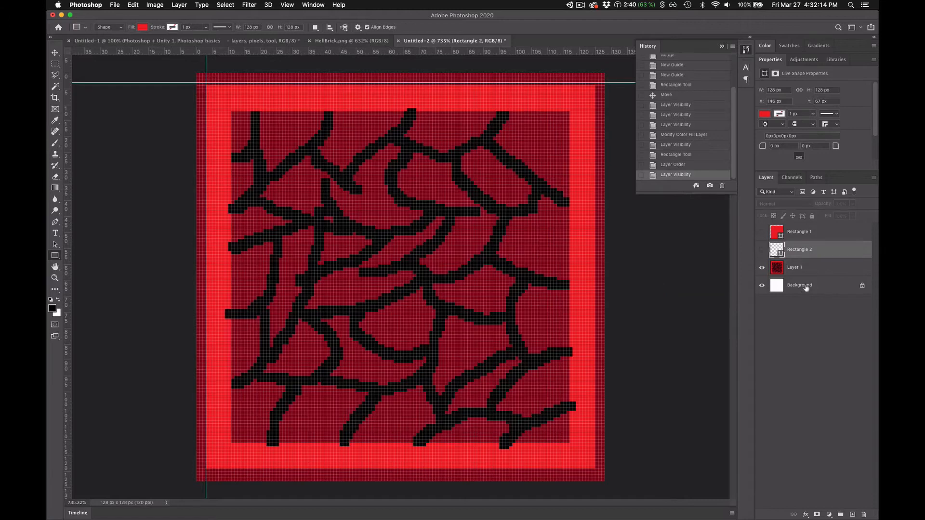
- Recolor Rectangle 2 with the brick's dark red 880015, sampled from the canvas, and show the layer
click(779, 272)
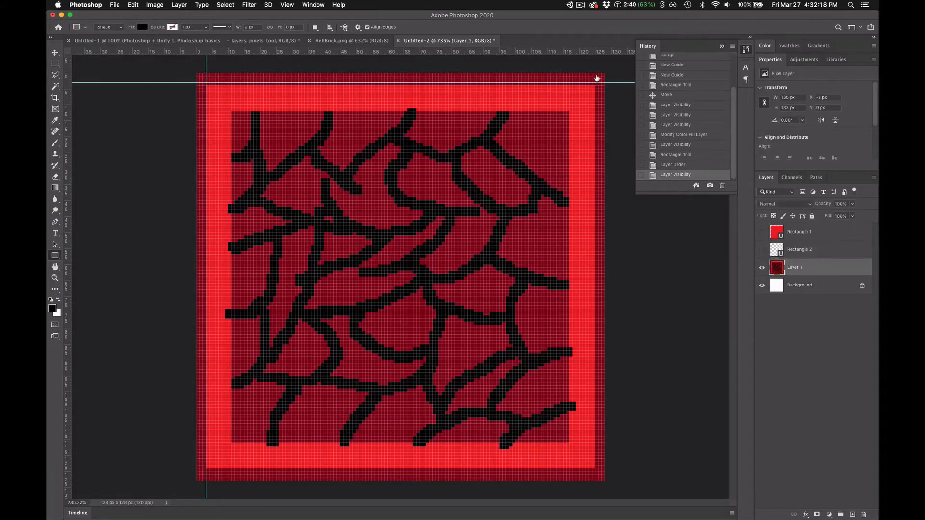
key(Escape)
double_click(776, 249)
click(355, 333)
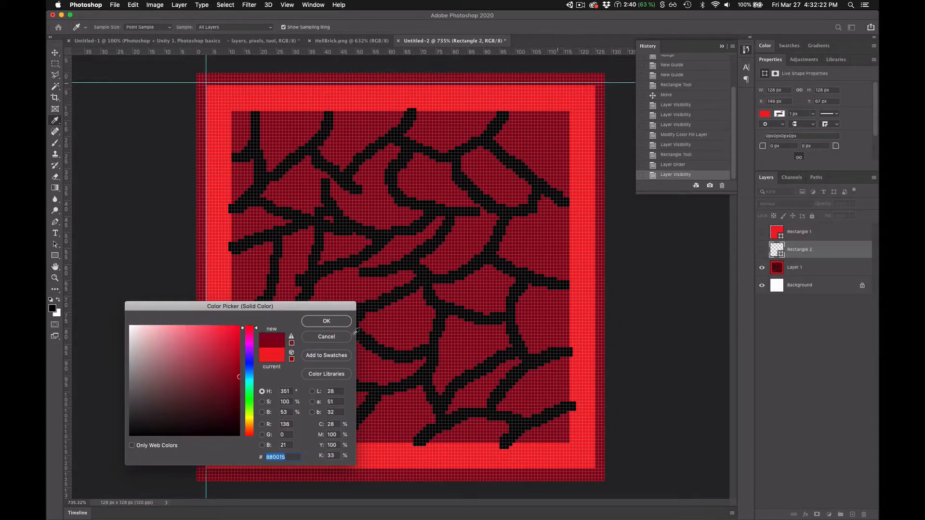
click(326, 320)
click(761, 250)
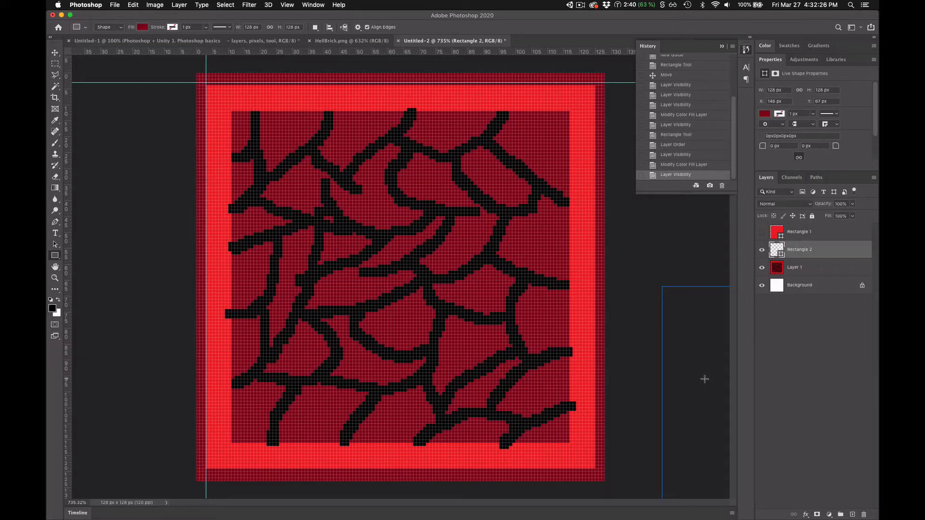
- Move Rectangle 2 to X 0 px, Y 0 px so it covers the canvas, and hide Layer 1
key(v)
drag(698, 376, 226, 159)
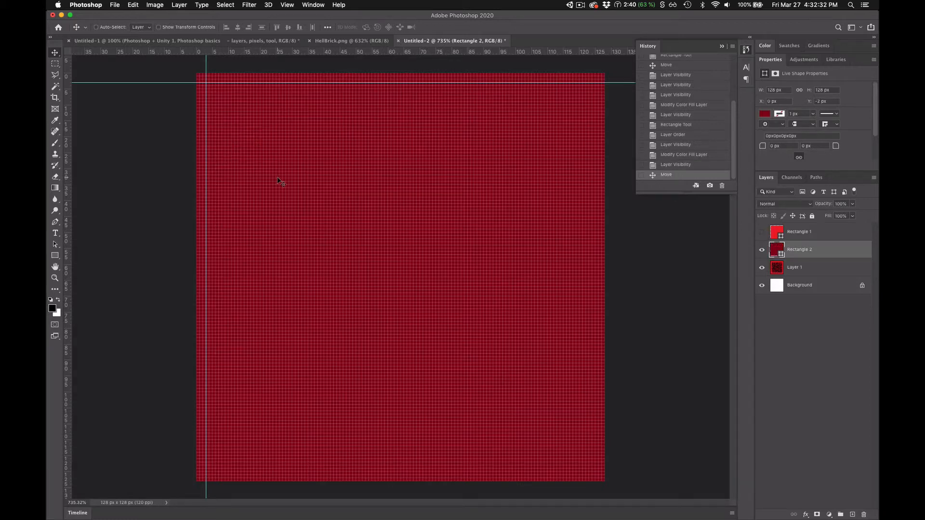
click(761, 268)
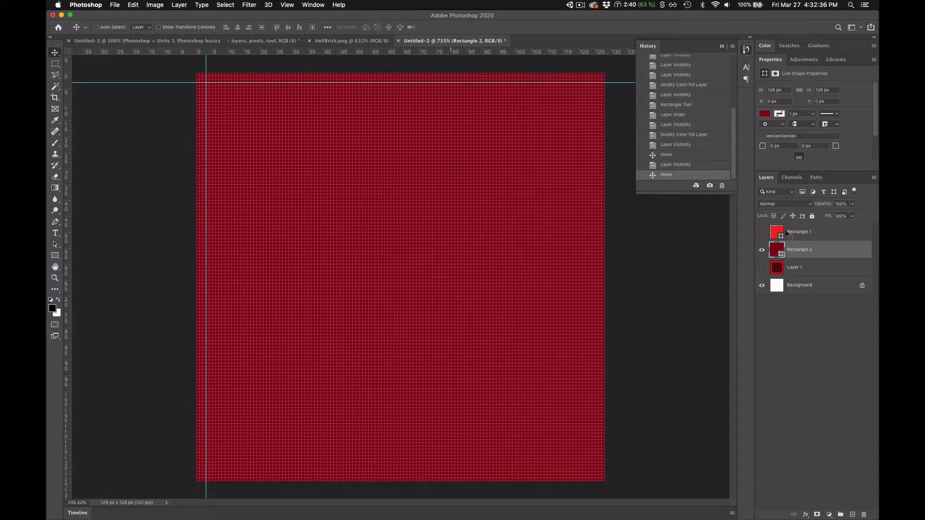
- Show Rectangle 1, move Layer 1 to the top of the layer stack, and toggle its visibility to compare it with the rectangles
click(762, 233)
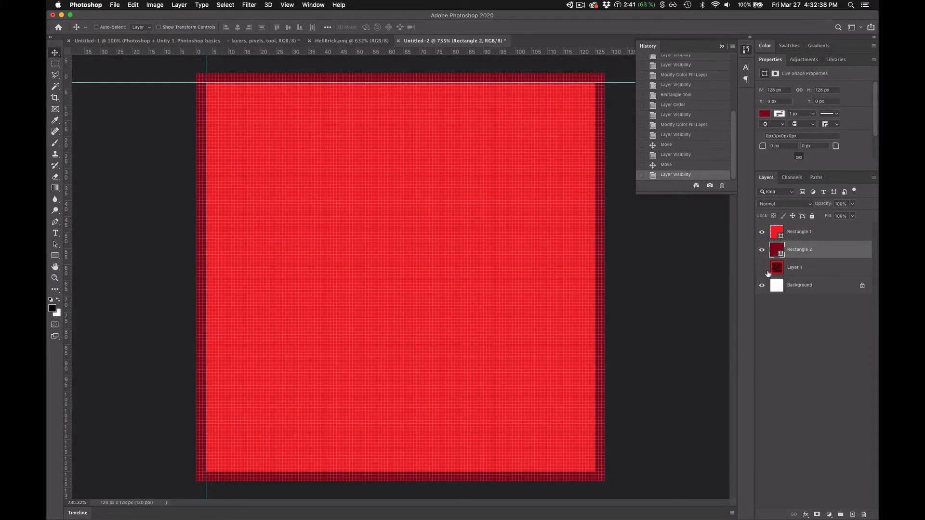
drag(799, 269, 805, 226)
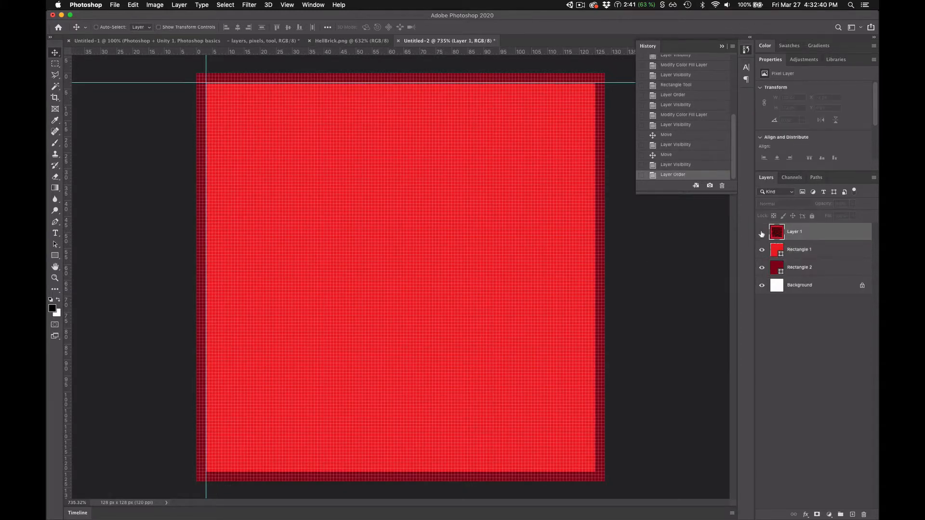
click(762, 233)
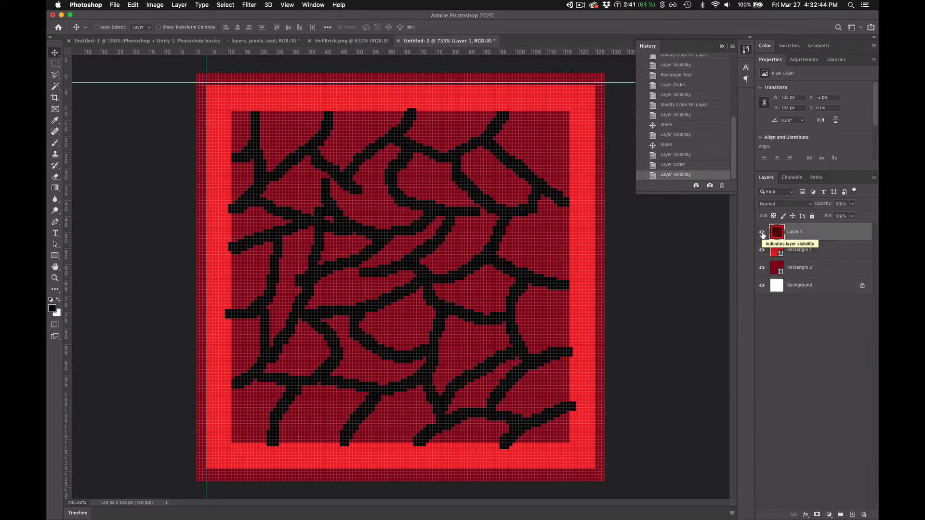
click(761, 233)
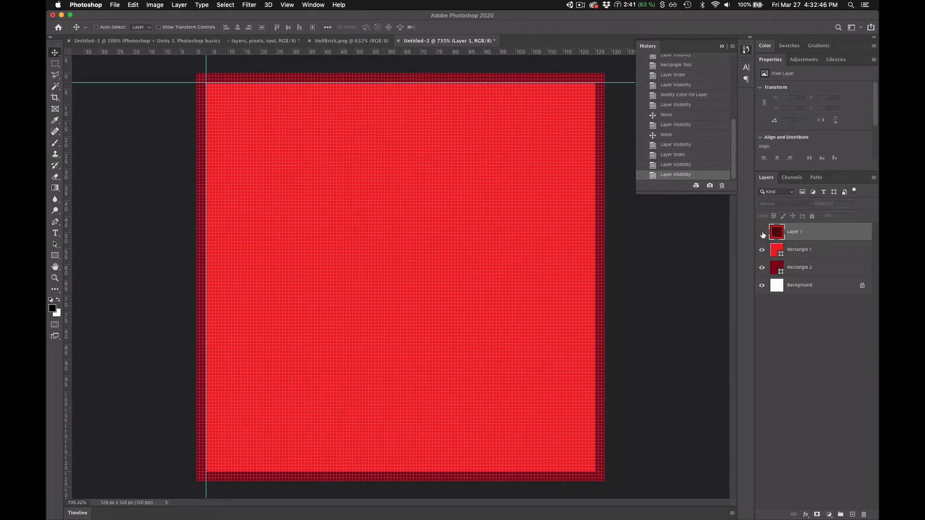
click(581, 5)
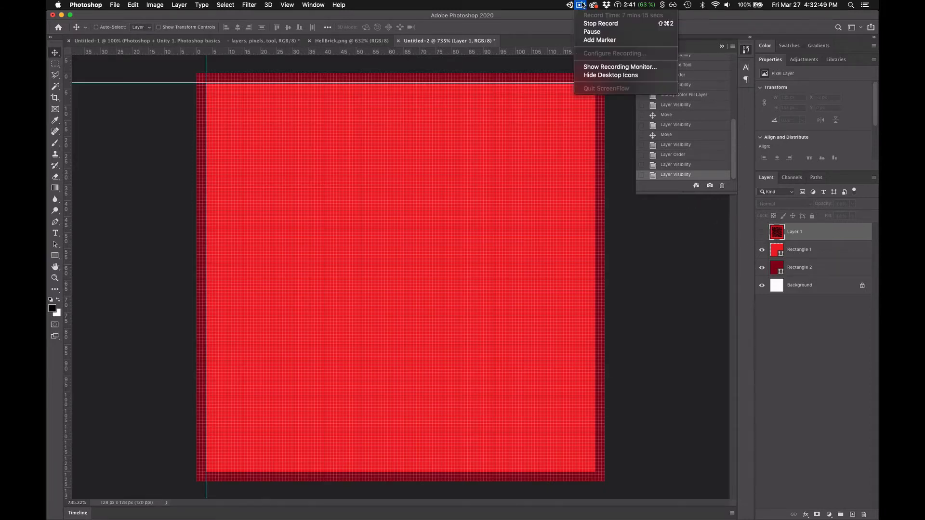
click(587, 32)
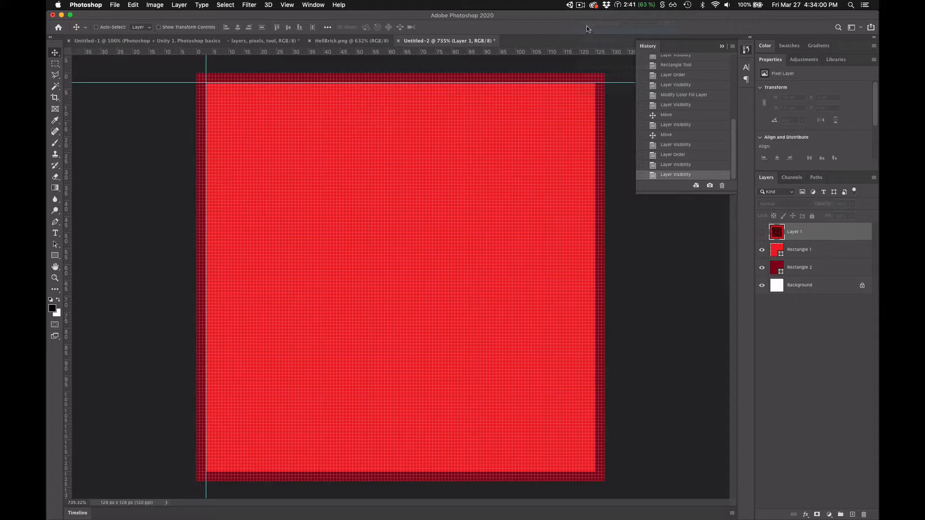
click(581, 6)
click(583, 6)
- Duplicate Rectangle 2 with the default name and place the copy between Layer 1 and Rectangle 1
click(762, 234)
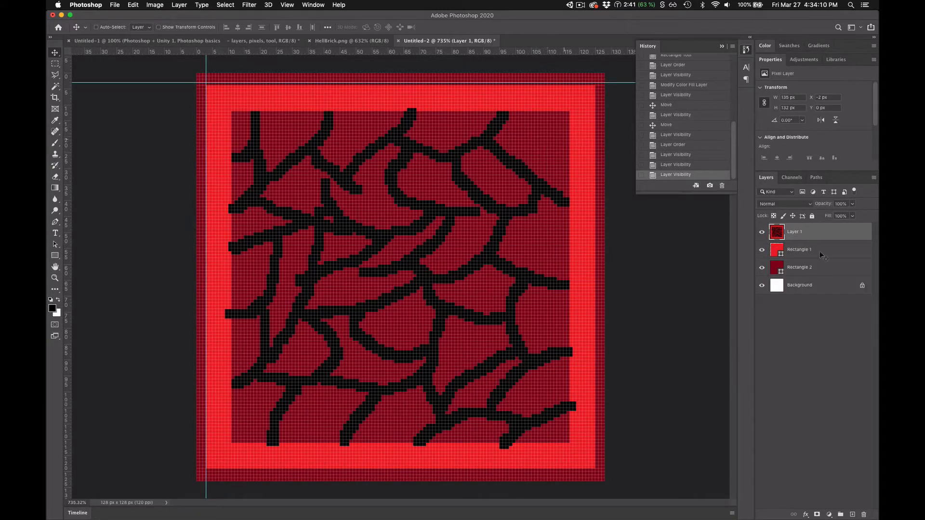
click(762, 234)
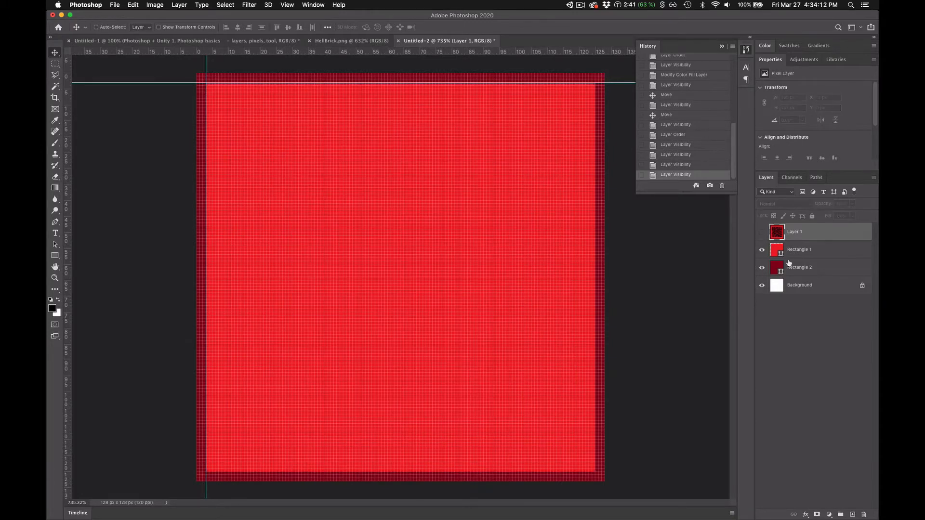
click(821, 272)
right_click(827, 269)
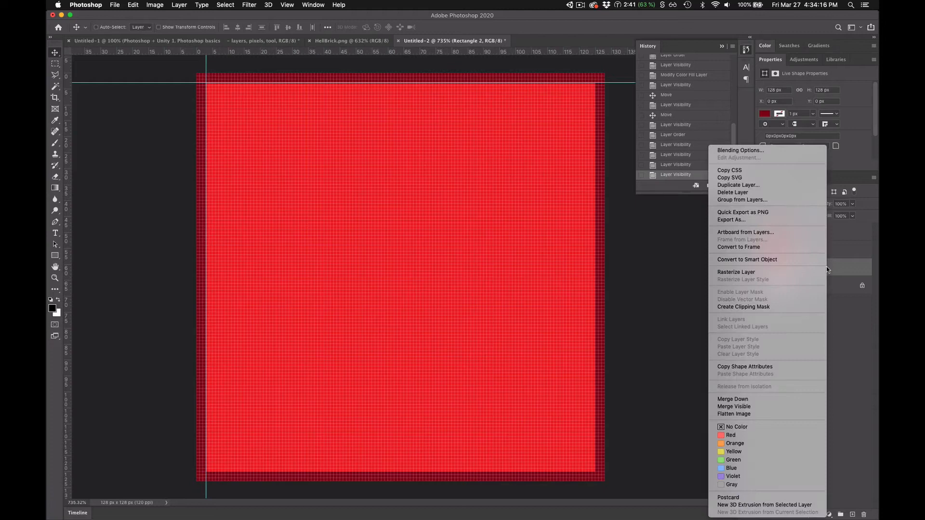
click(742, 185)
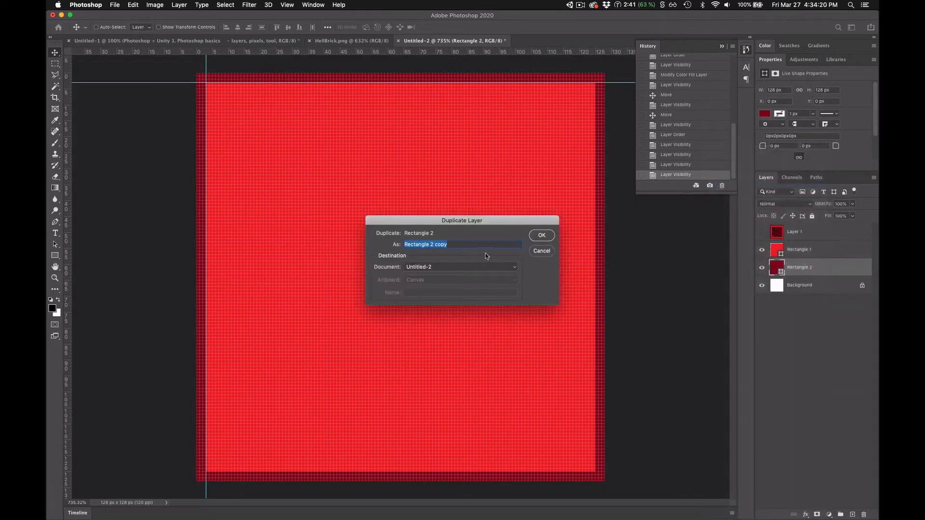
click(542, 236)
drag(822, 271, 821, 243)
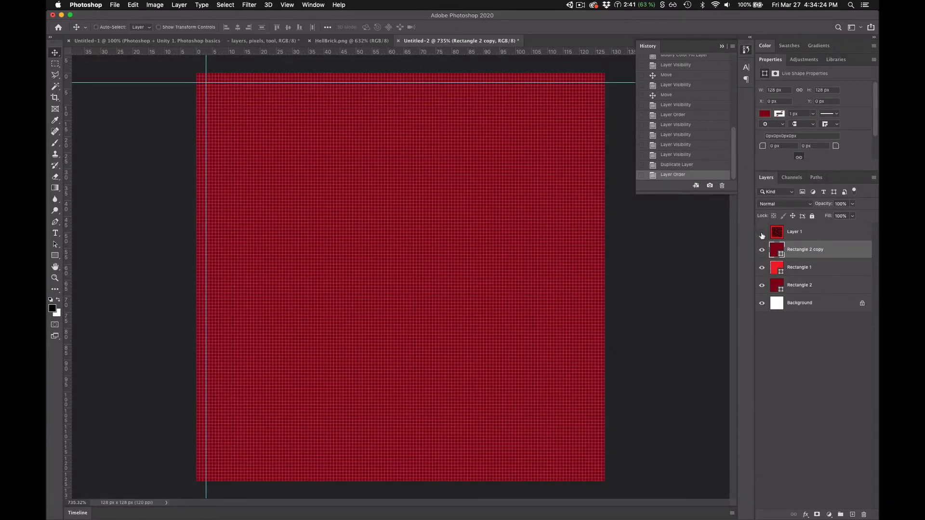
- With Layer 1 shown as reference, add vertical and horizontal guides about 11 px from the canvas's left and top edges, and hide the layer
click(762, 233)
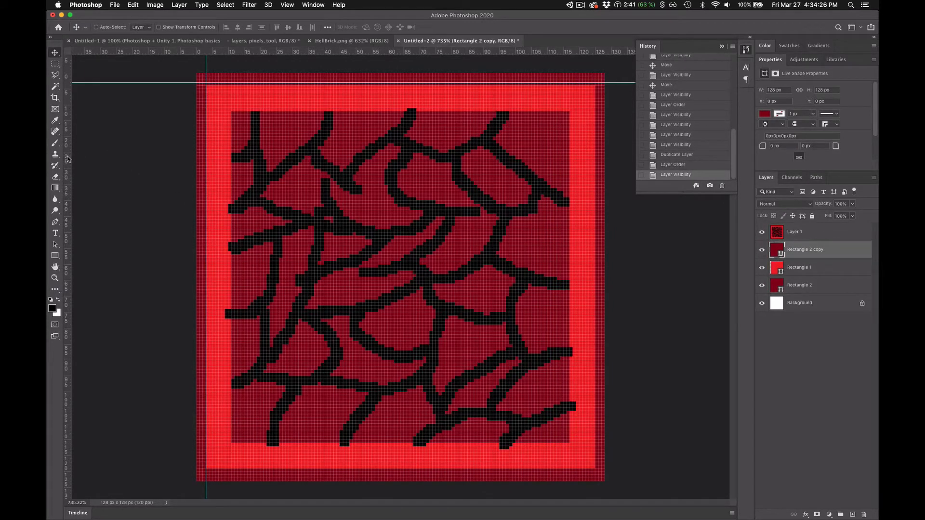
drag(67, 155, 232, 157)
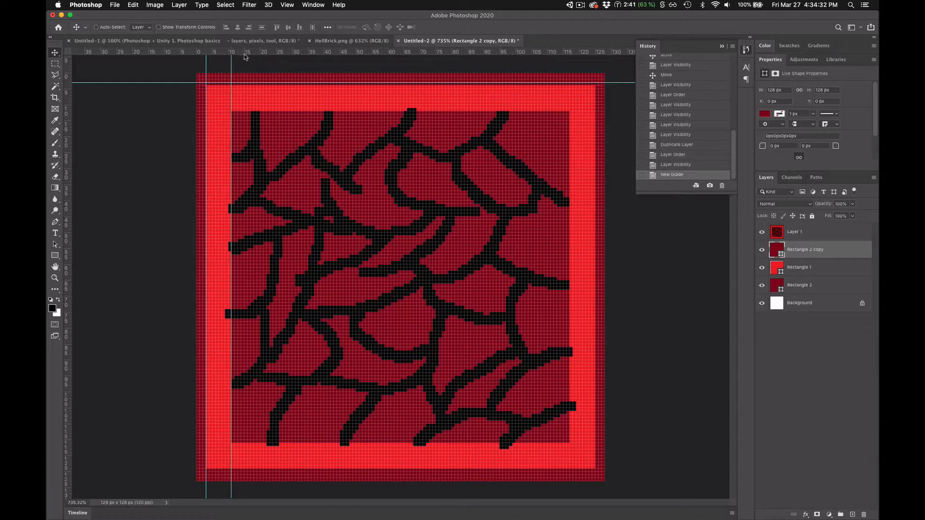
drag(231, 122, 232, 124)
drag(268, 51, 267, 108)
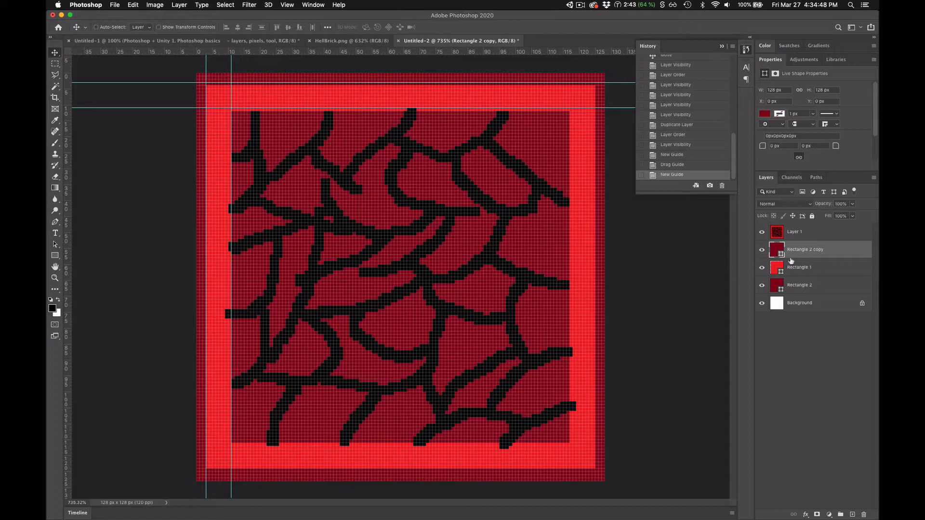
click(761, 233)
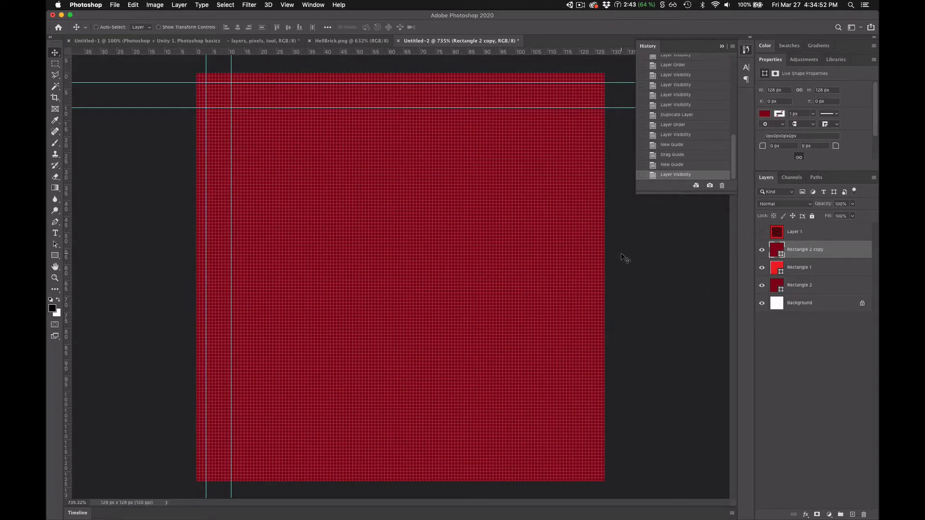
- Scale Rectangle 2 copy about its center to 82.72%, about 106 px square, with its upper-left corner at the new guides' intersection
key(super+t)
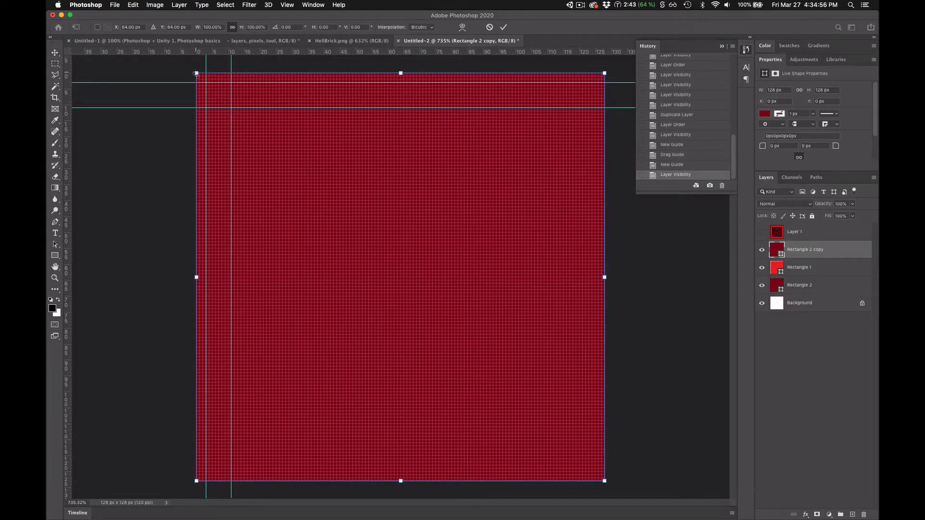
drag(196, 73, 230, 107)
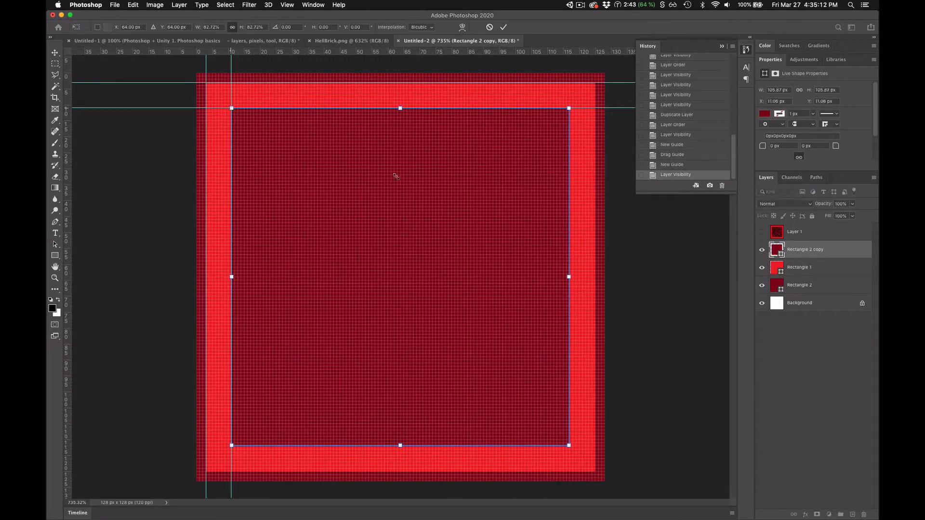
key(Return)
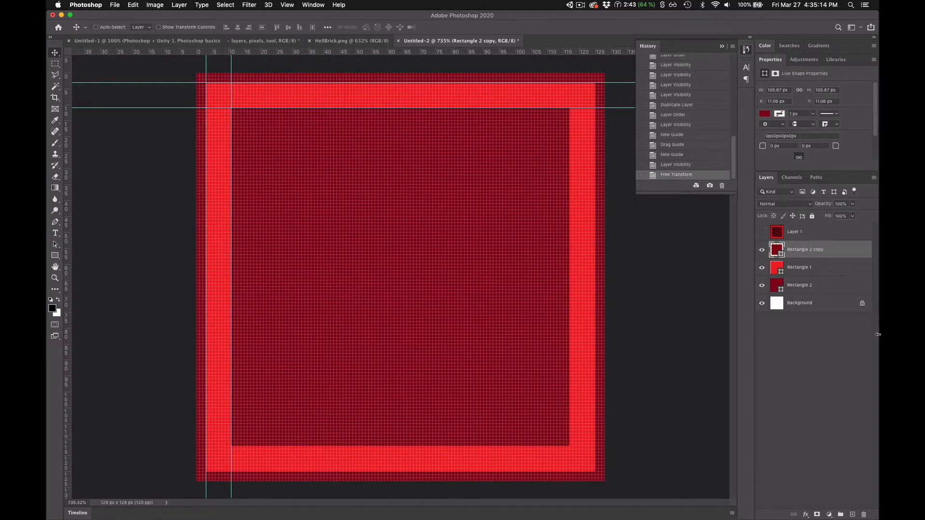
- Toggle Layer 1 to compare the original brick with the rebuilt rectangles, leave it shown, and inspect the edges at pixel level
click(762, 233)
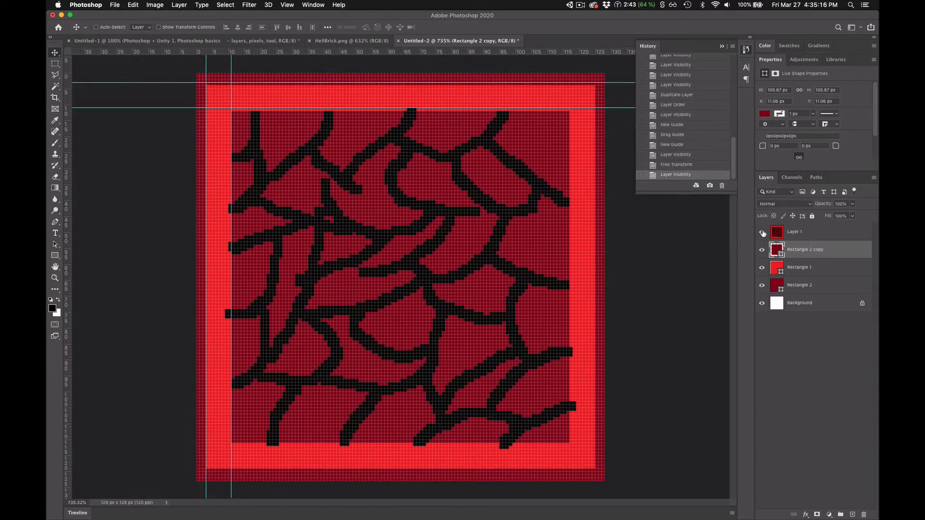
click(762, 233)
click(762, 232)
click(762, 232)
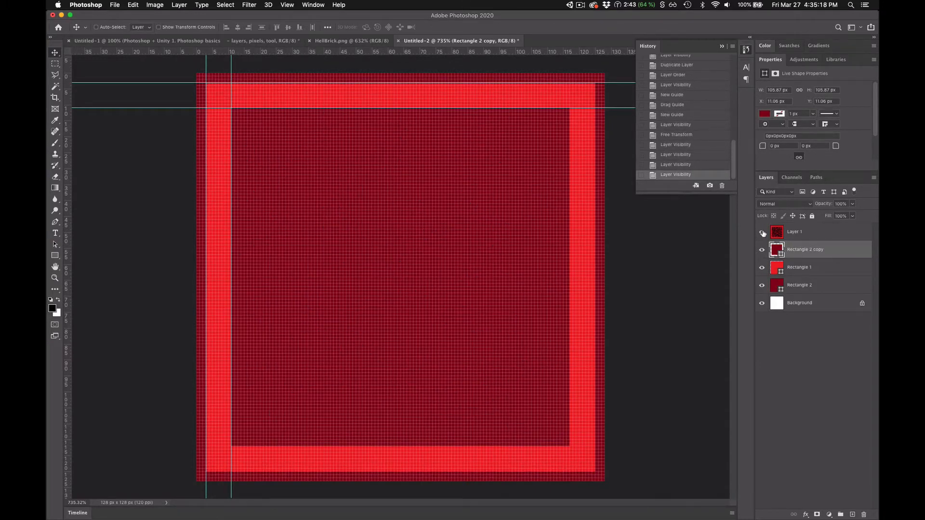
click(762, 232)
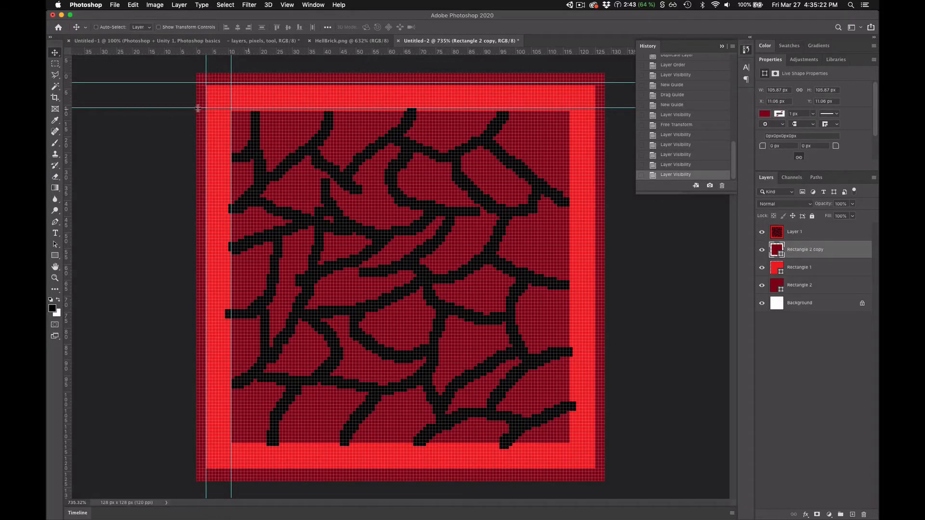
scroll(193, 106, up, 5)
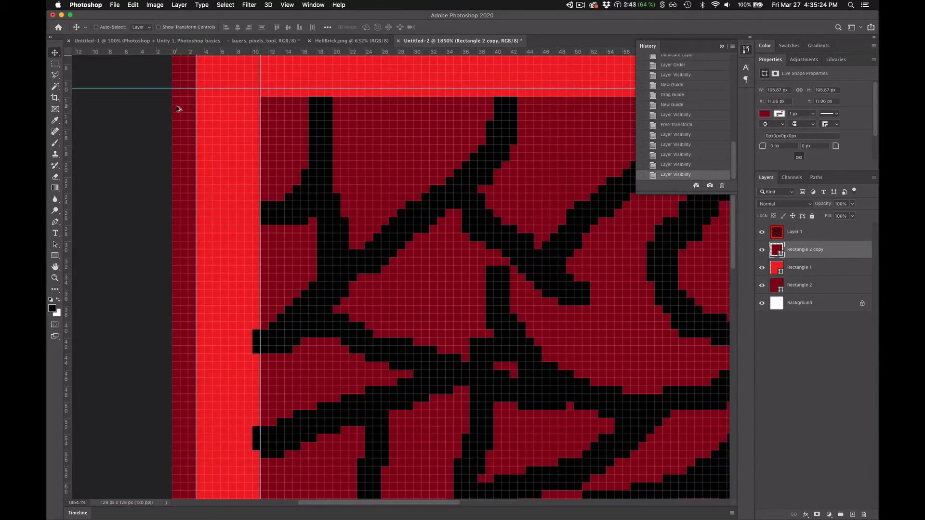
scroll(290, 121, down, 6)
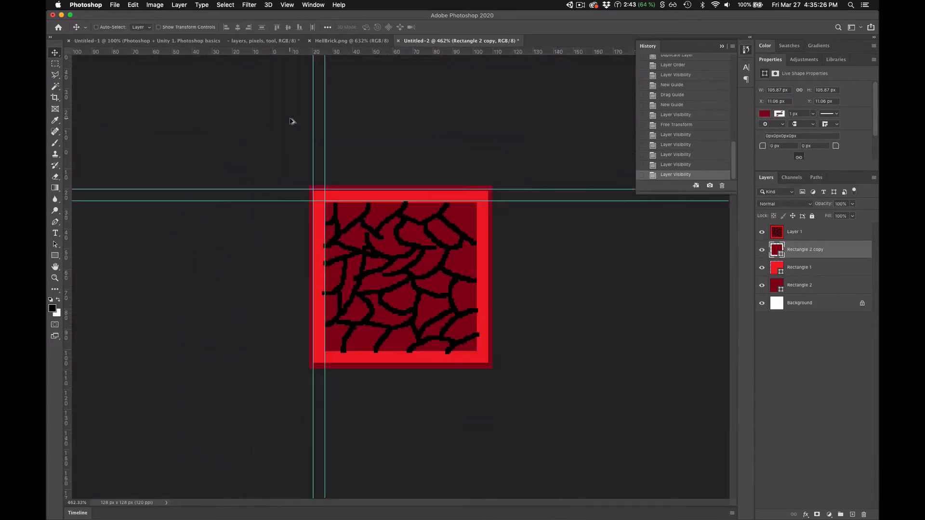
scroll(414, 262, up, 2)
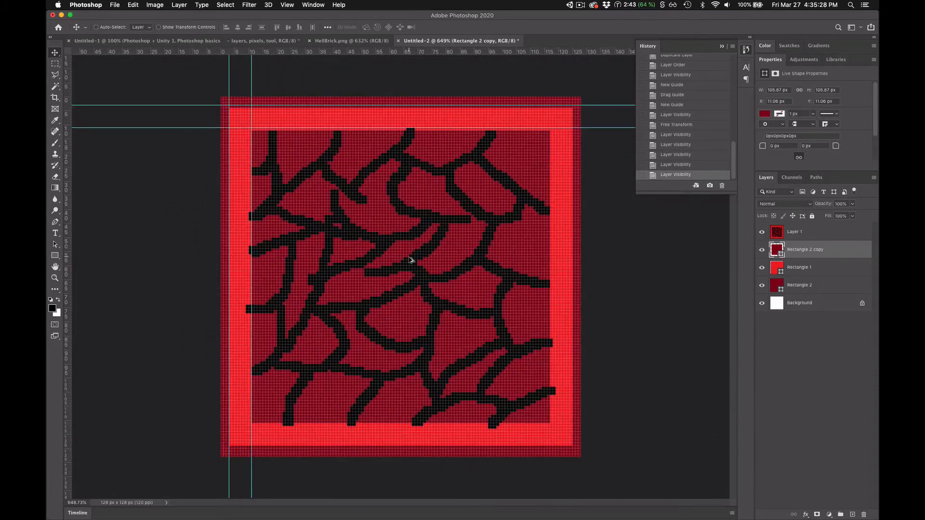
scroll(409, 260, up, 1)
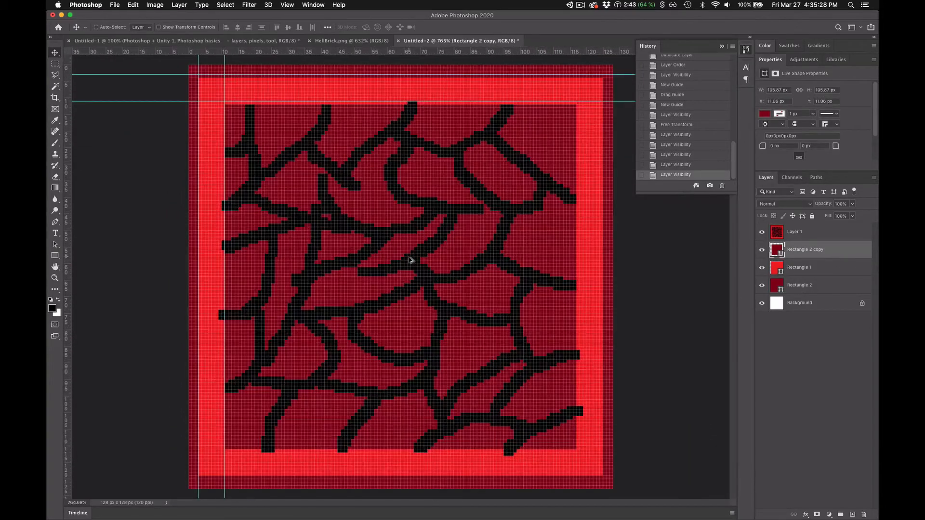
- Select all the black crack pixels on Layer 1 using the Magic Wand with tolerance 32, non-contiguous and without anti-aliasing, and check the selection up close
click(781, 236)
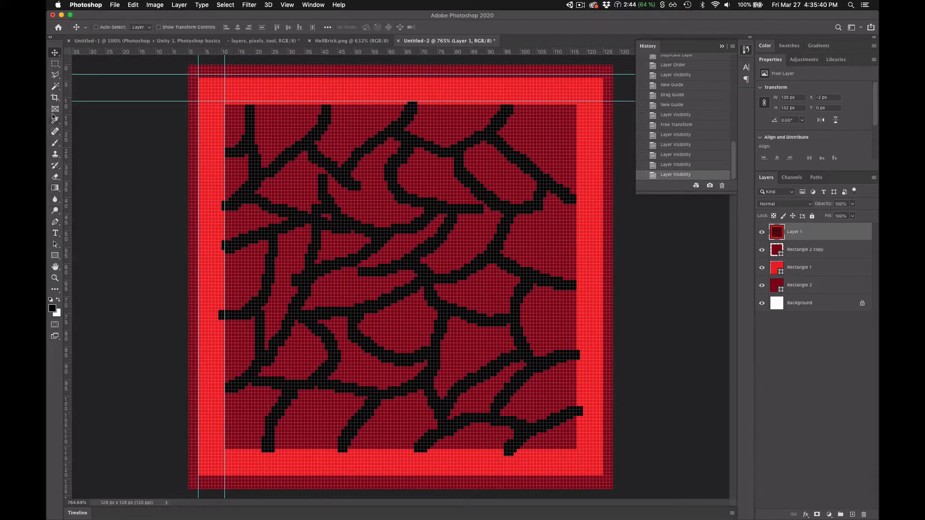
click(55, 87)
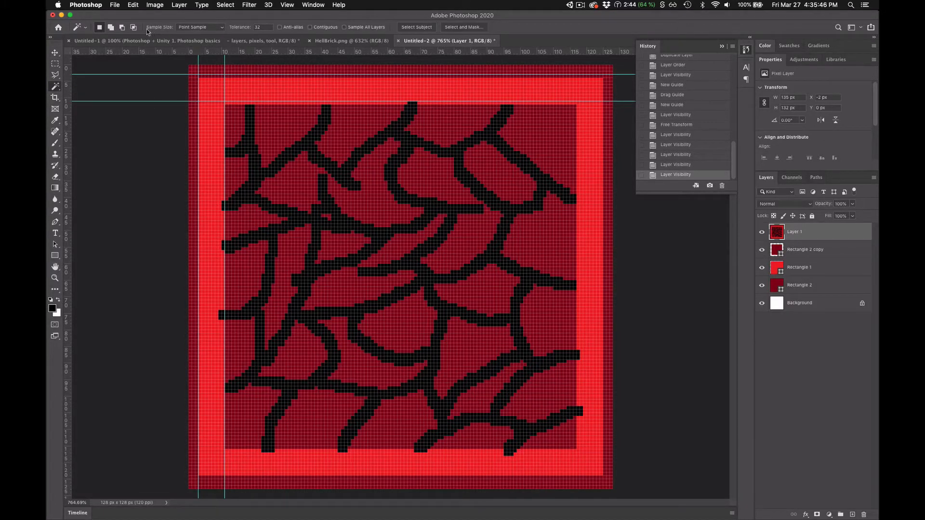
click(281, 163)
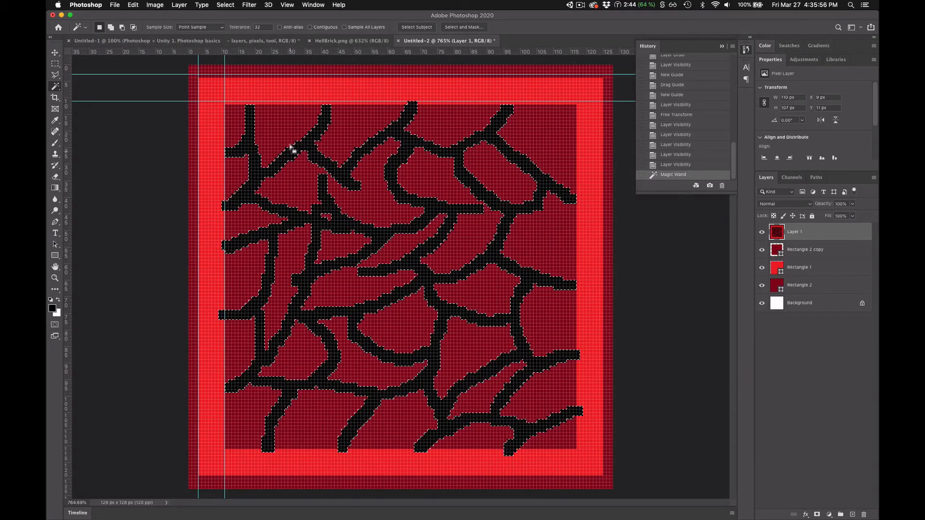
scroll(283, 145, up, 5)
scroll(283, 145, up, 3)
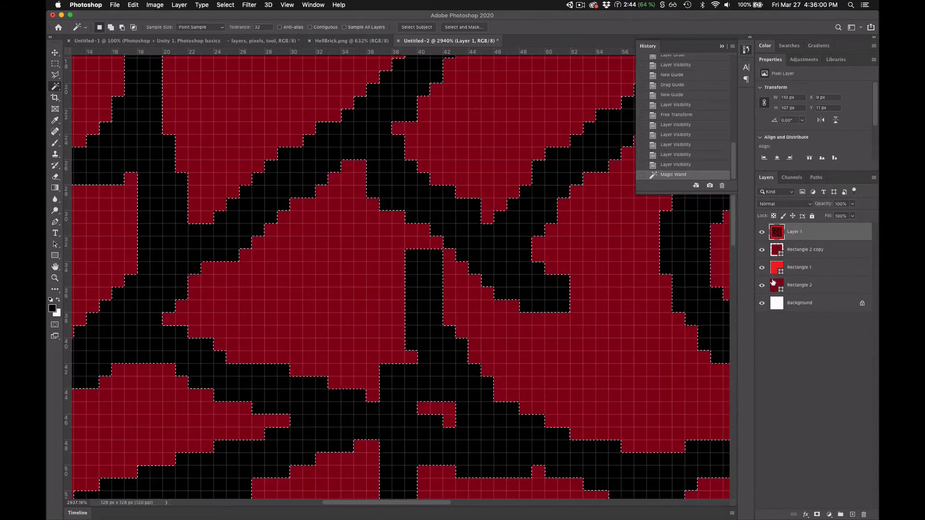
- Examine the anti-aliased pixels of the word "layers" in the Untitled-1 document, and return to Untitled-2
click(125, 45)
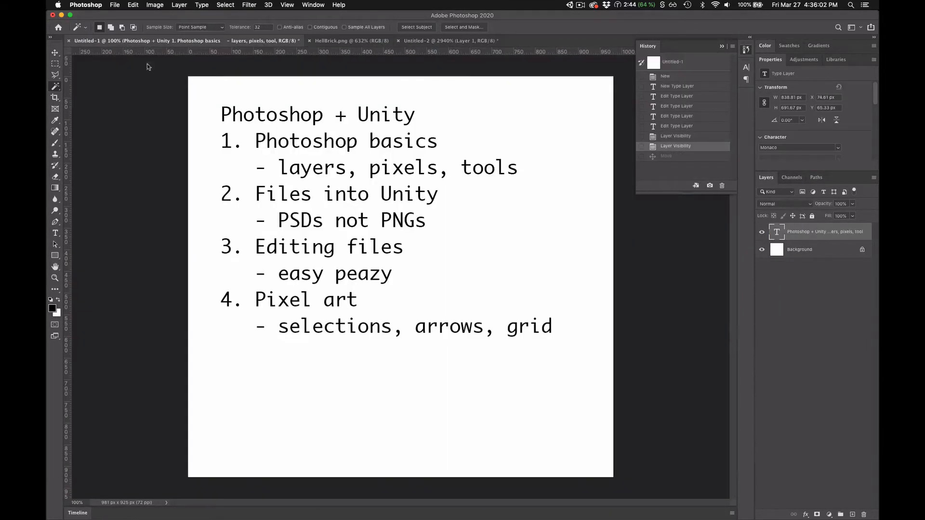
scroll(292, 152, up, 3)
scroll(291, 152, up, 5)
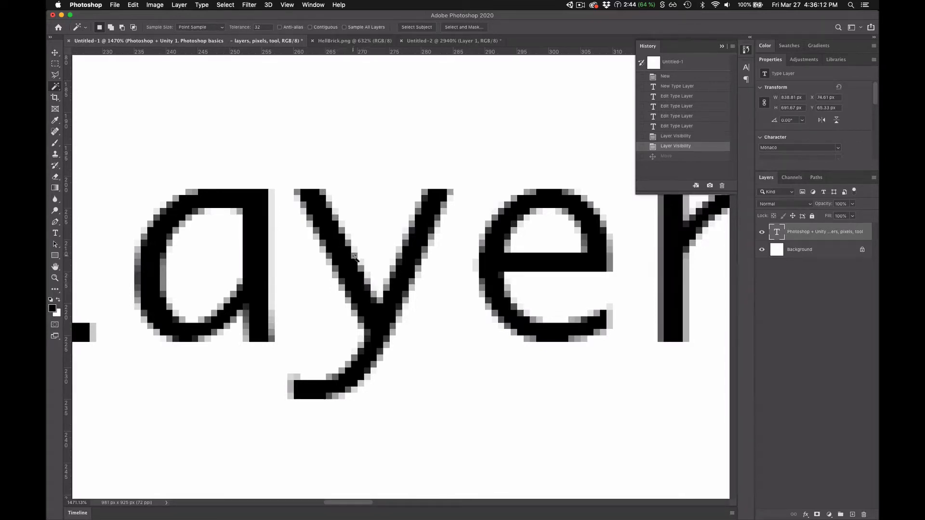
scroll(355, 255, down, 15)
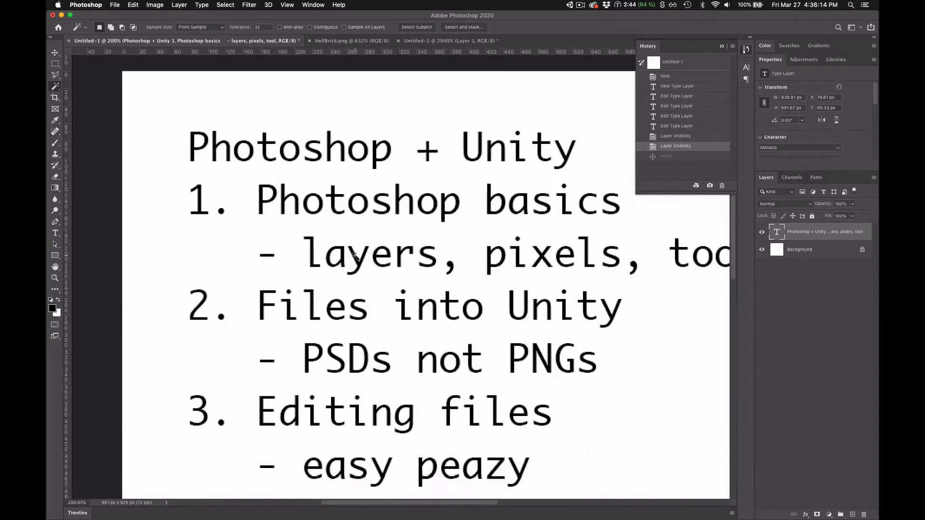
scroll(354, 255, down, 5)
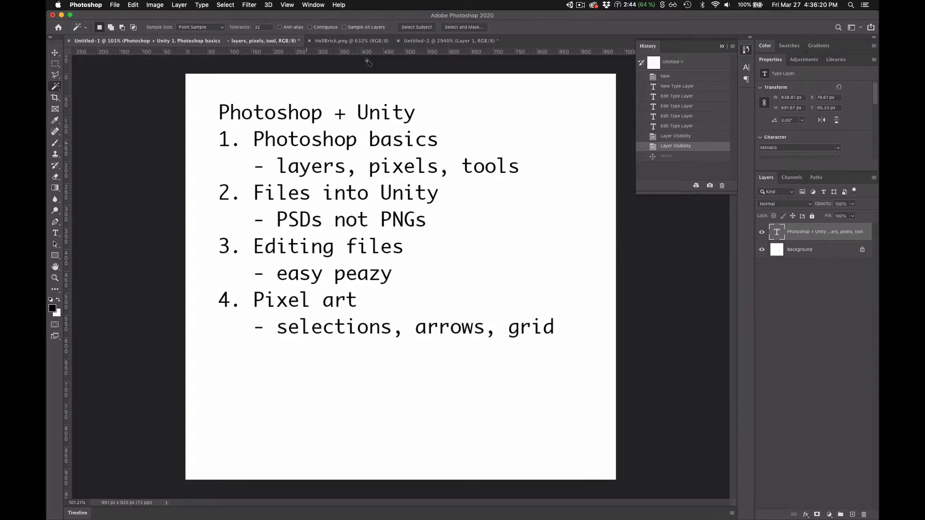
click(455, 41)
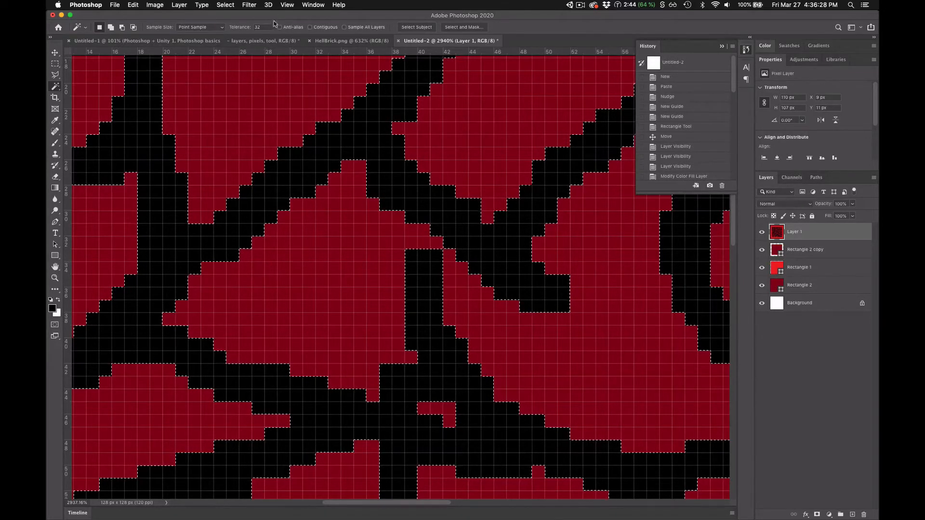
key(alt)
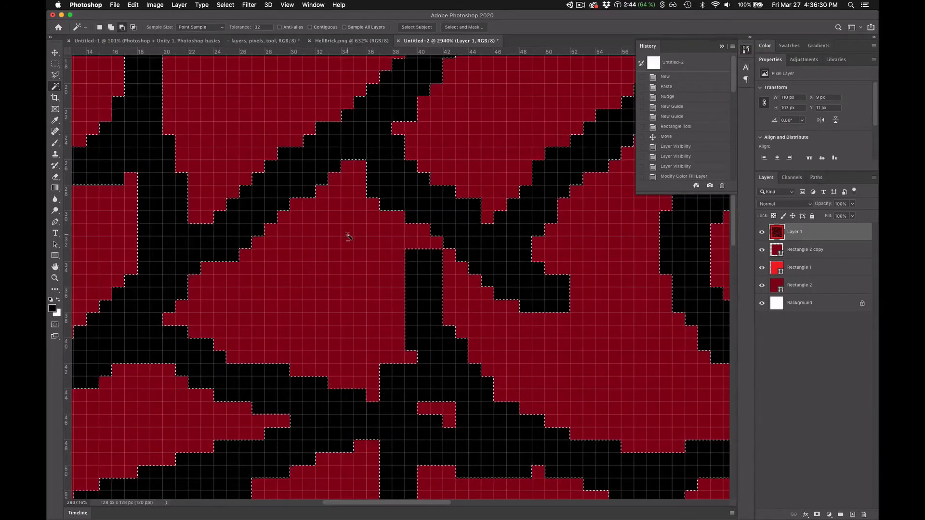
- Paste the selected black cracks onto their own layer and place it directly beneath Layer 1
scroll(348, 236, down, 10)
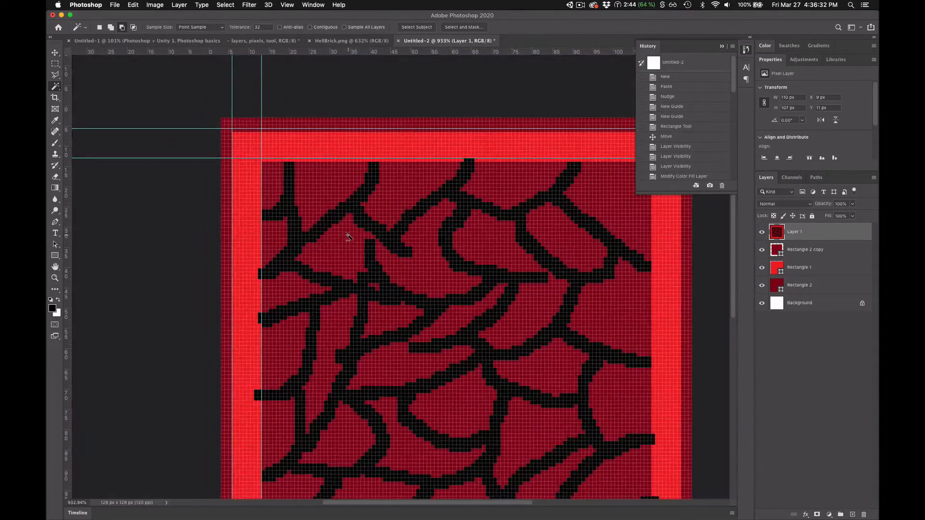
scroll(348, 237, down, 2)
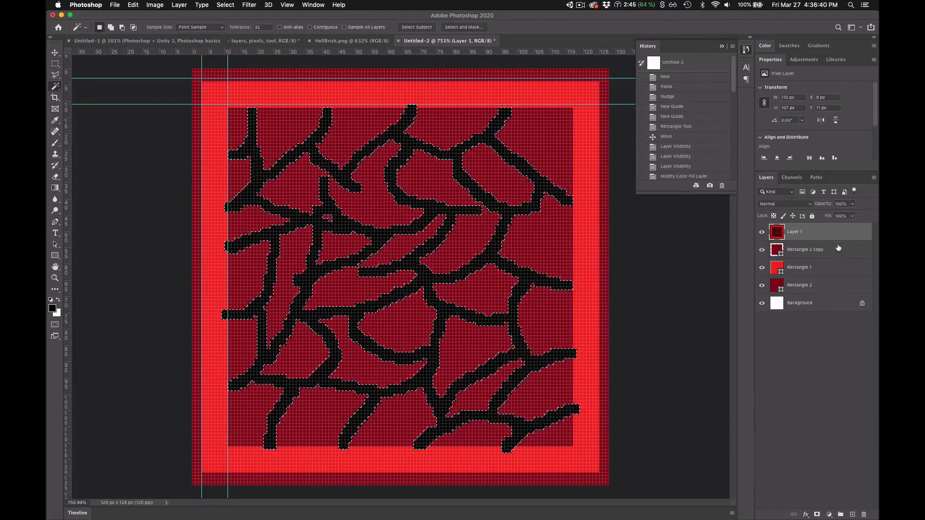
key(super+v)
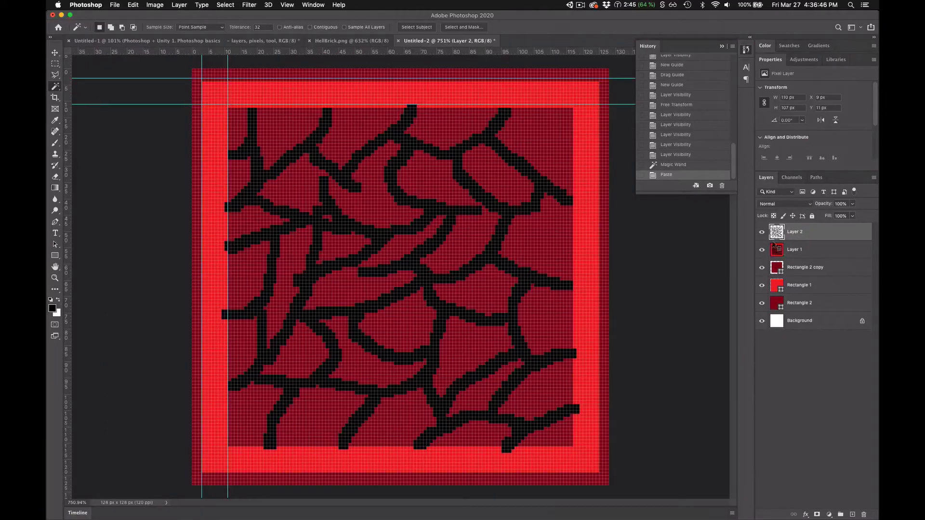
drag(800, 233, 814, 259)
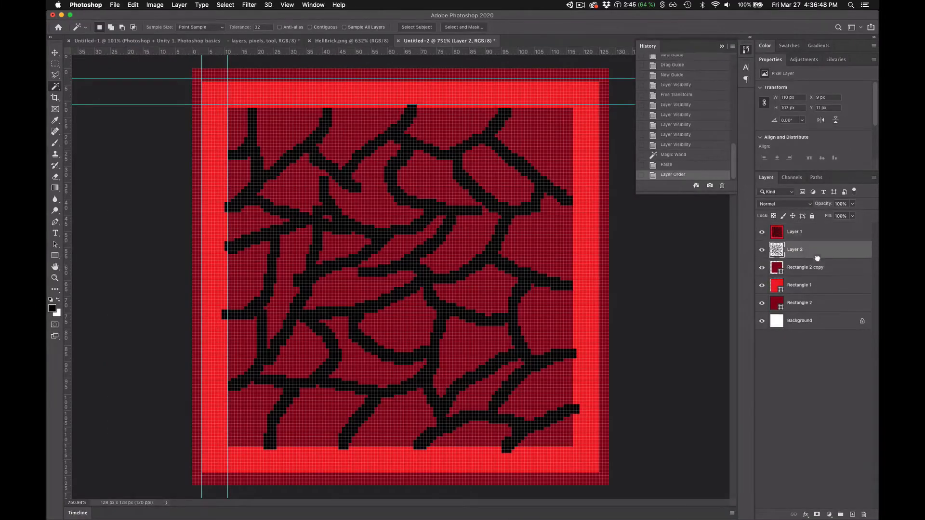
- Compare the tile with and without Layer 1, leave Layer 1 hidden, and nudge Layer 2's cracks up 1 px to Y 10 px
click(761, 233)
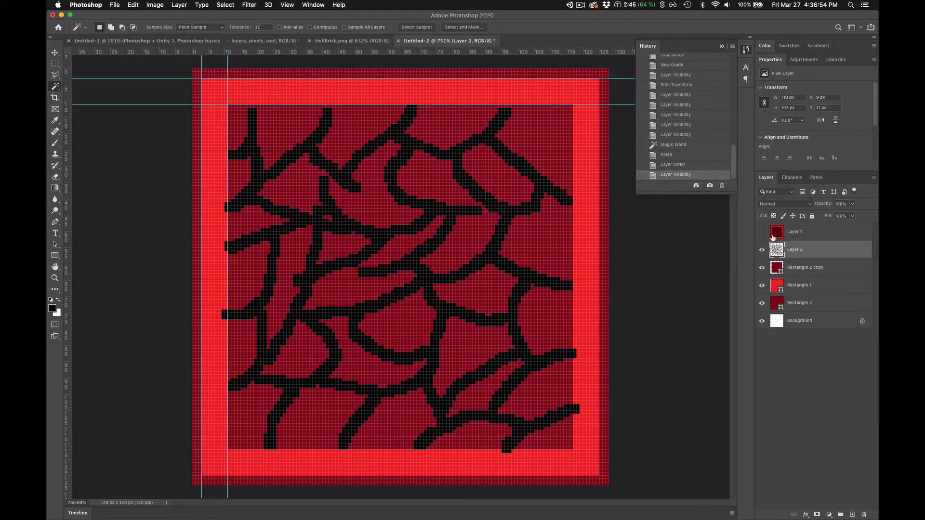
click(761, 233)
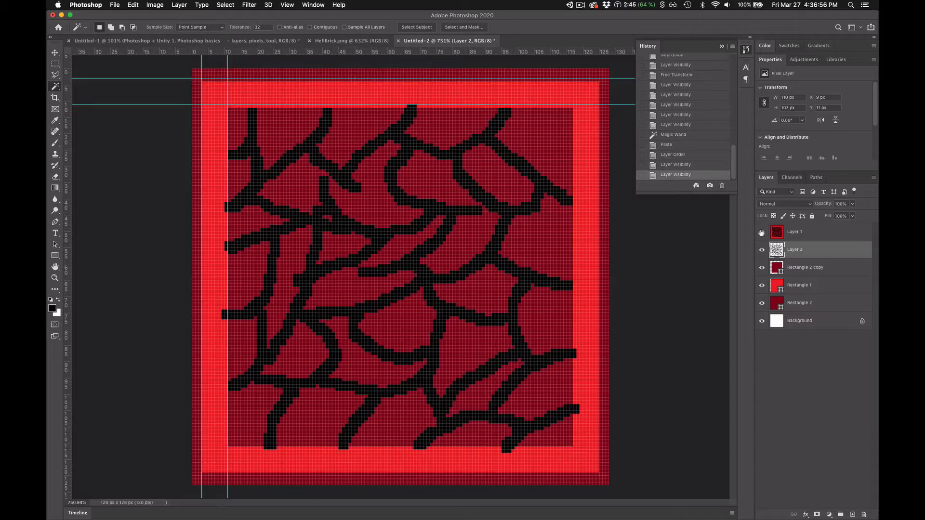
click(761, 232)
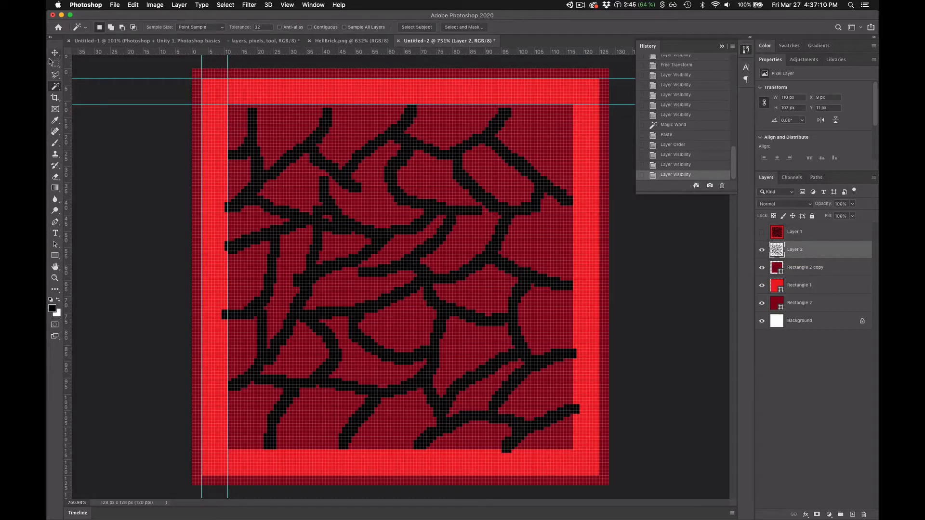
key(v)
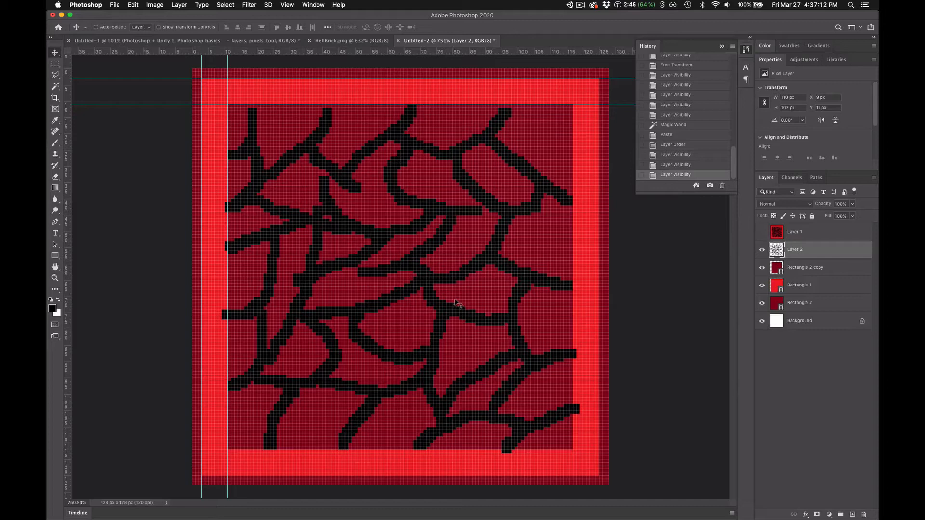
key(Up)
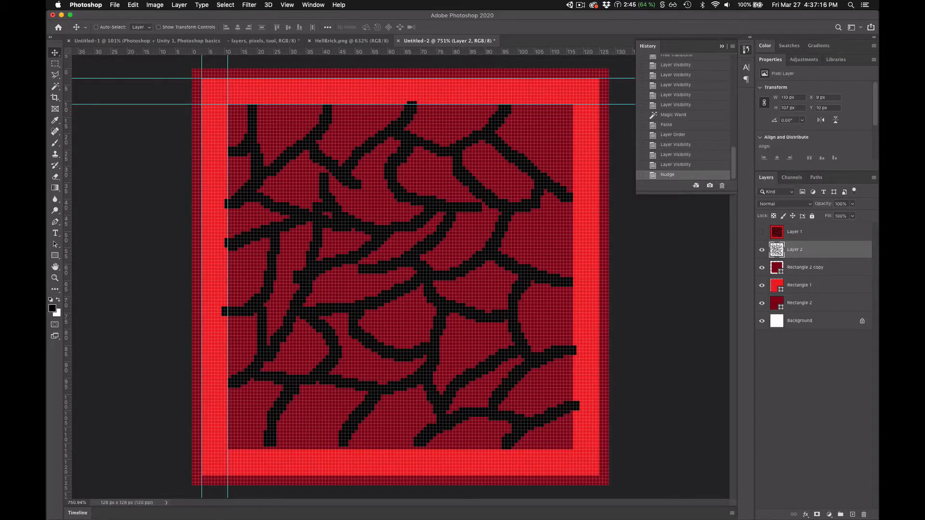
- Clear the Layer 2 crack pixels that spill over the inner square's top, right and left edges using rectangular marquee selections, and deselect
click(55, 64)
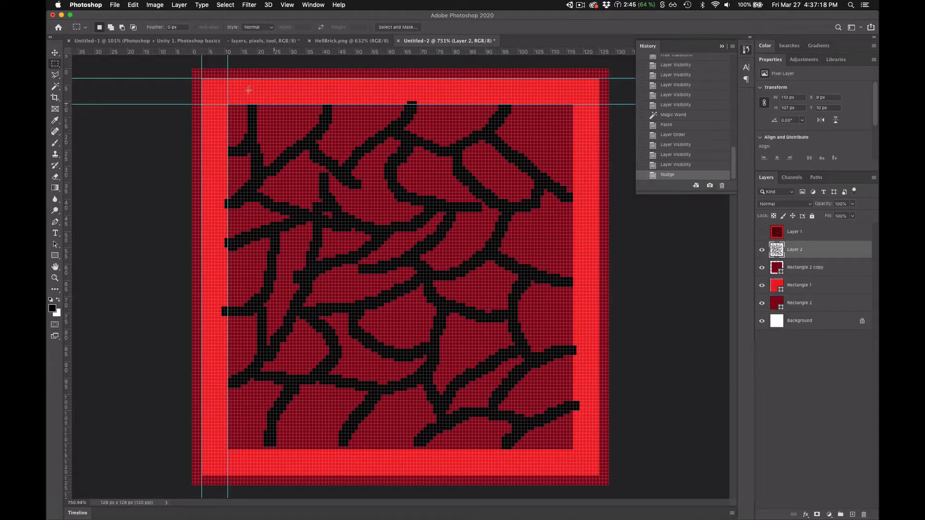
drag(216, 91, 598, 104)
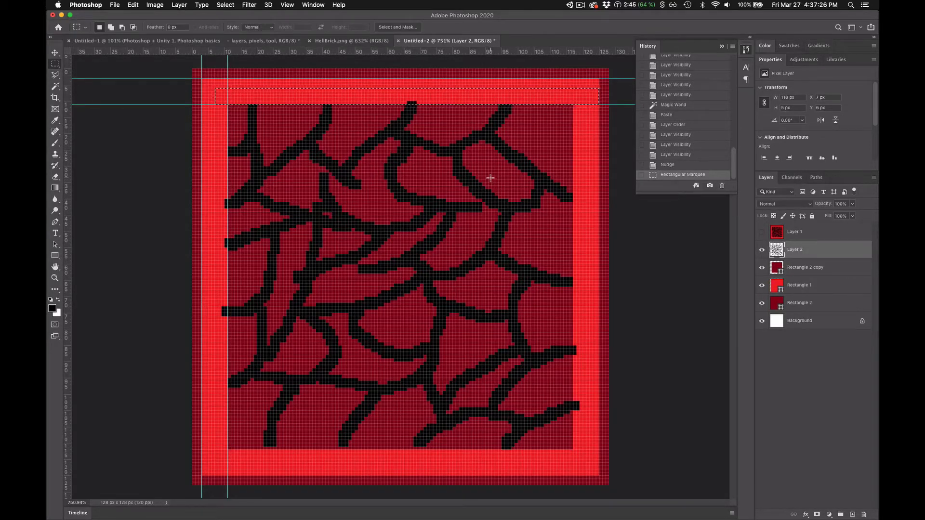
key(Delete)
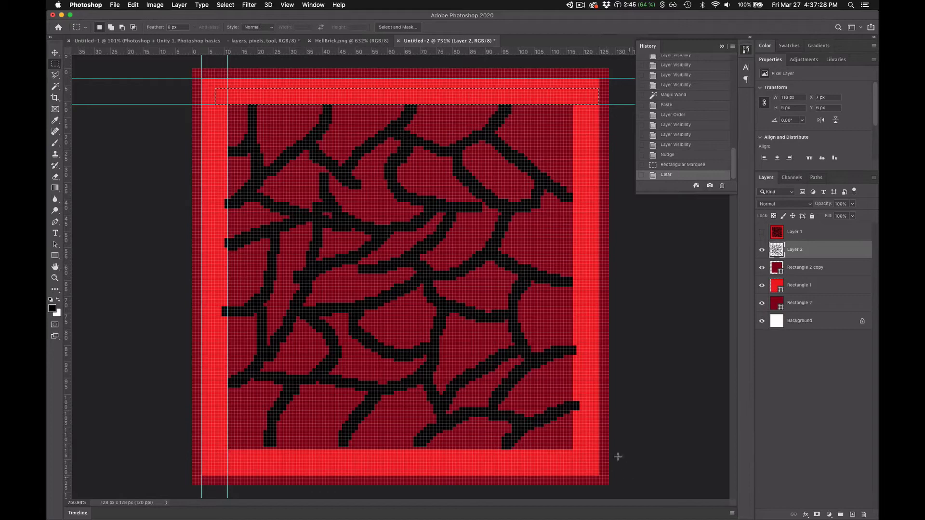
drag(609, 478, 573, 274)
key(Delete)
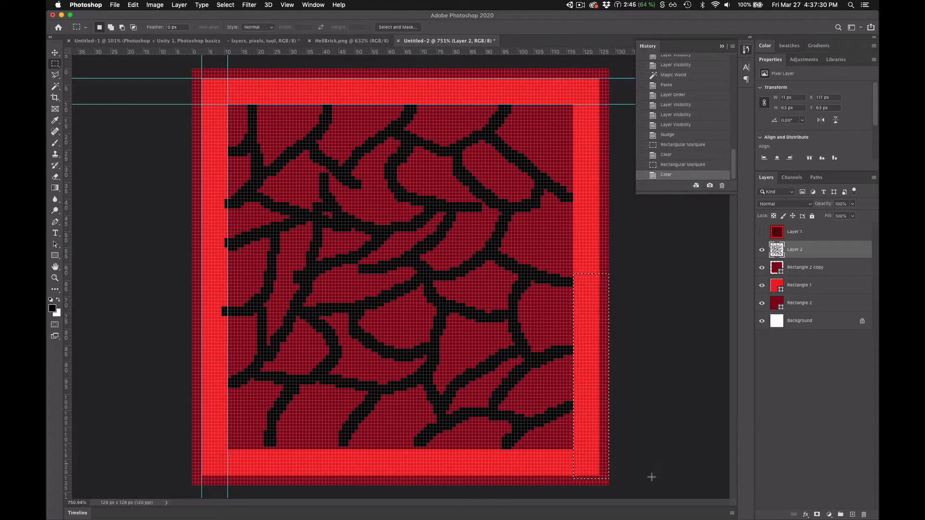
click(175, 460)
drag(169, 472, 227, 111)
key(Delete)
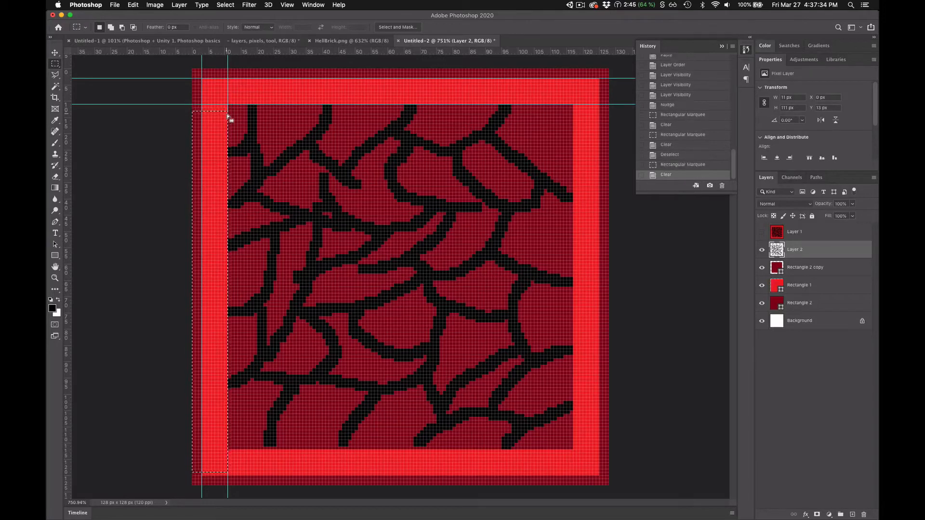
click(158, 294)
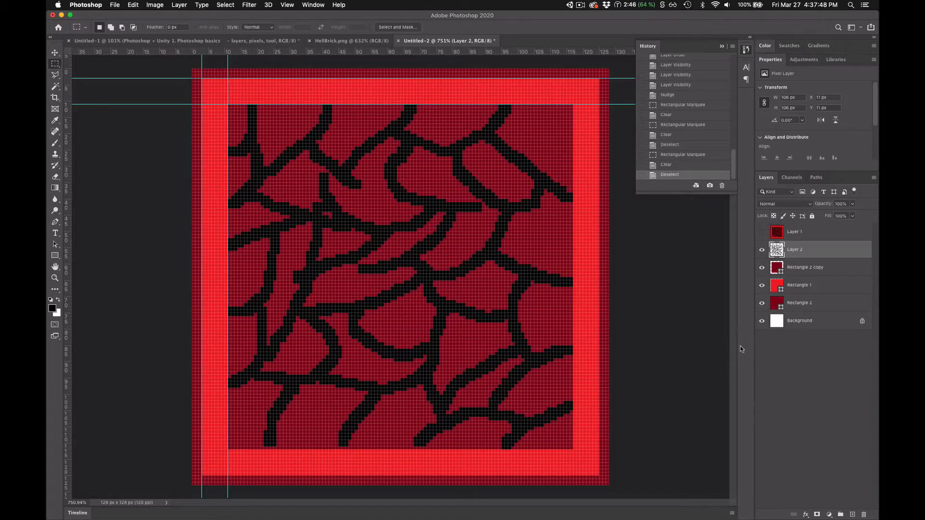
- Delete the reference Layer 1 and the white Background layer
click(827, 236)
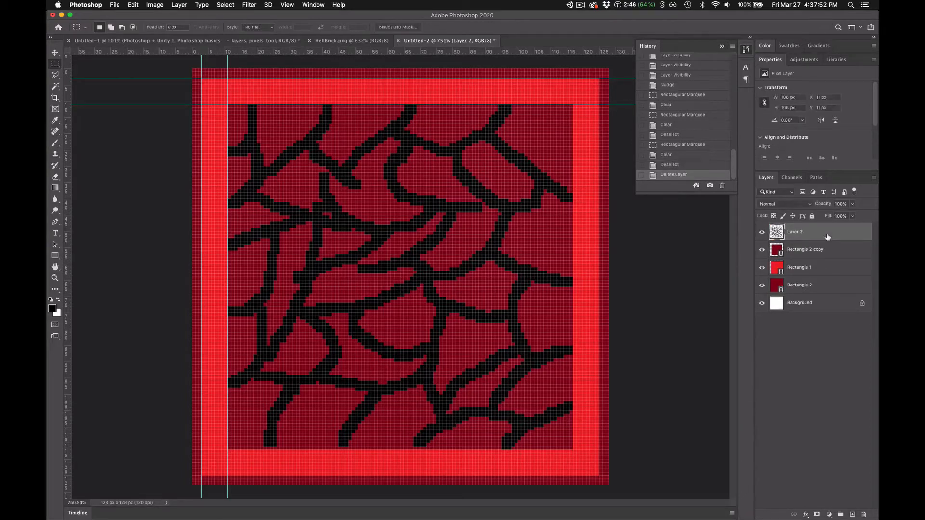
click(811, 303)
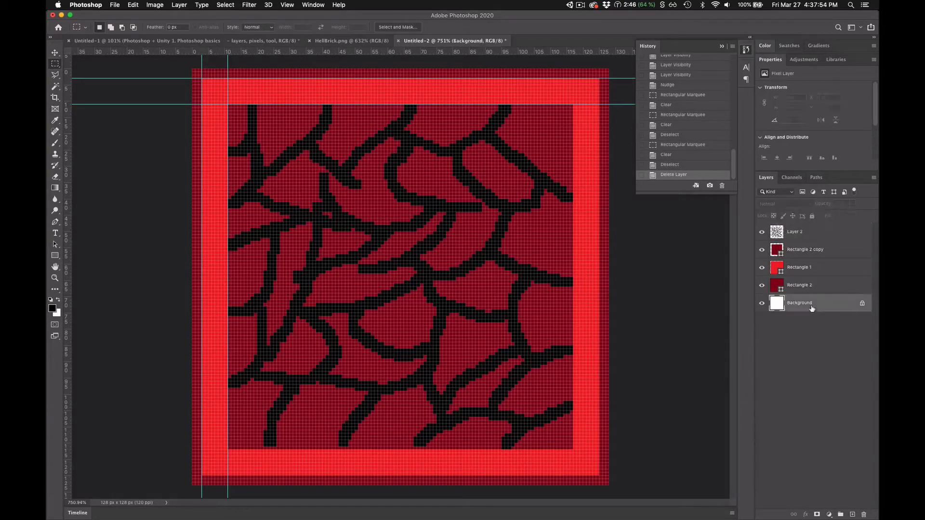
key(Delete)
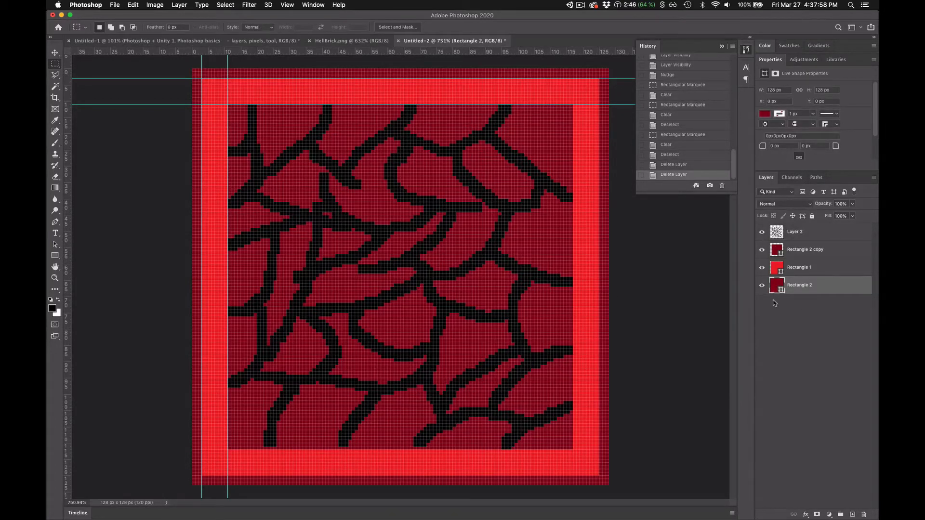
- Start saving the document and choose the folder Documents/_code/Unity/student-projects/NTAS-development/Assets/Artwork/Stage
key(super+s)
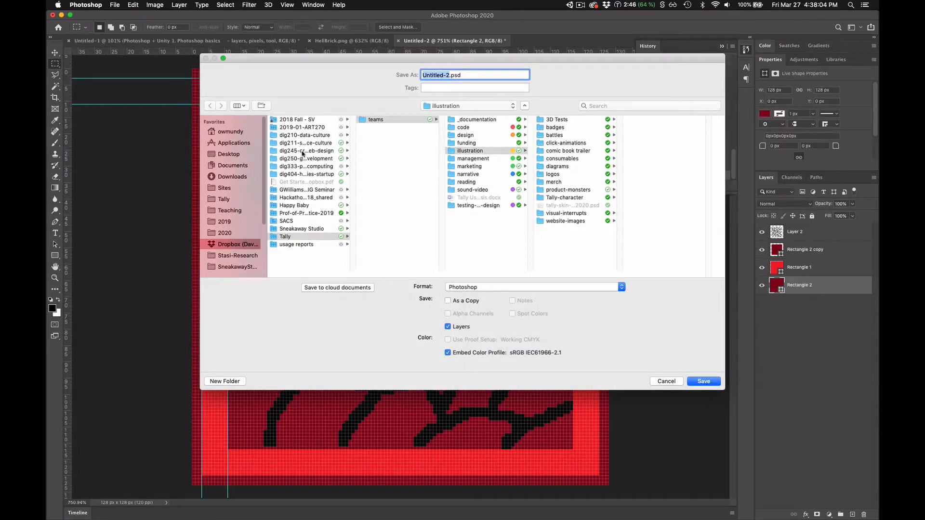
click(232, 167)
click(294, 120)
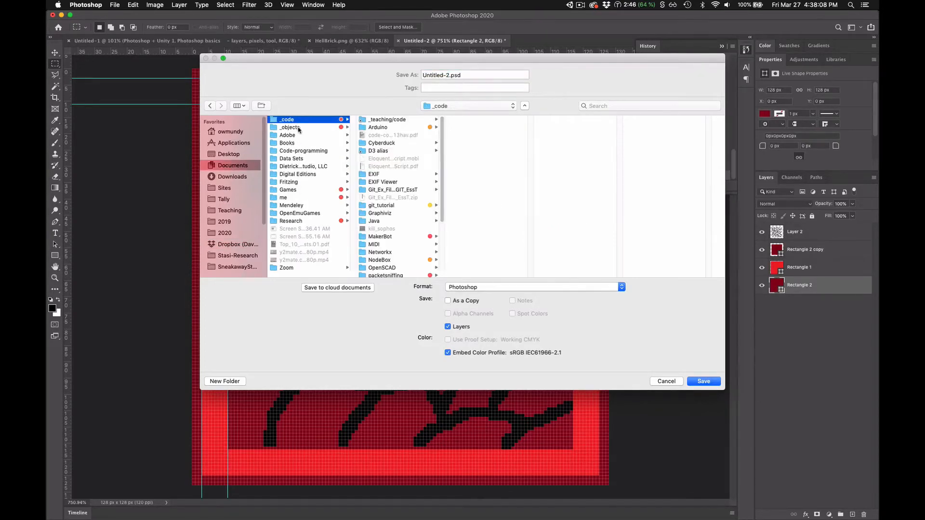
scroll(402, 207, down, 5)
click(397, 266)
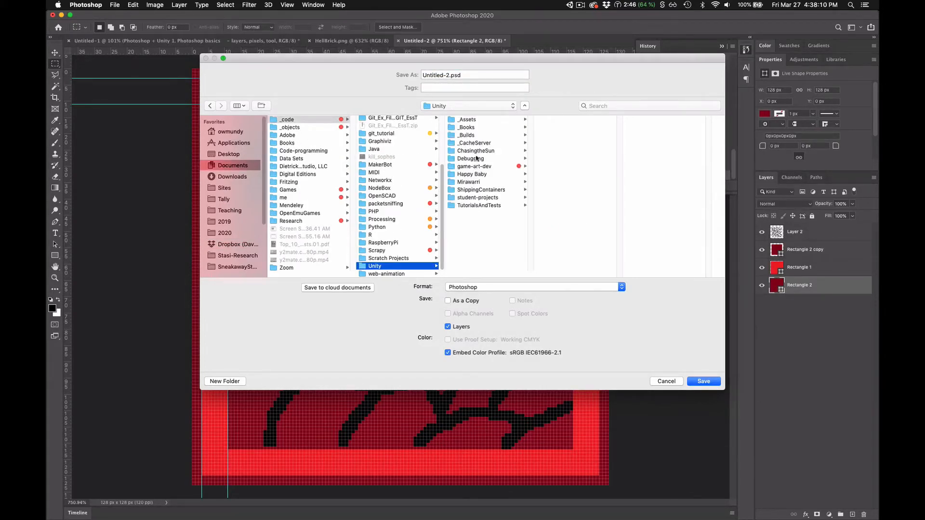
click(483, 197)
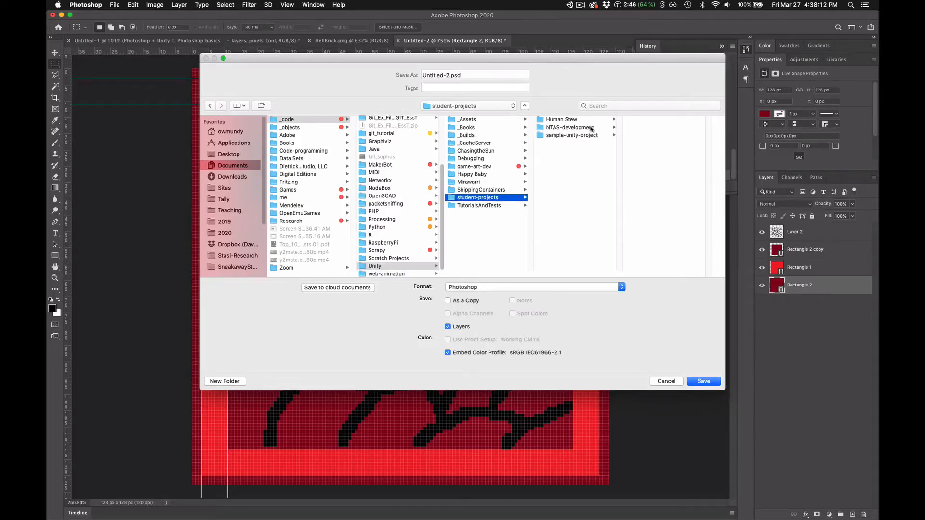
click(591, 127)
click(658, 127)
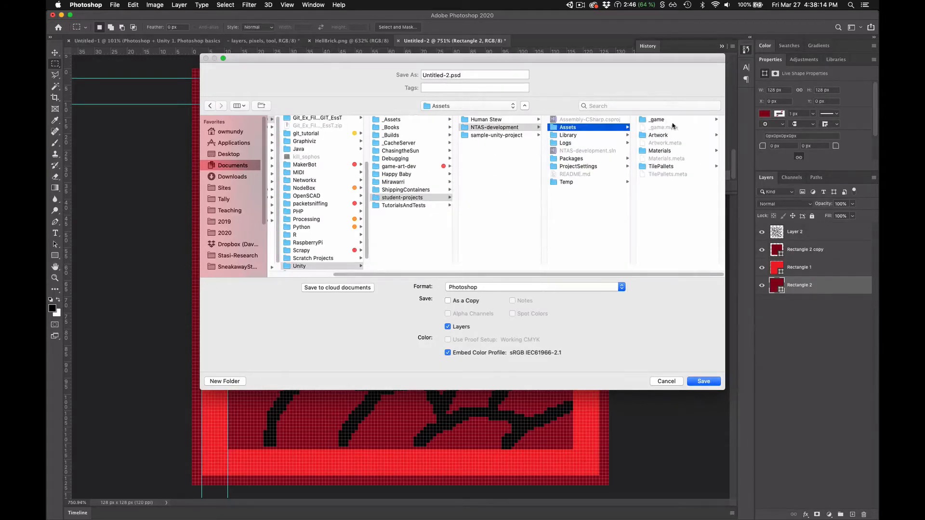
click(673, 135)
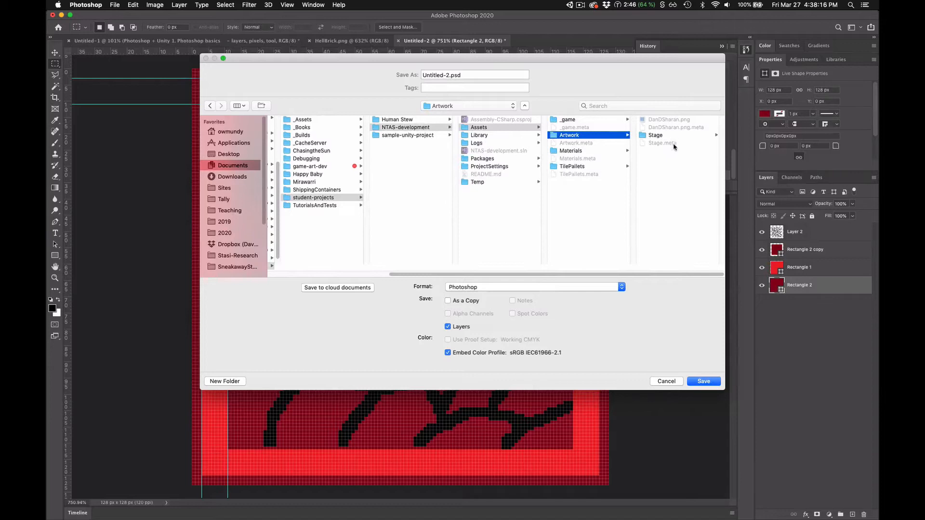
click(675, 136)
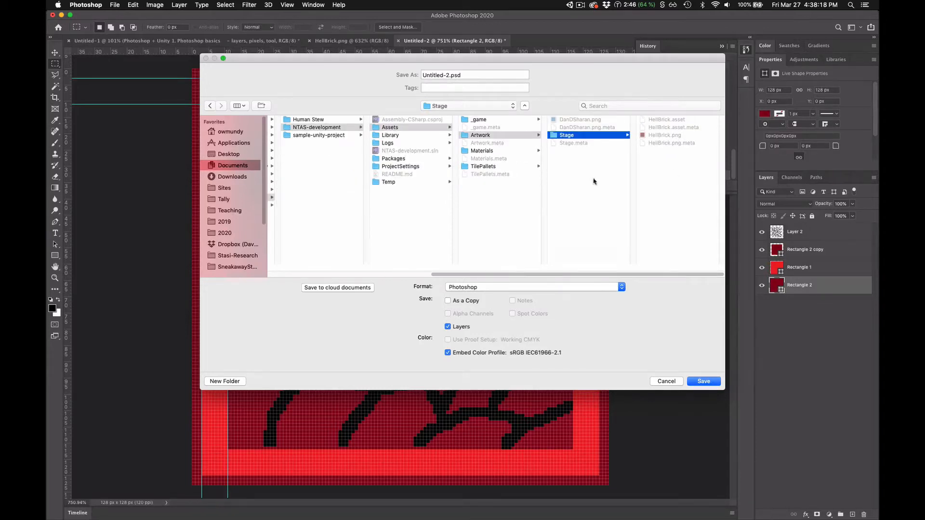
- Name the file HellBrickRed.psd and save it in Photoshop format with layers and Maximize Compatibility enabled
click(450, 75)
text(HellB)
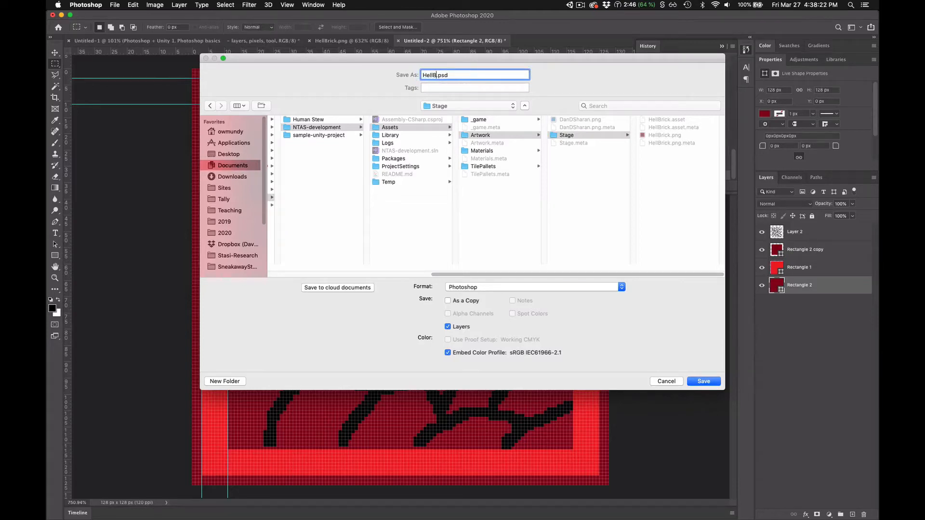
text(rickRed)
double_click(463, 75)
click(718, 382)
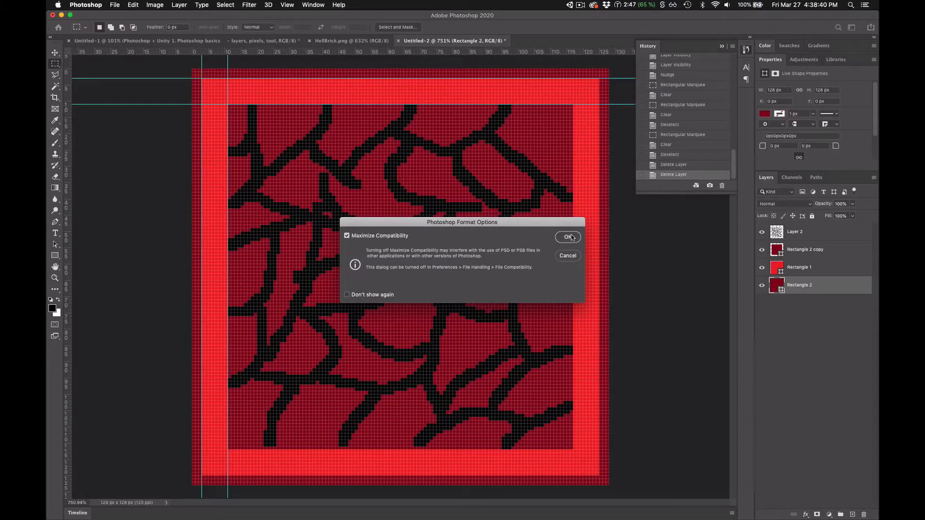
click(570, 236)
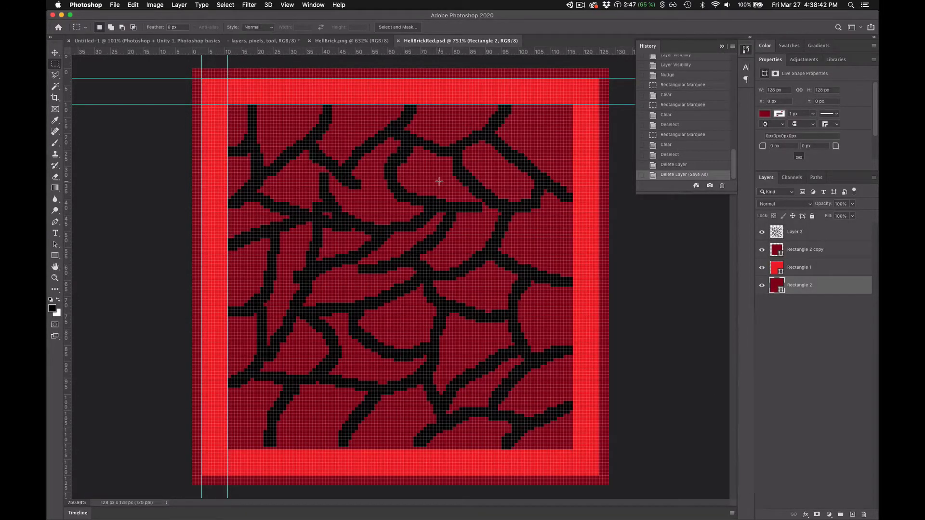
- Switch to Unity and compare the import settings of the HellBrick and HellBrickRed sprites in the Stage folder
key(super+Tab)
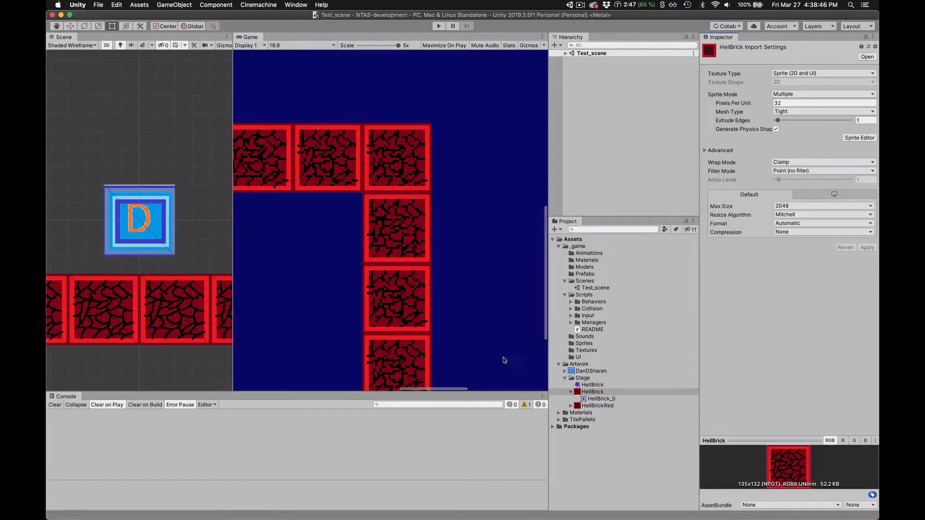
click(571, 406)
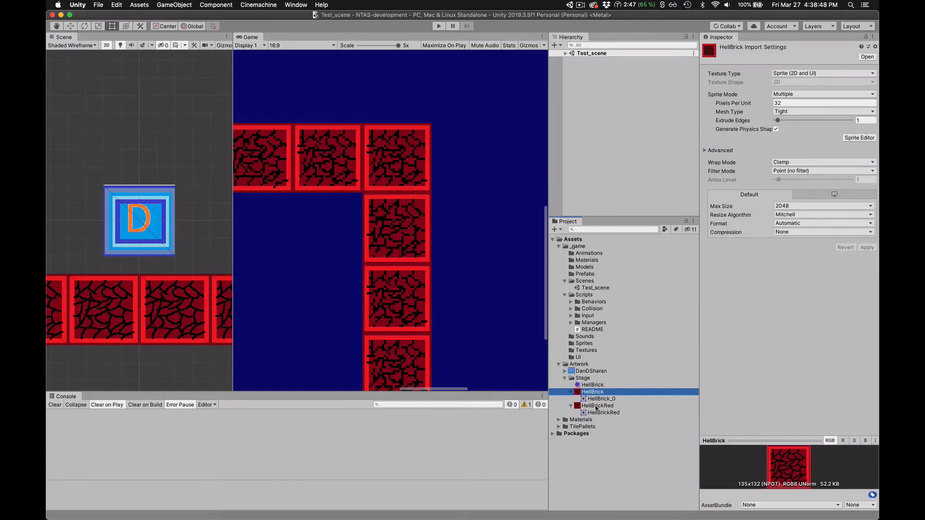
click(597, 406)
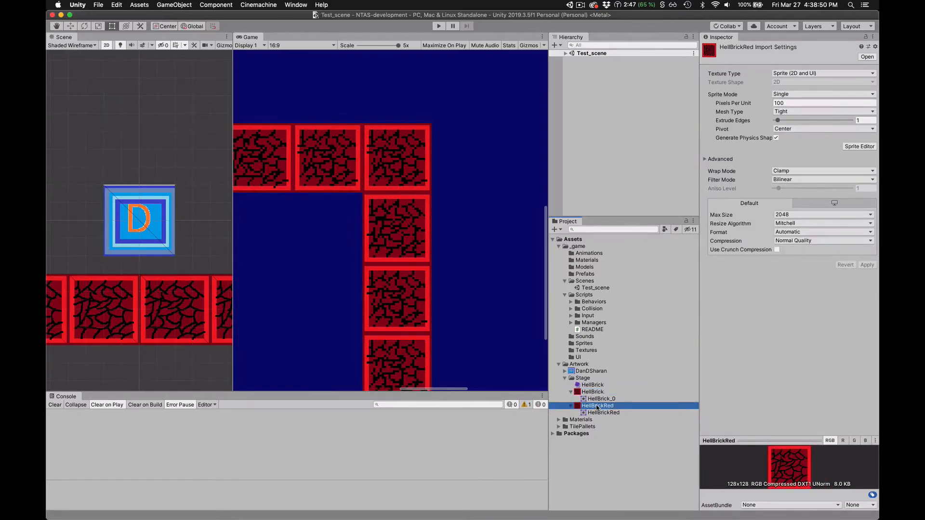
click(594, 392)
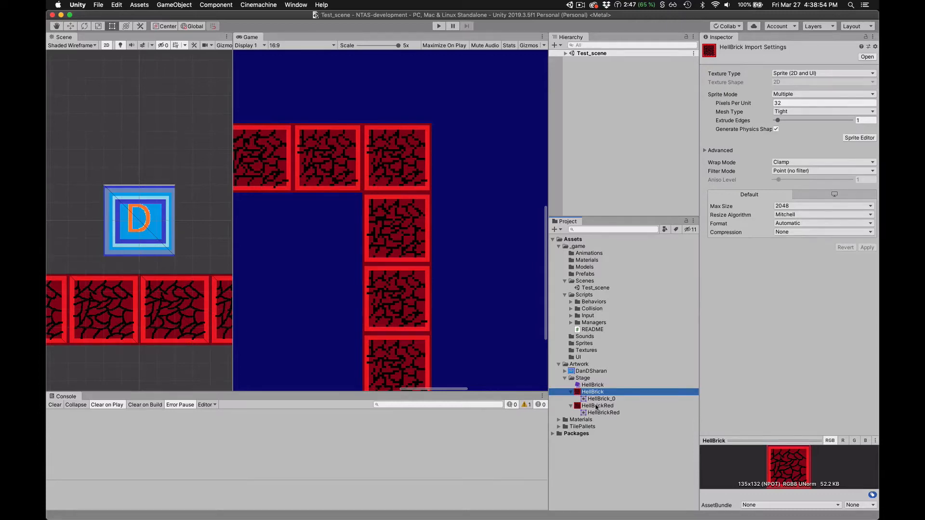
click(596, 407)
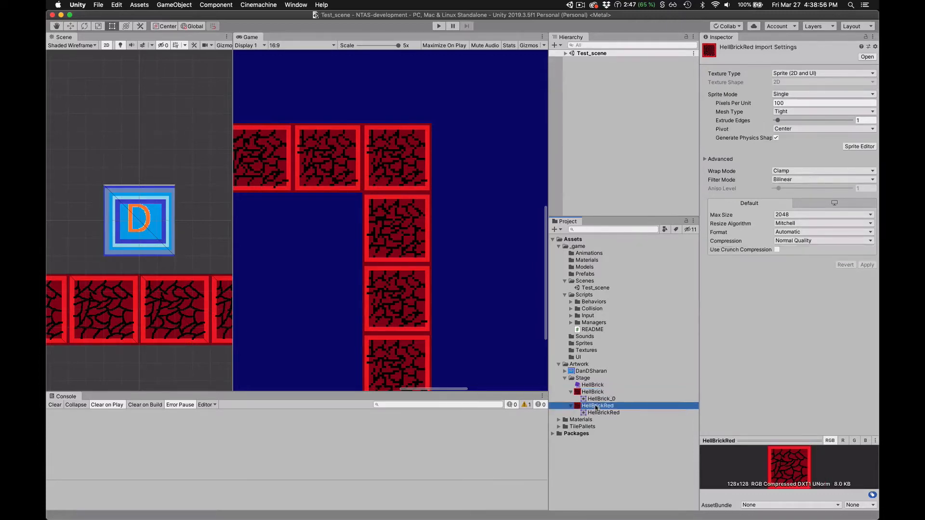
- Set the HellBrickRed sprite's Pixels Per Unit to 32 and apply the import settings
click(756, 103)
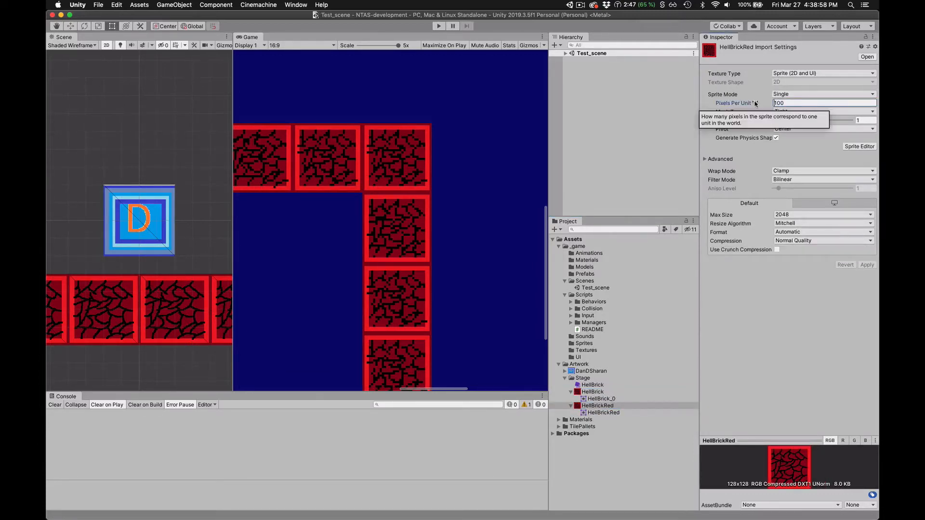
text(32)
key(Return)
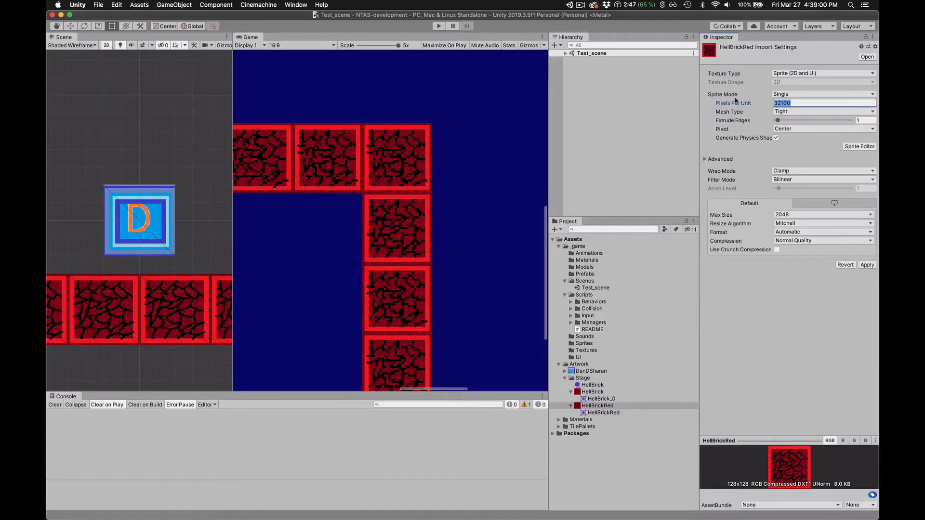
text(32)
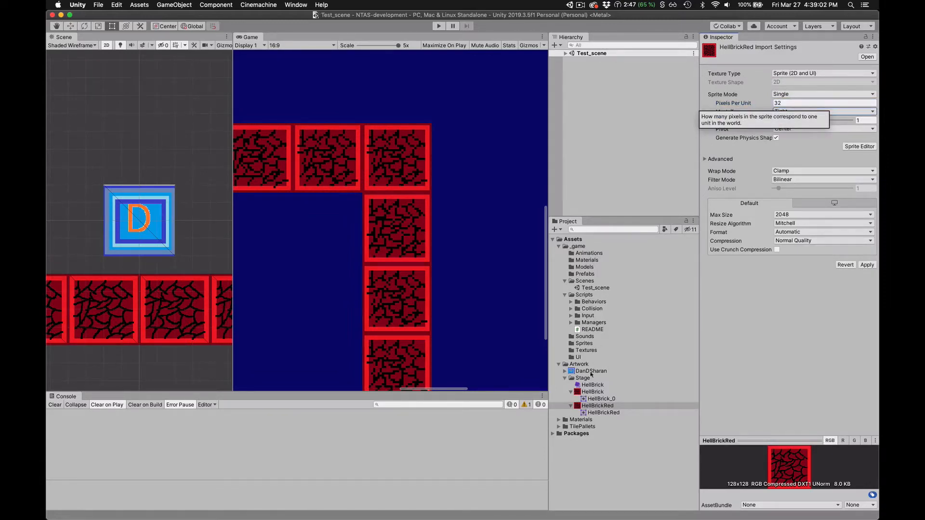
click(592, 392)
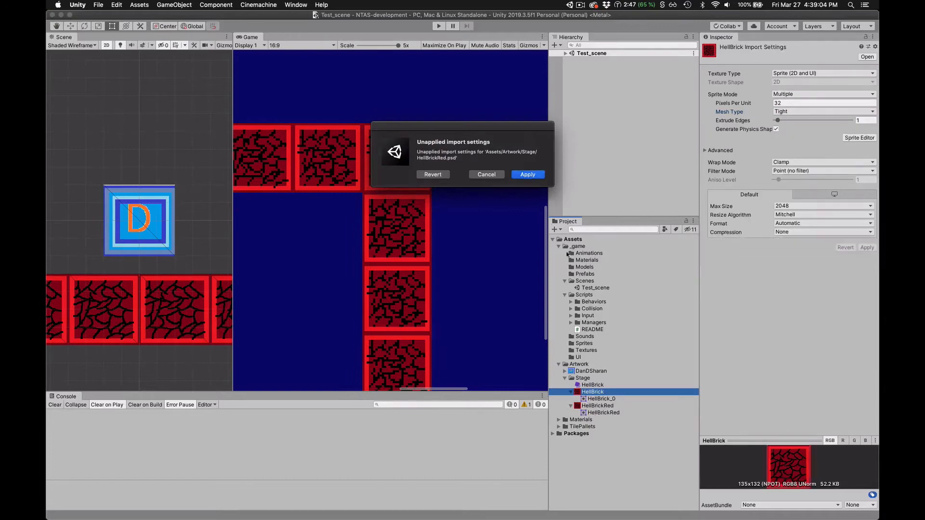
key(Return)
- Compare HellBrickRed's import settings with those of the original HellBrick sprite
click(597, 407)
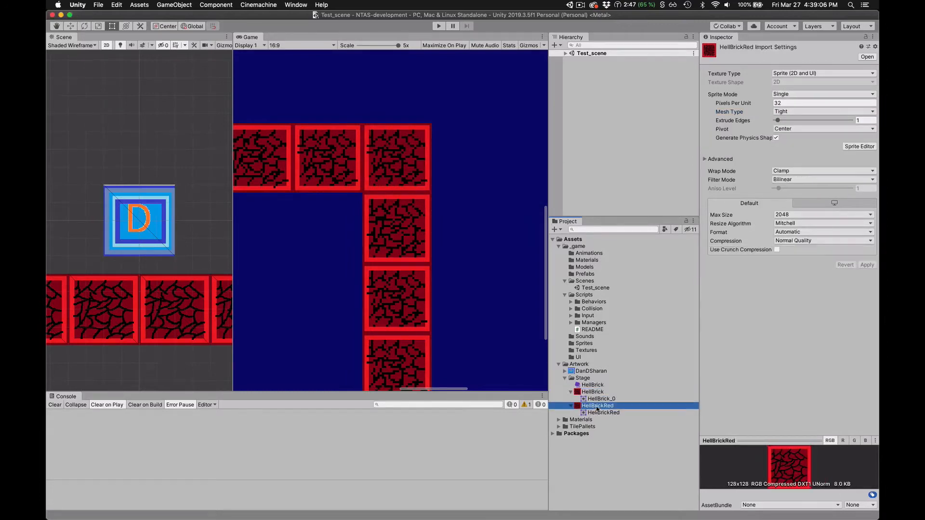
click(593, 393)
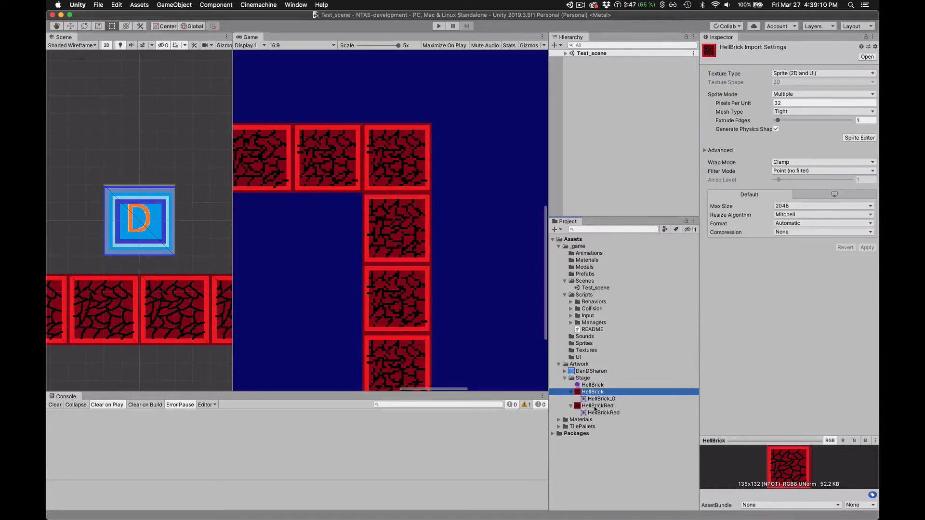
click(596, 406)
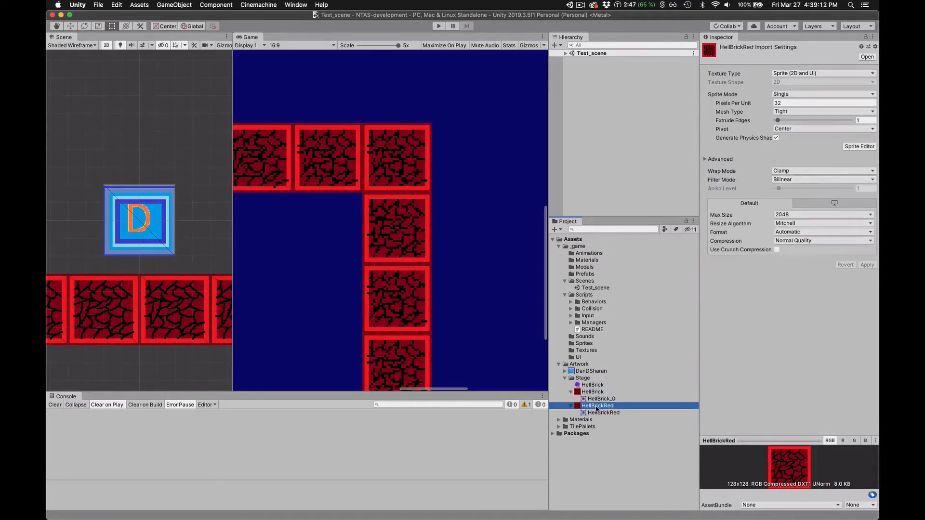
click(594, 392)
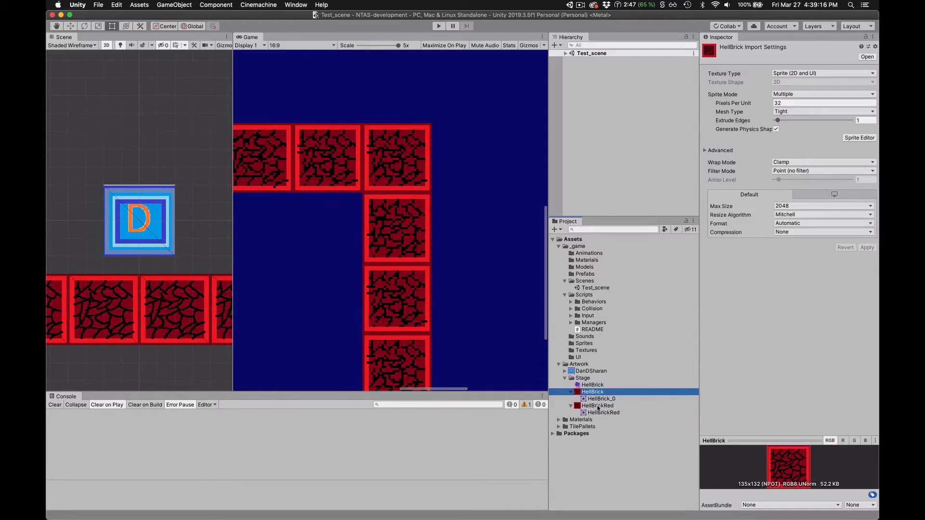
click(597, 408)
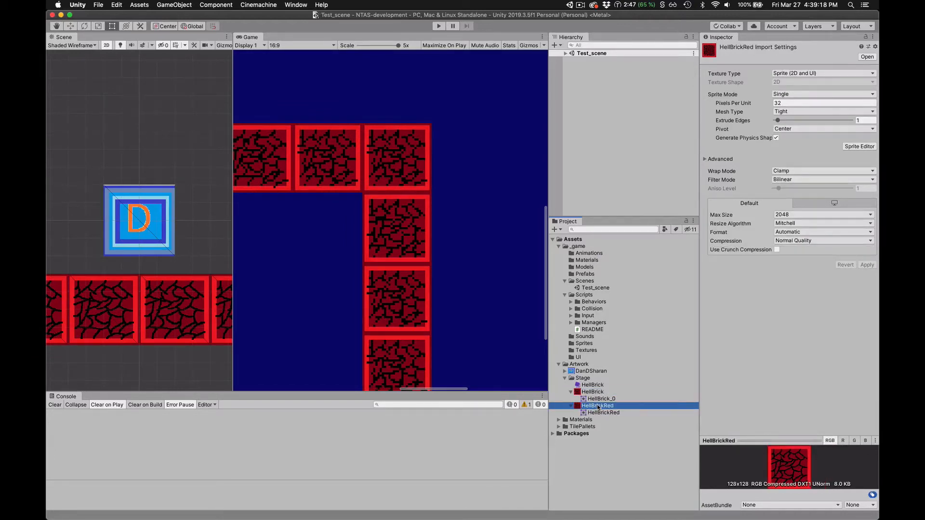
click(596, 392)
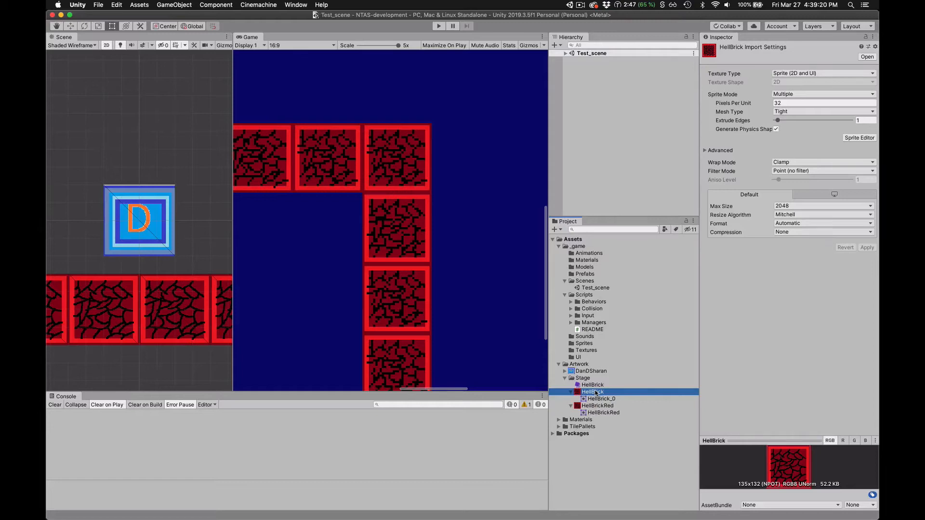
click(601, 408)
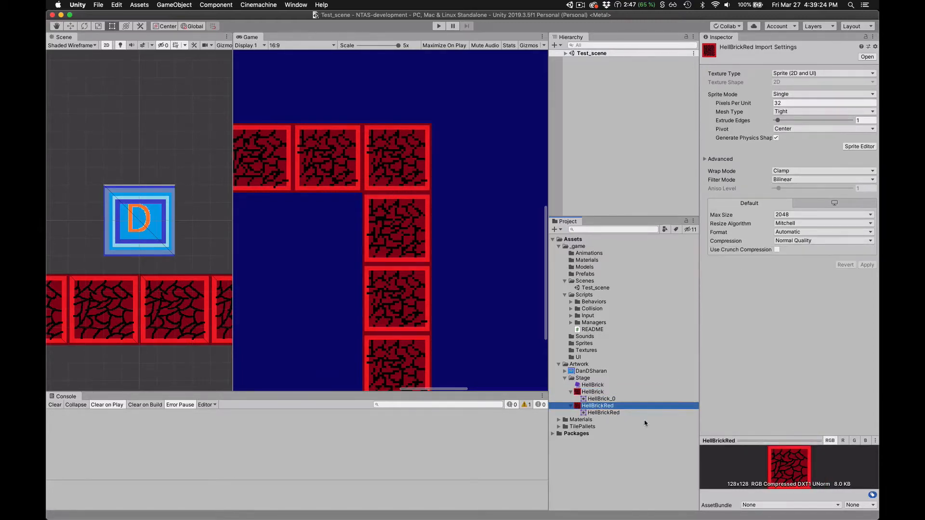
click(593, 393)
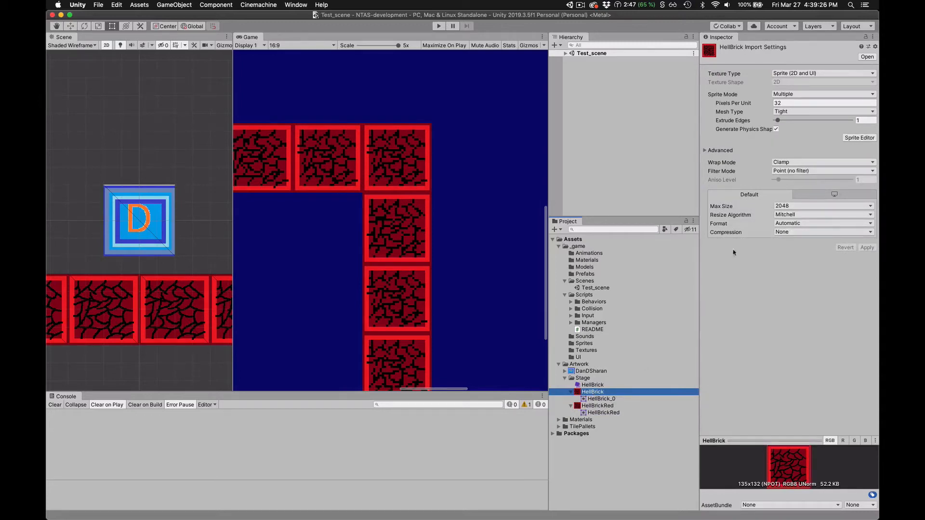
- Set the HellBrickRed texture's compression to None and apply the import settings
click(600, 406)
click(799, 241)
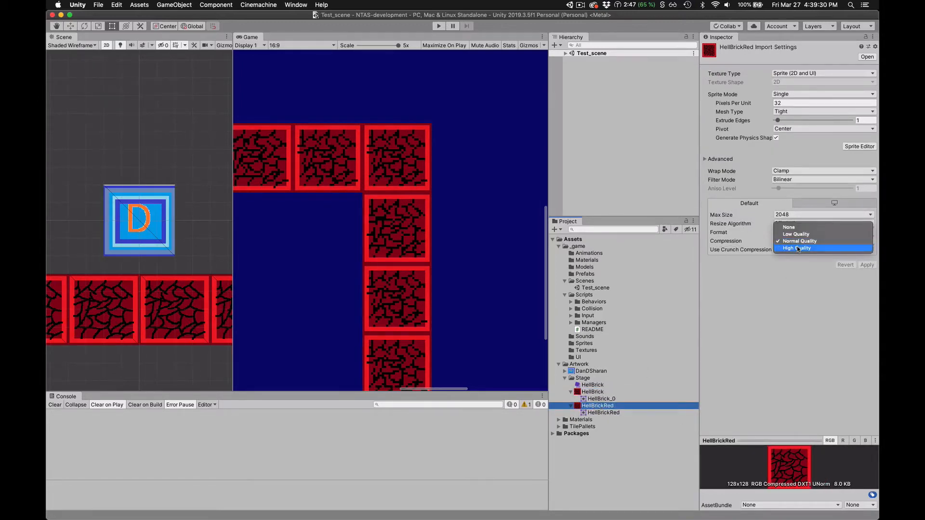
click(797, 230)
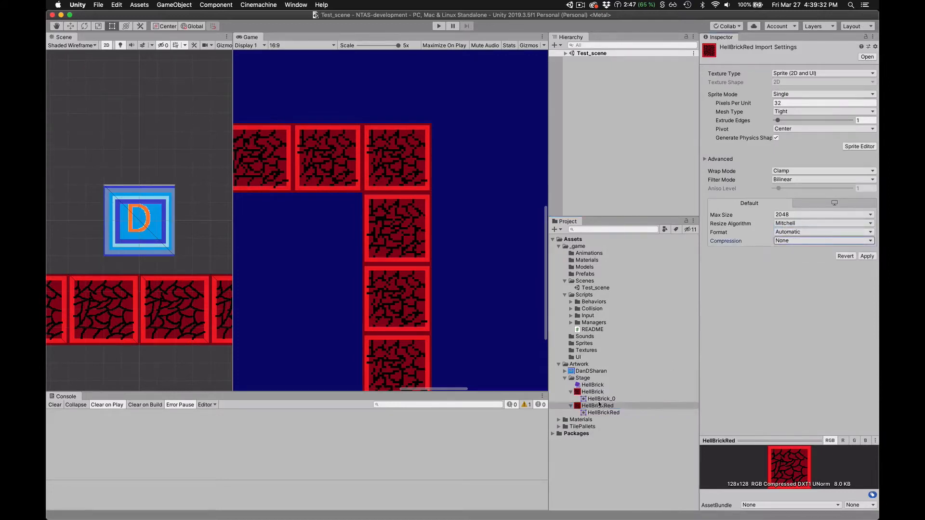
click(599, 393)
click(533, 173)
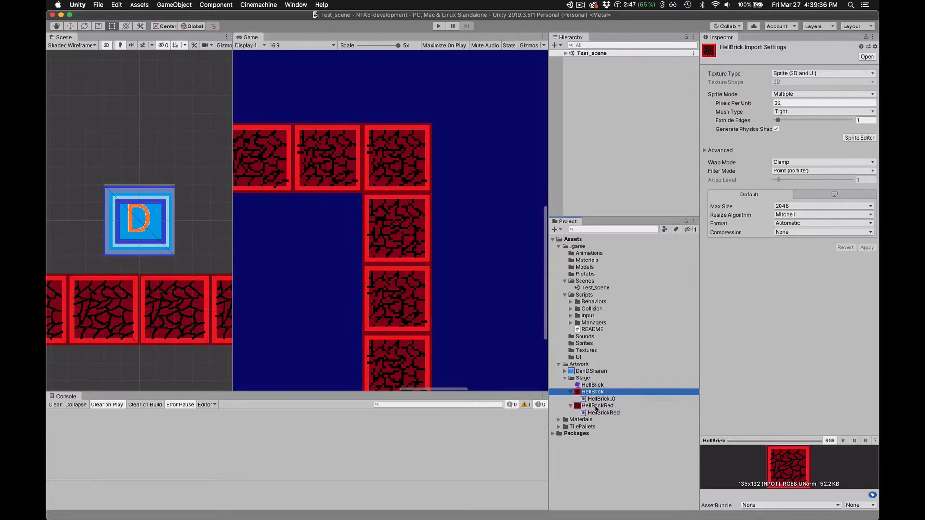
- Check HellBrick's settings again, set HellBrickRed's Filter Mode to Point (no filter), and apply it
click(596, 407)
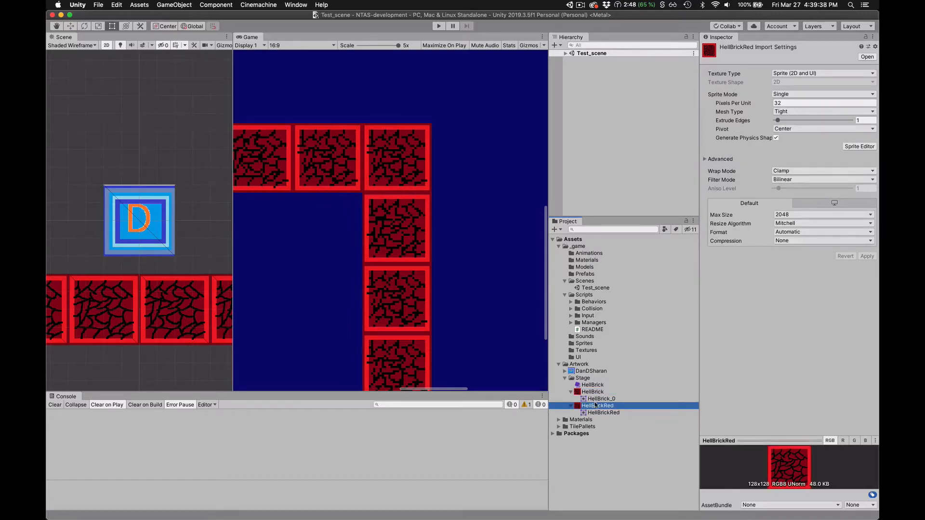
click(588, 391)
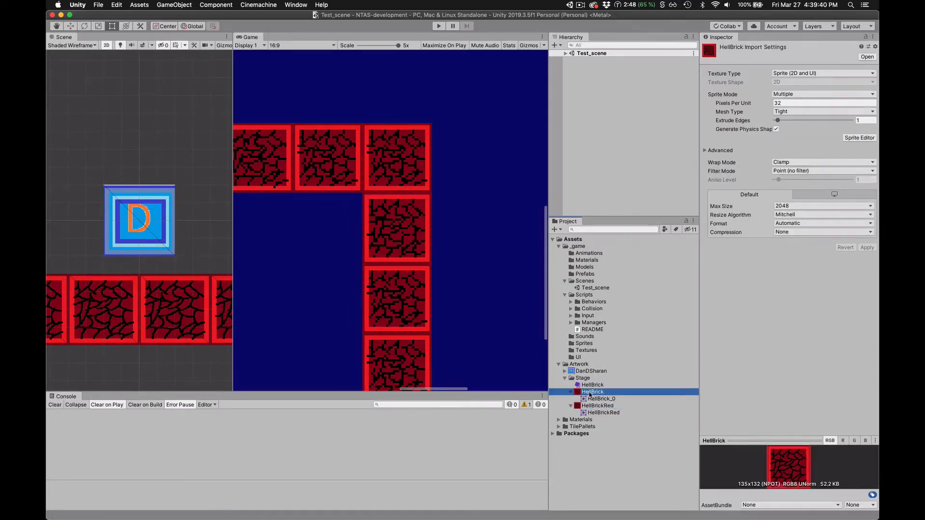
click(597, 406)
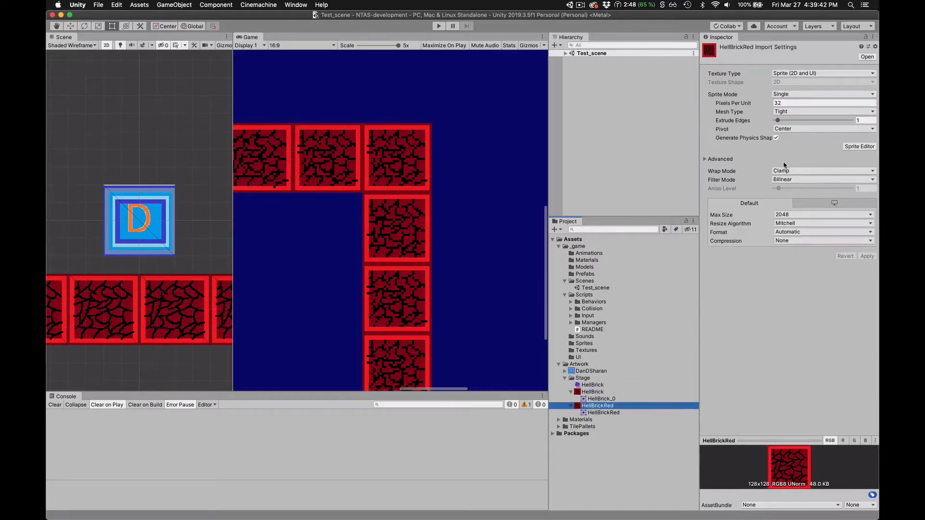
click(787, 181)
click(794, 173)
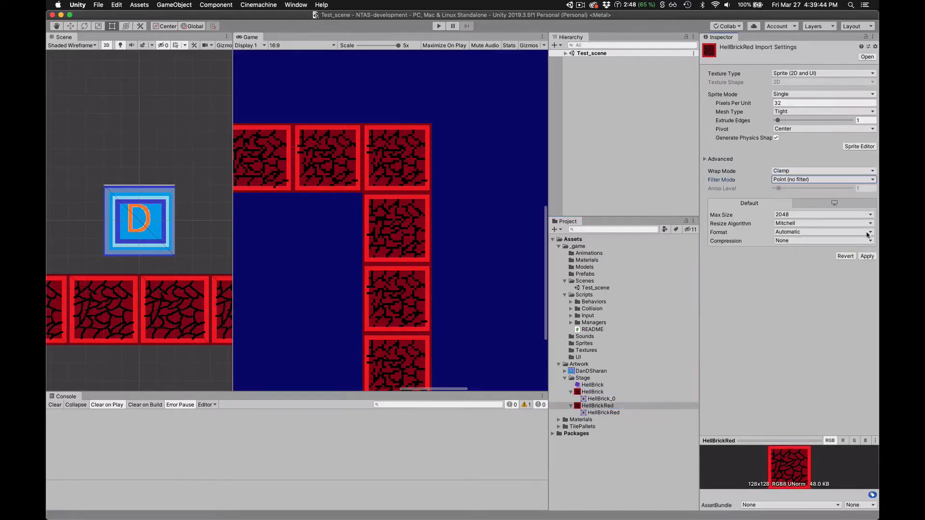
click(867, 256)
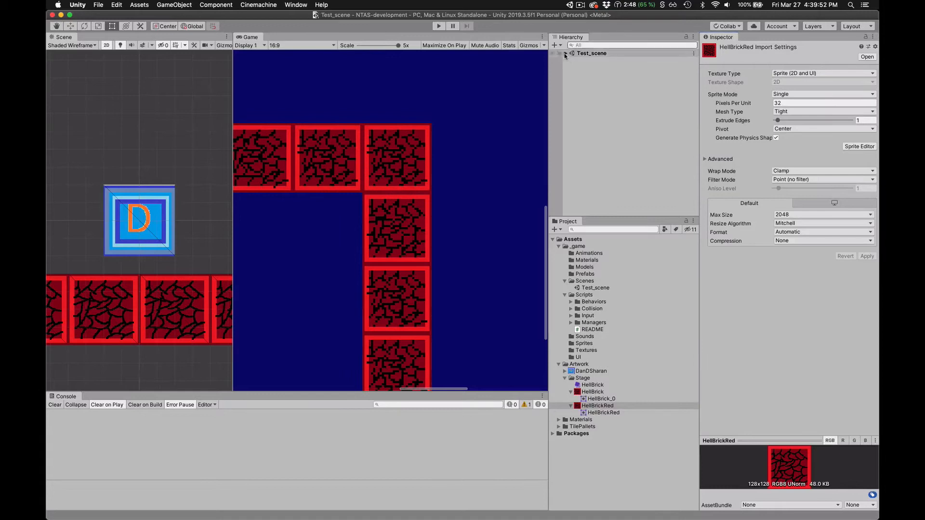
- Expand Test_scene and its Grid object and inspect the Tilemap's components
click(568, 53)
click(572, 81)
click(586, 88)
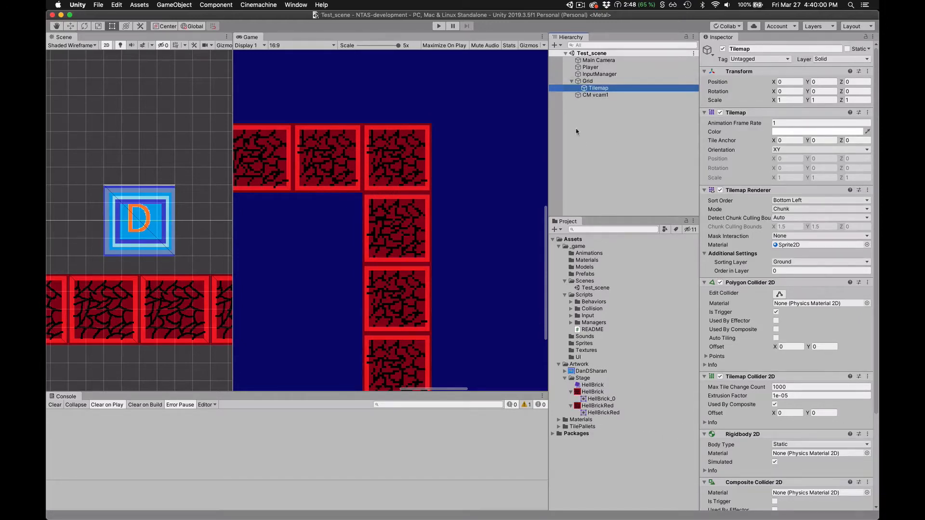
click(579, 110)
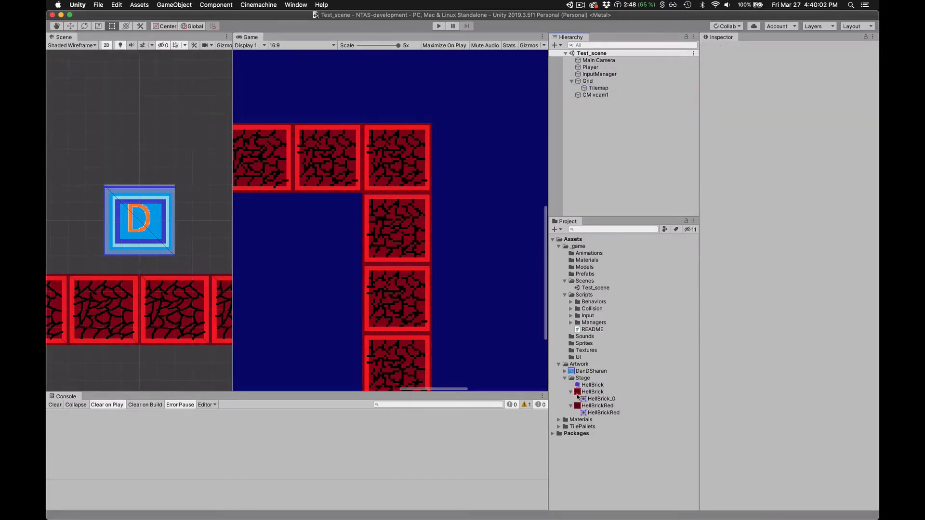
- Try to add the HellBrickRed texture from the Stage folder directly to Test_scene
drag(577, 407, 454, 239)
click(599, 73)
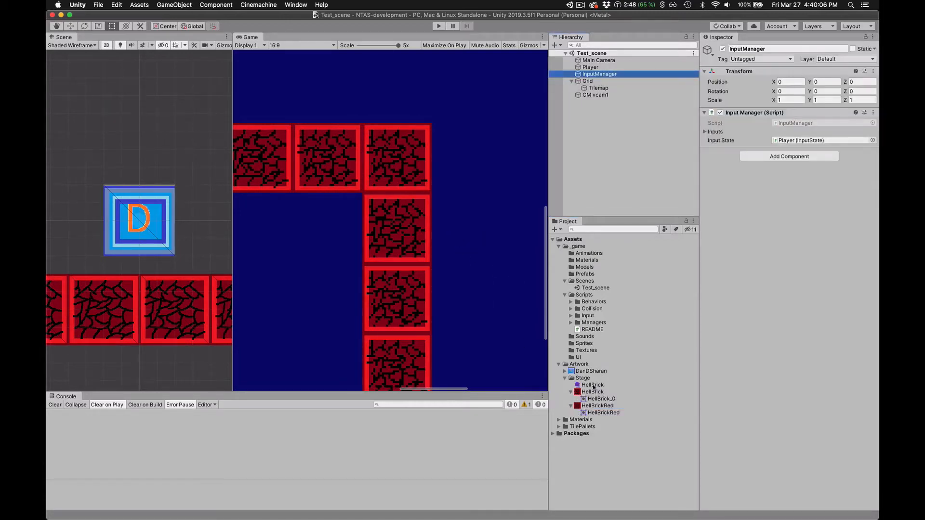
click(592, 406)
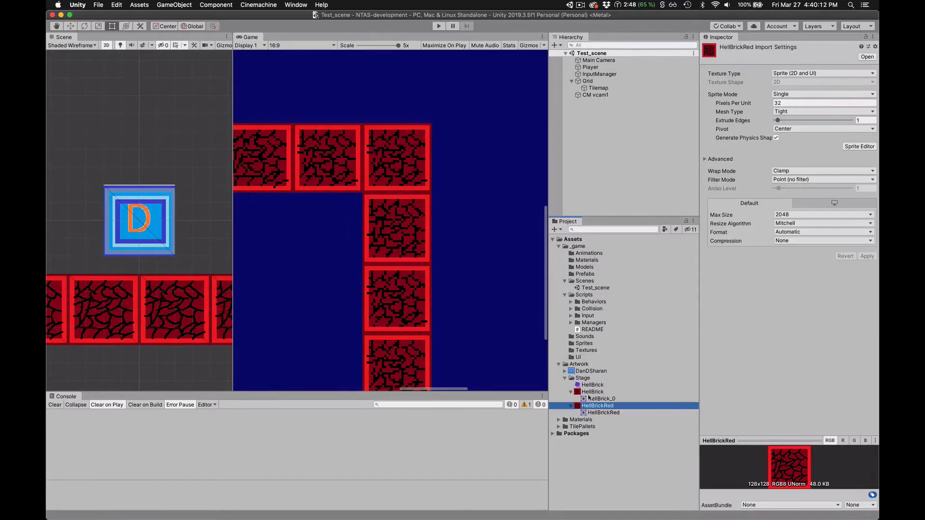
drag(578, 407, 604, 144)
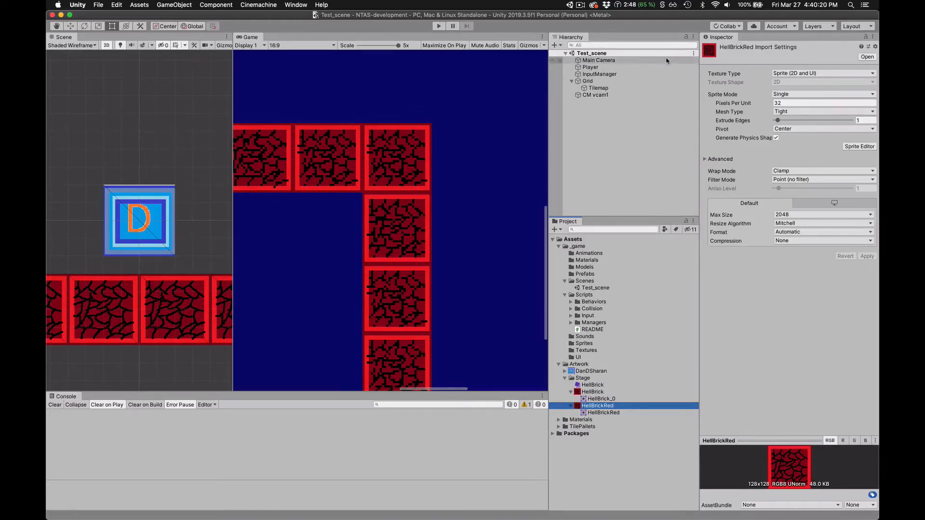
- Create an empty game object in Test_scene and name it HellBrickRedTest
click(554, 45)
click(560, 54)
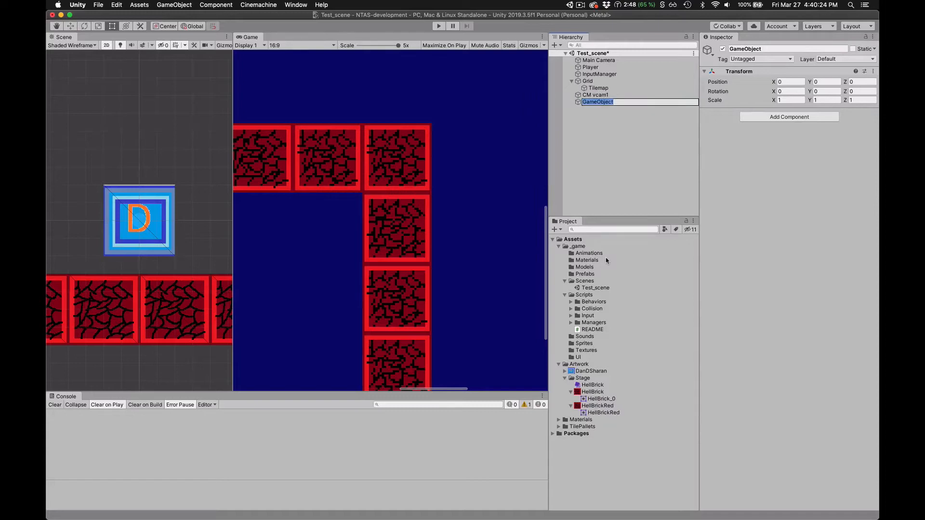
text(HellBrickRedTest)
key(Return)
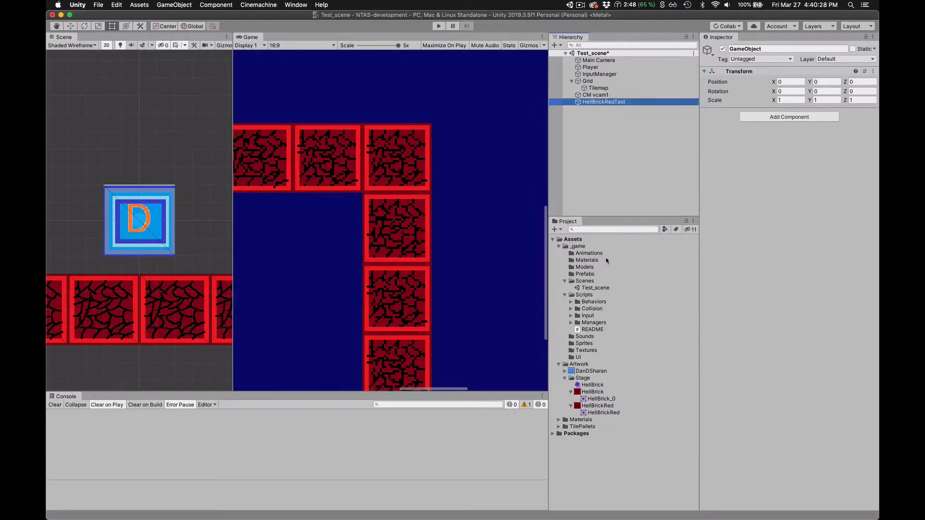
- Add a Sprite Renderer component to HellBrickRedTest and assign the HellBrickRed sprite to it
click(793, 118)
text(spr)
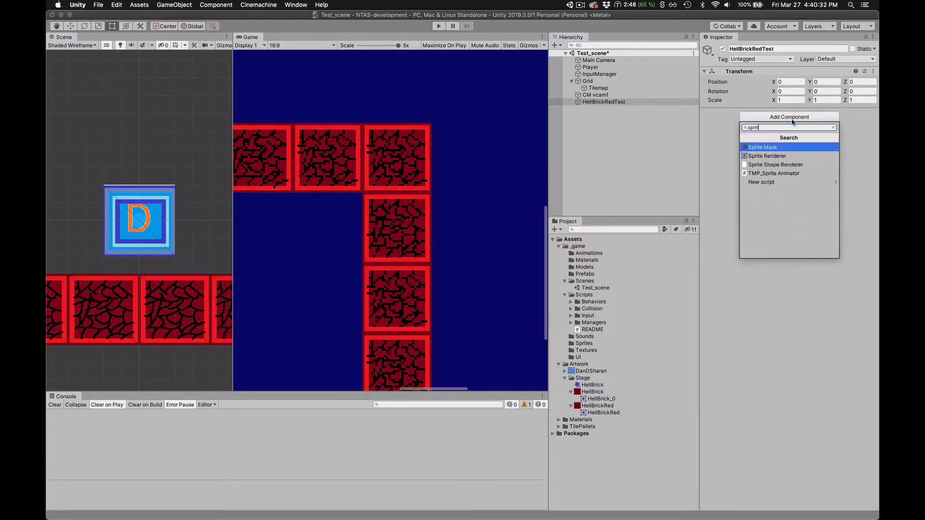
text(it)
key(Return)
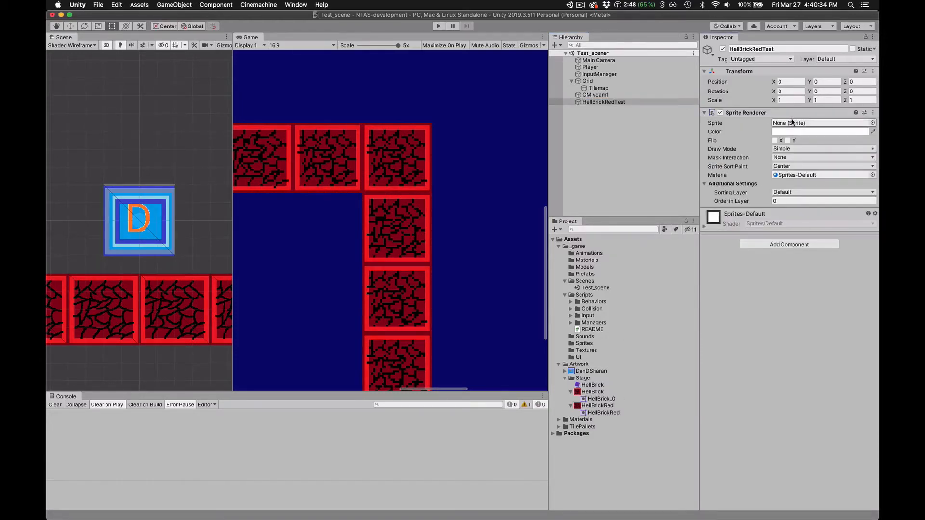
drag(590, 412, 812, 125)
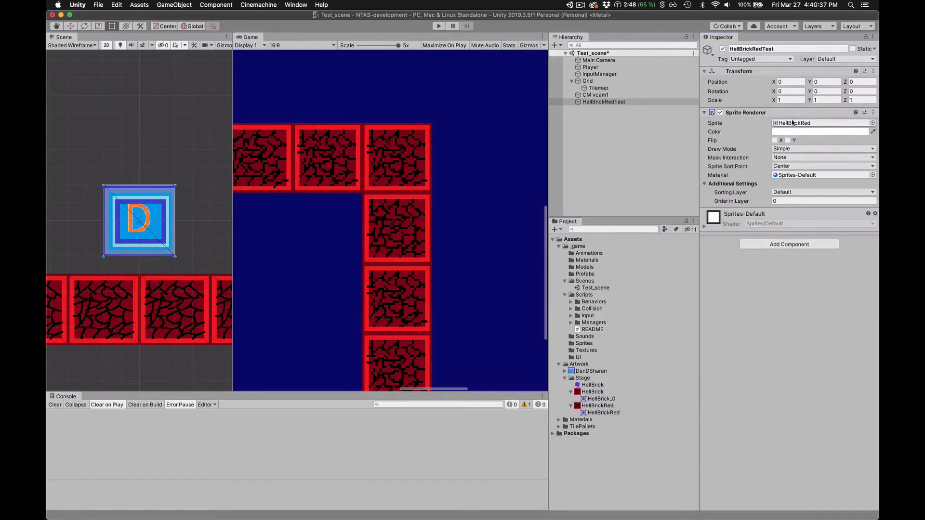
- Move HellBrickRedTest below the blue D block to about X -0.02, Y -7.45, and widen the Scene view to inspect it beside the brick row
click(579, 103)
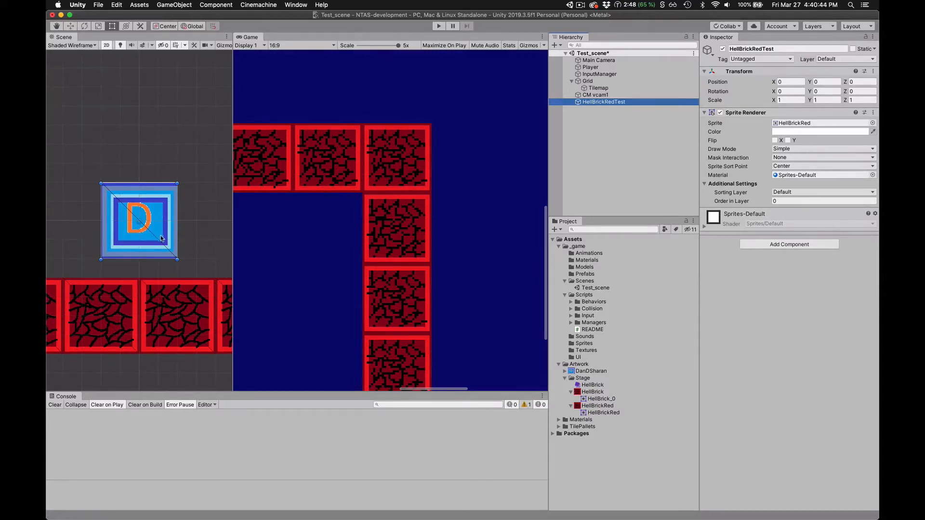
drag(165, 233, 165, 374)
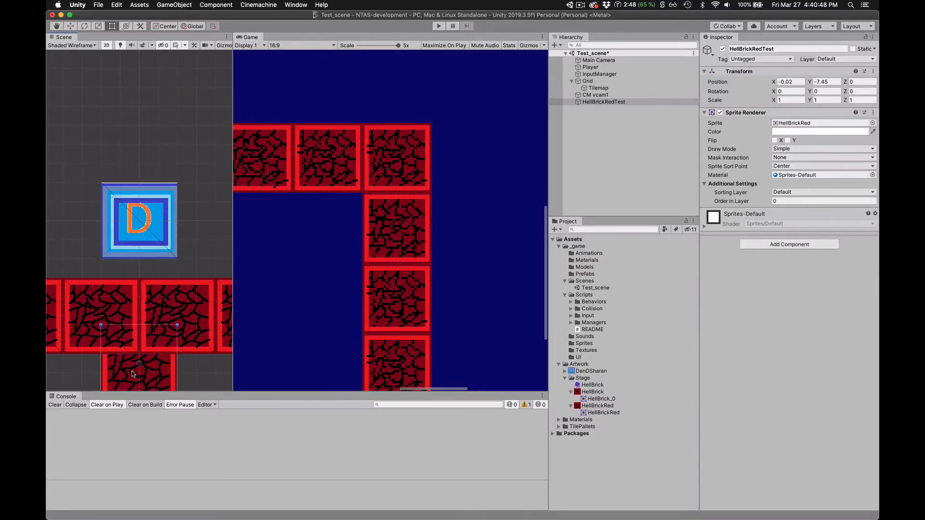
scroll(131, 369, down, 5)
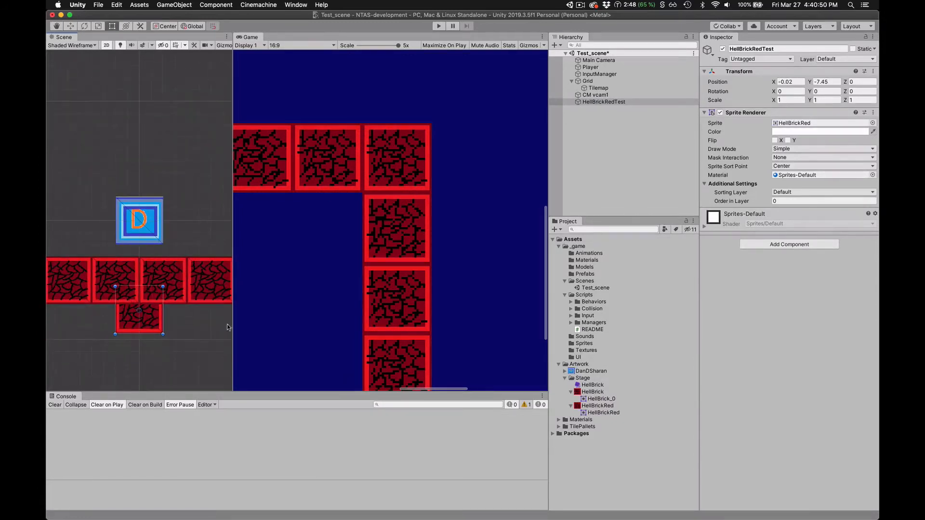
drag(234, 326, 439, 326)
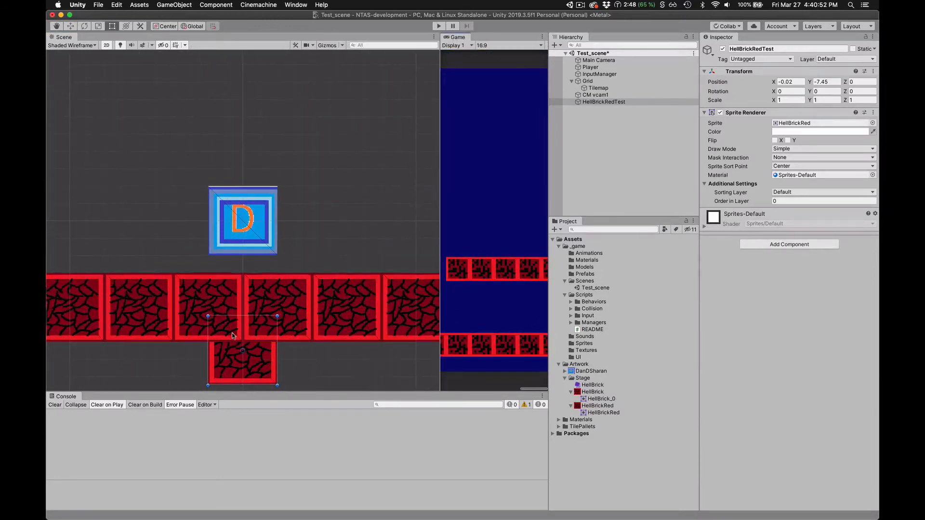
scroll(229, 333, down, 5)
scroll(228, 361, up, 3)
scroll(227, 362, up, 2)
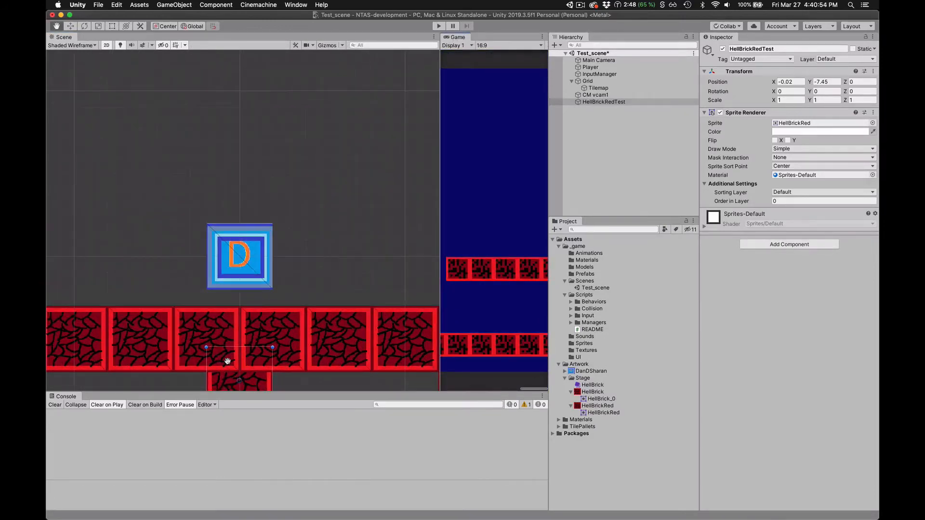
- Move HellBrickRedTest beneath the brick row to about X -1.99, Y -9.97 and compare its edges with the bricks above
drag(227, 360, 213, 295)
scroll(240, 196, up, 5)
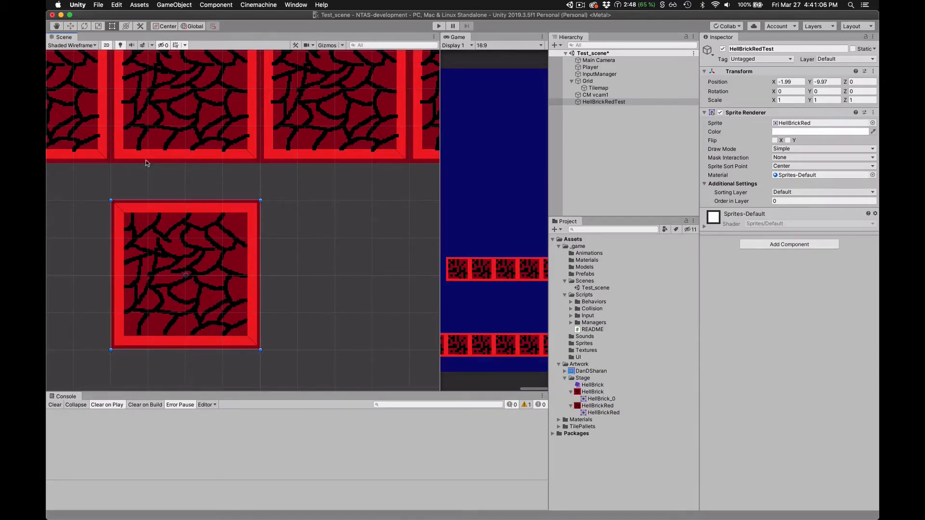
click(284, 184)
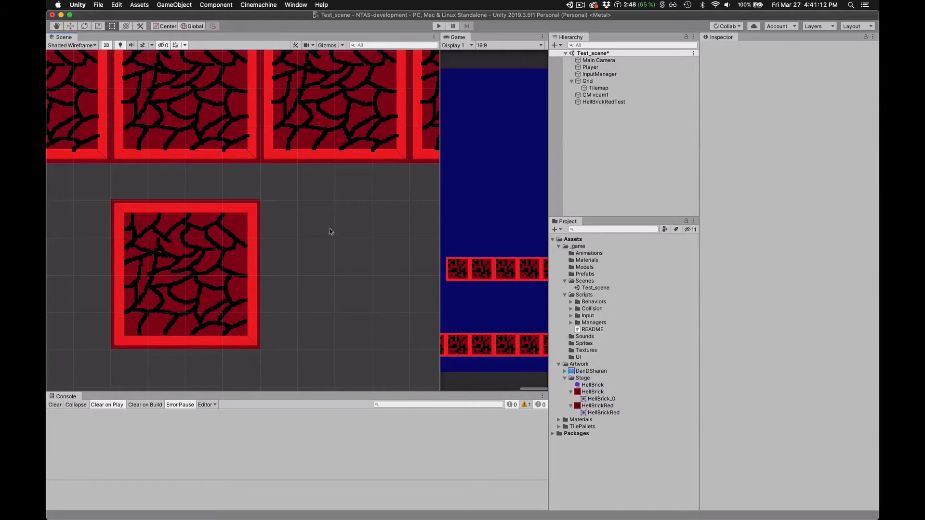
click(203, 254)
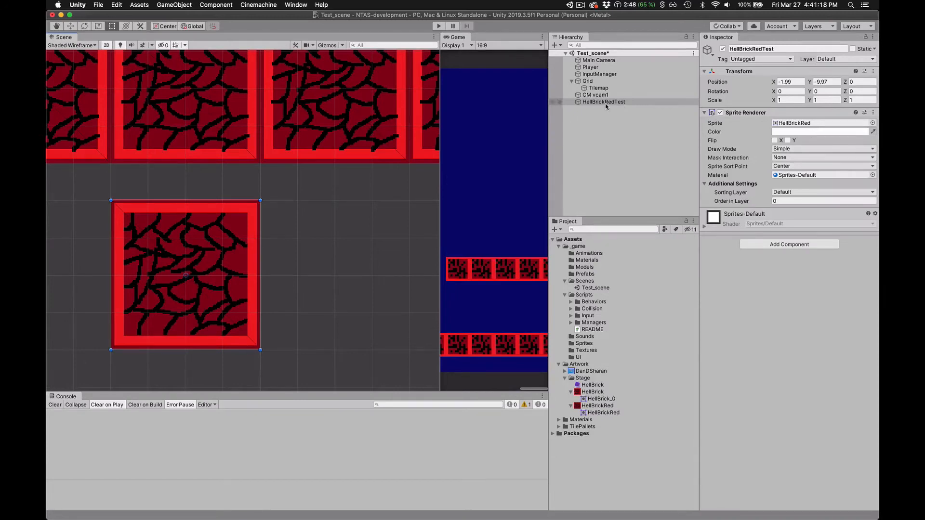
- Switch to HellBrickRed.psd in Photoshop
key(super+Tab)
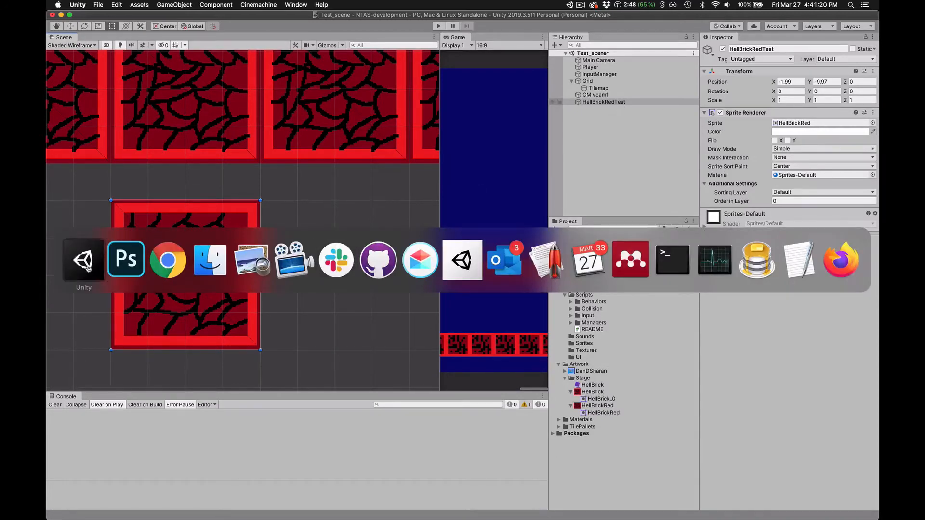
click(124, 260)
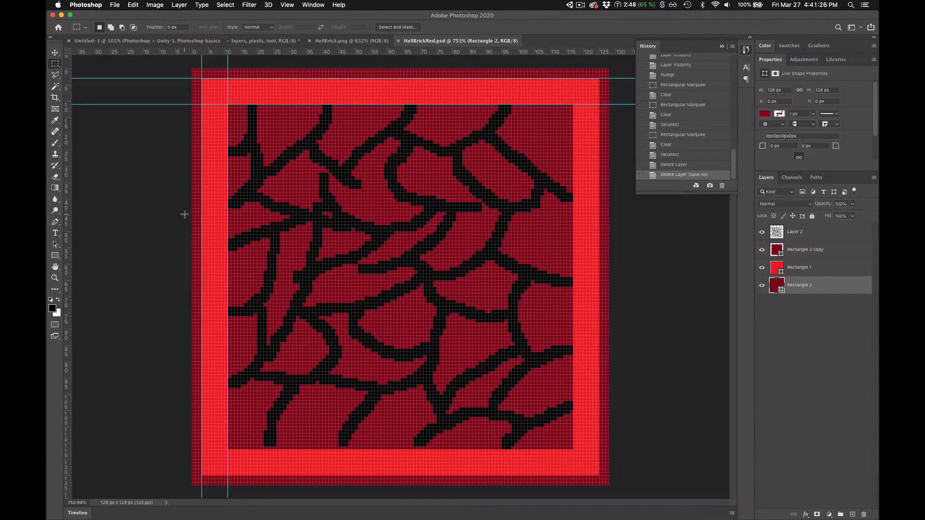
click(115, 5)
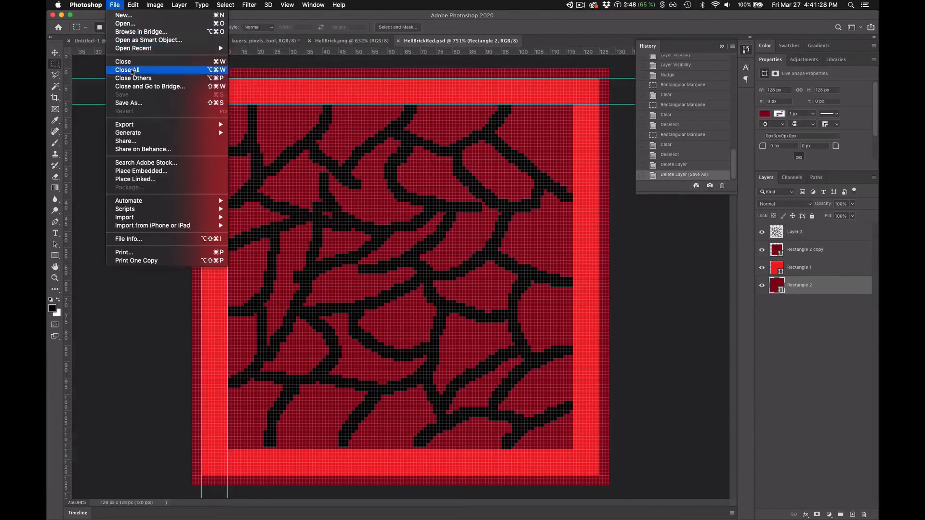
click(137, 107)
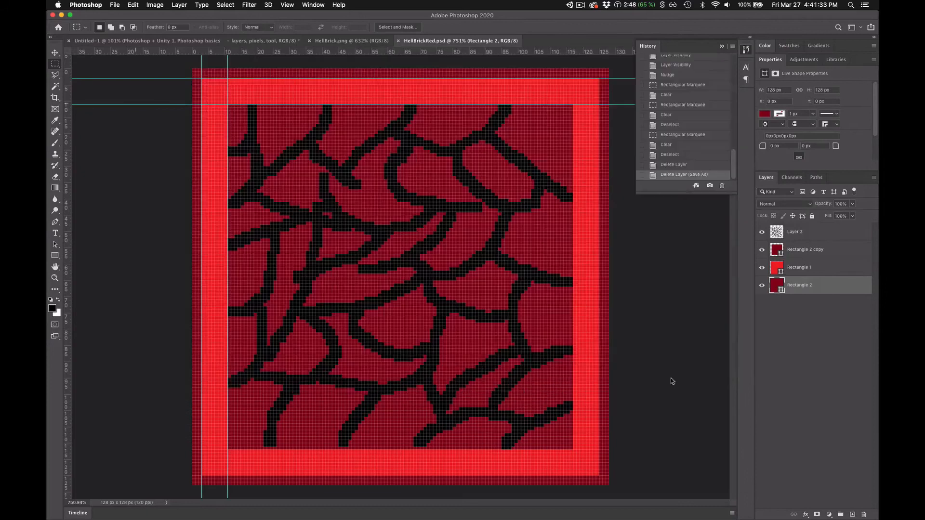
click(664, 382)
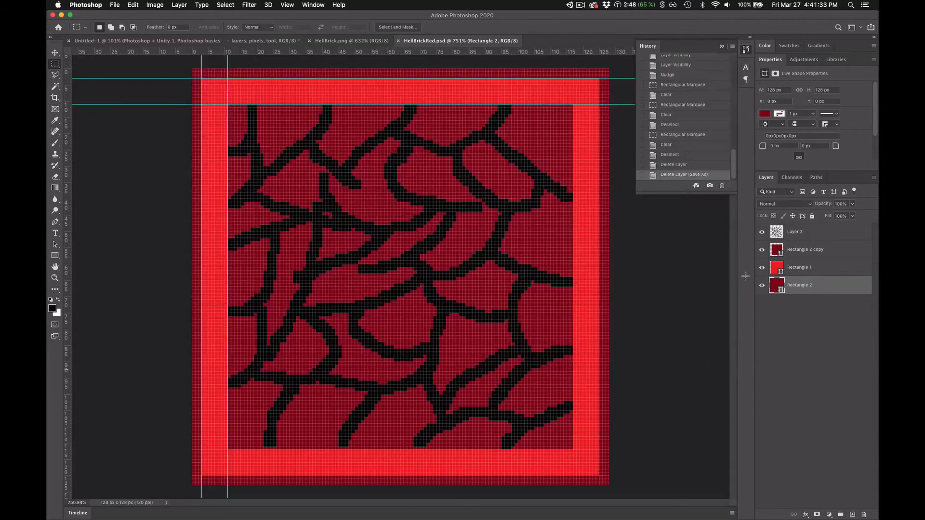
- Recolor the Rectangle 1 border of HellBrickRed.psd from bright red to orange
click(775, 251)
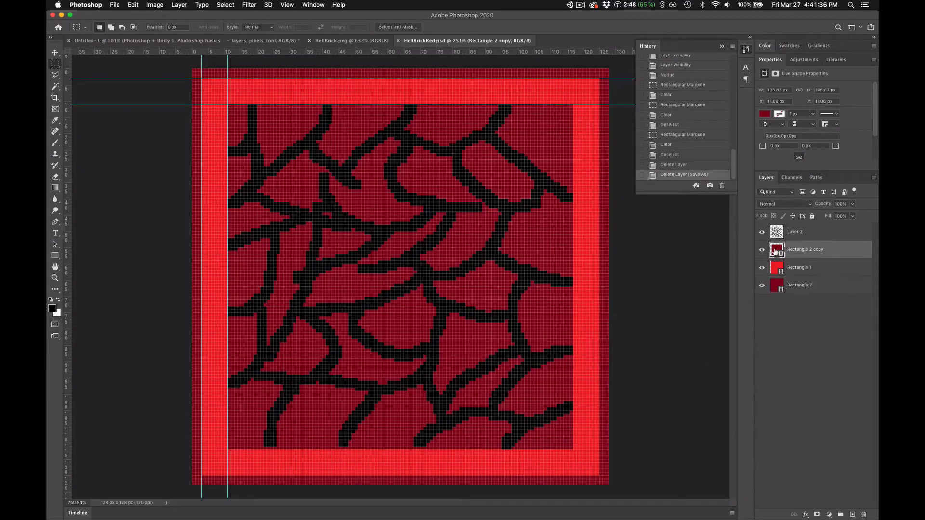
click(775, 270)
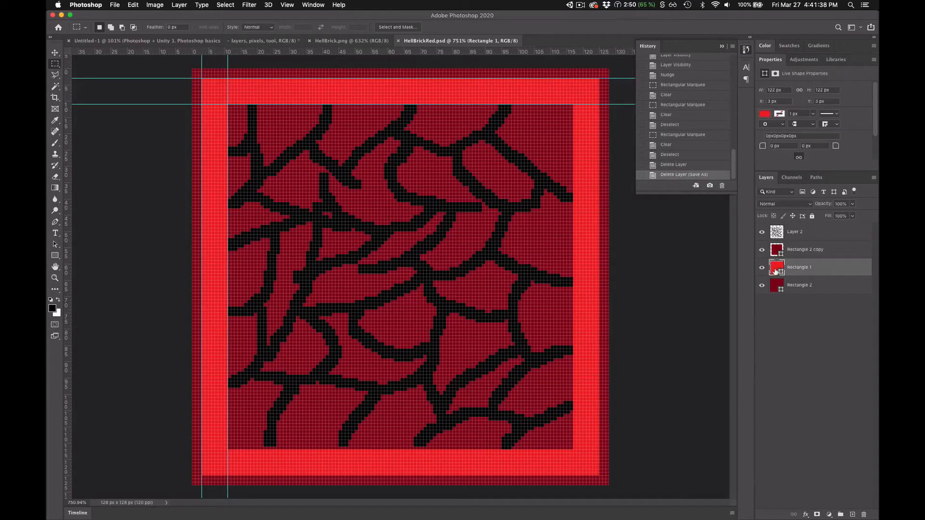
double_click(776, 270)
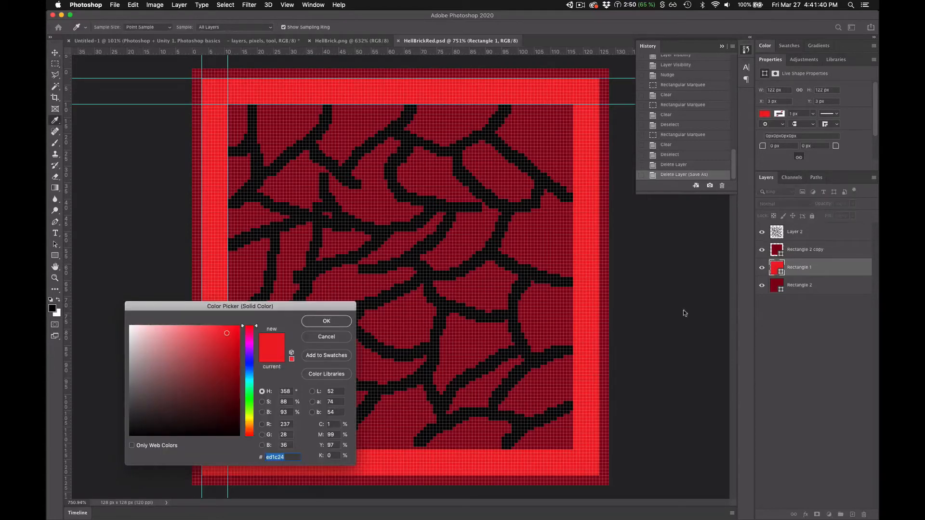
mouse_move(250, 344)
mouse_down()
mouse_move(253, 378)
mouse_move(255, 355)
mouse_up()
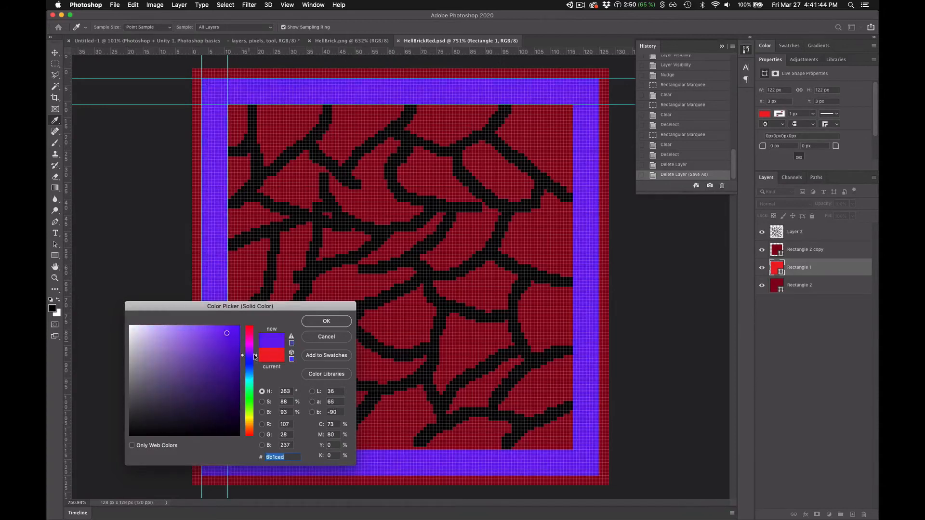
click(297, 135)
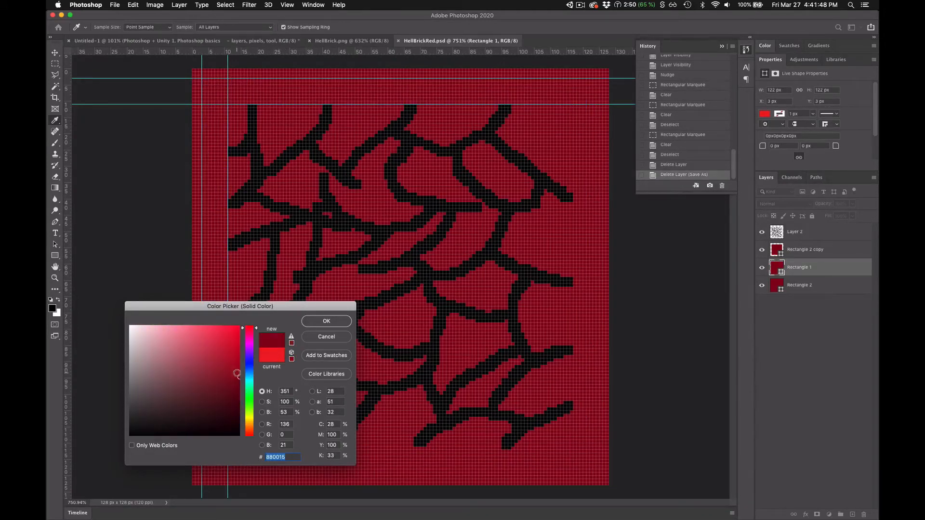
drag(237, 373, 233, 354)
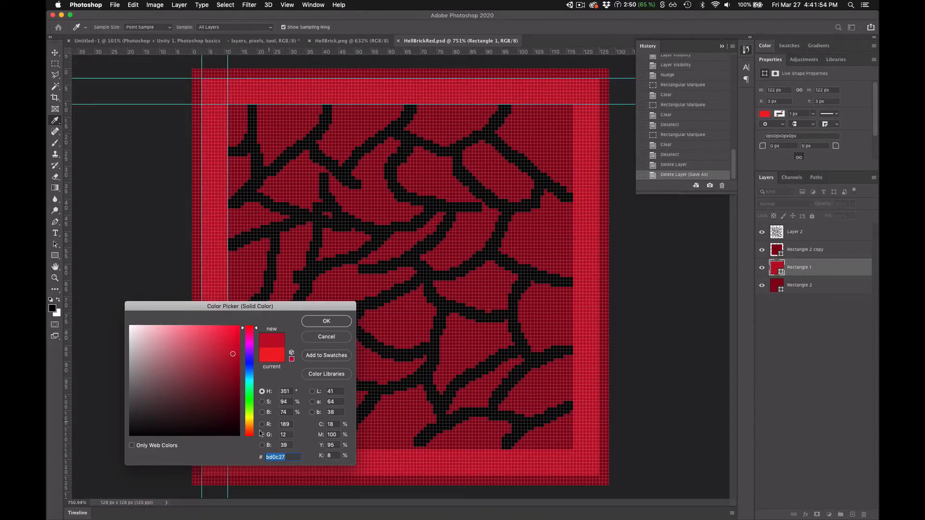
mouse_move(249, 419)
mouse_down()
mouse_move(251, 398)
mouse_move(250, 435)
mouse_up()
click(234, 393)
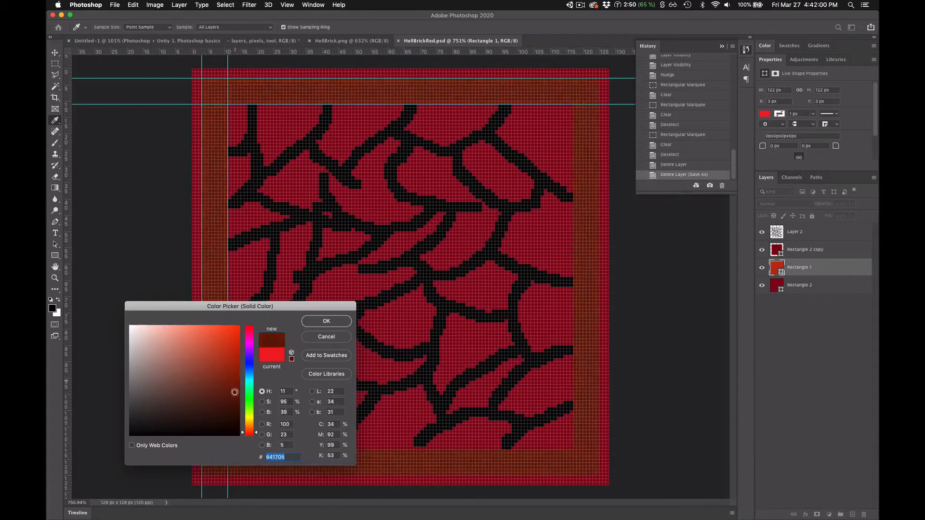
mouse_move(233, 379)
mouse_down()
mouse_move(224, 345)
mouse_move(237, 334)
mouse_move(233, 359)
mouse_up()
click(314, 326)
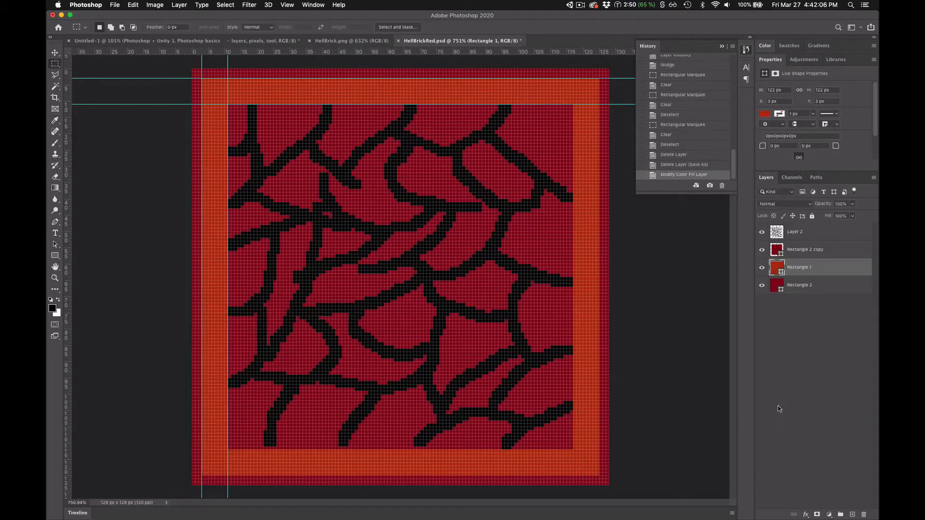
- Undo the border recolor and the background layer deletion, and redo both
key(super+z)
key(super+z)
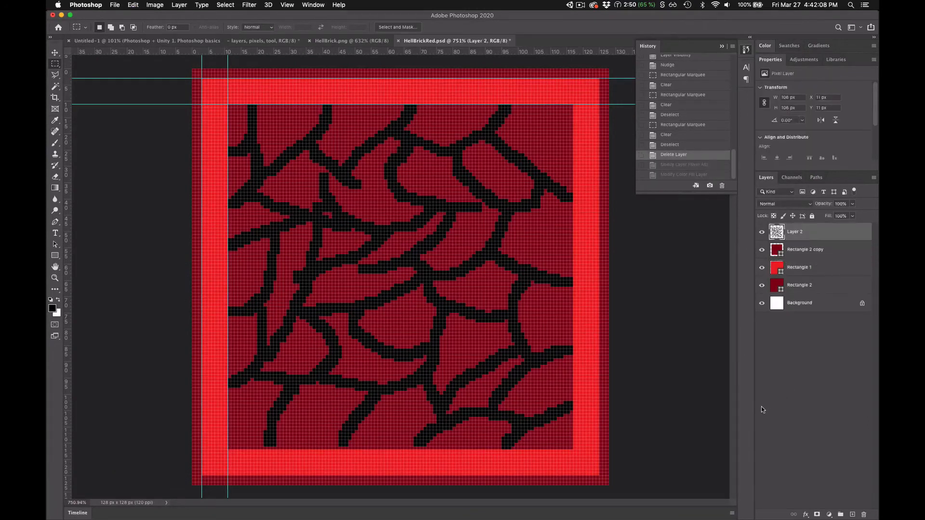
key(super+shift+z)
key(super+shift+z)
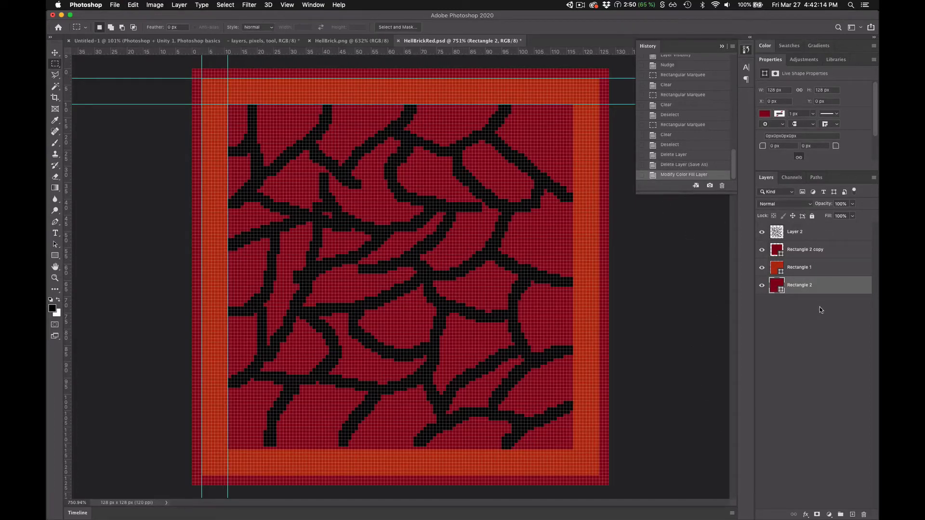
- Save HellBrickRed.psd with the orange border and switch to Unity to check the sprite in Test_scene
key(super+s)
key(super+Tab)
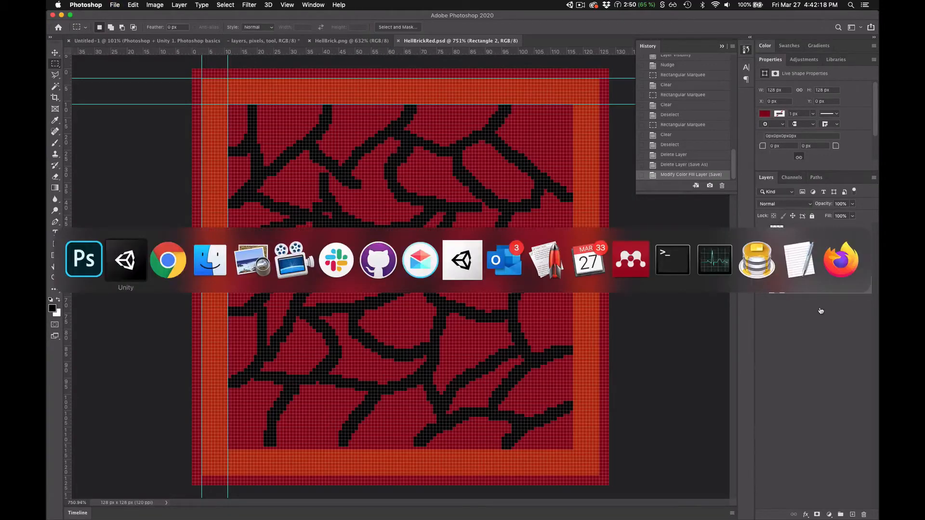
click(124, 272)
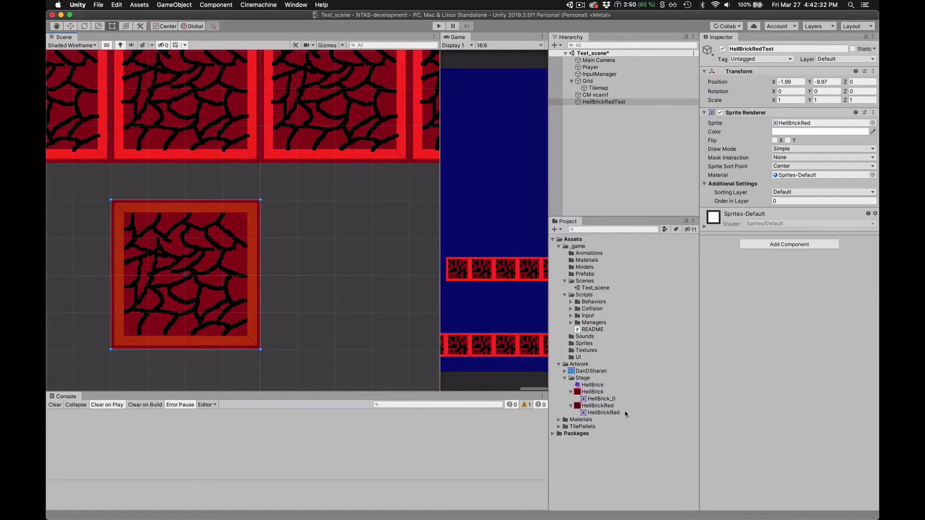
- Undo the orange border recolor in Photoshop, save HellBrickRed.psd, and return to Unity to check the sprite
key(super+Tab)
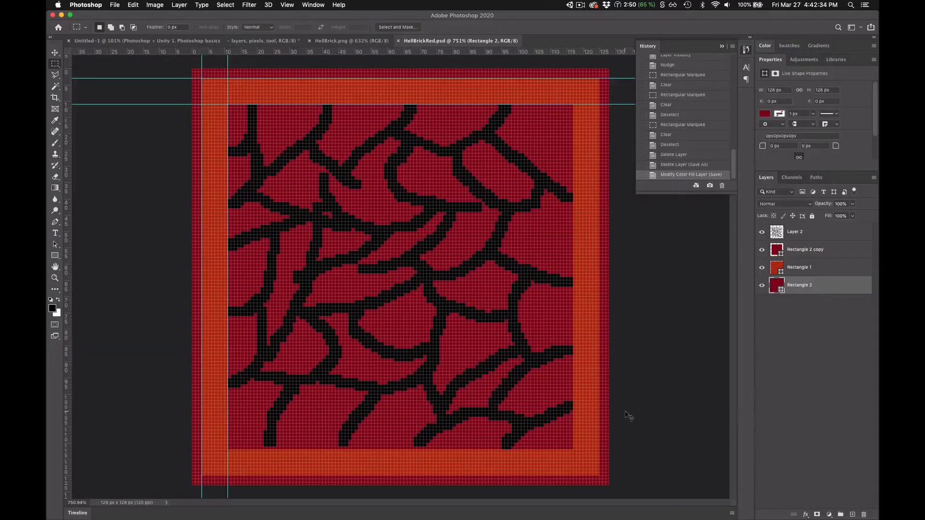
key(super+z)
key(super+s)
key(super+Tab)
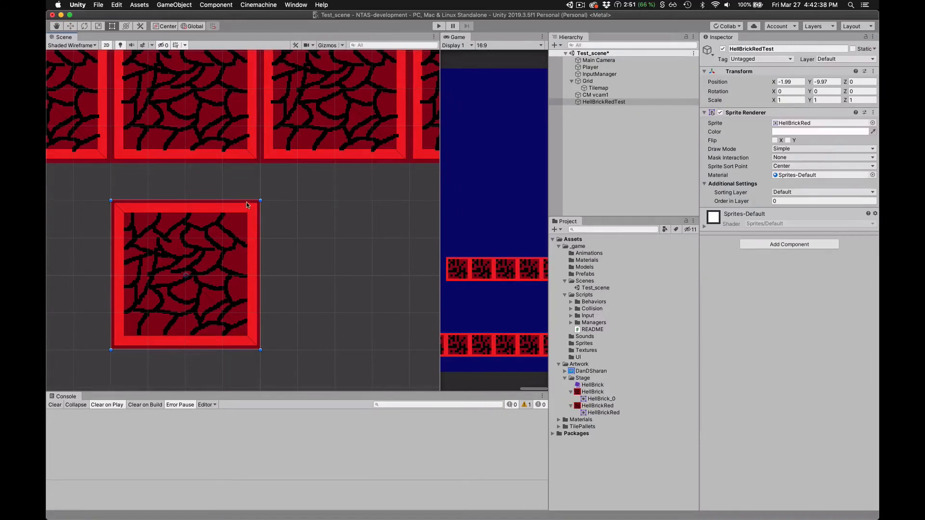
- Switch to Photoshop and save a copy of the red brick in the Stage folder as HellBrickBlue.psd
key(super+Tab)
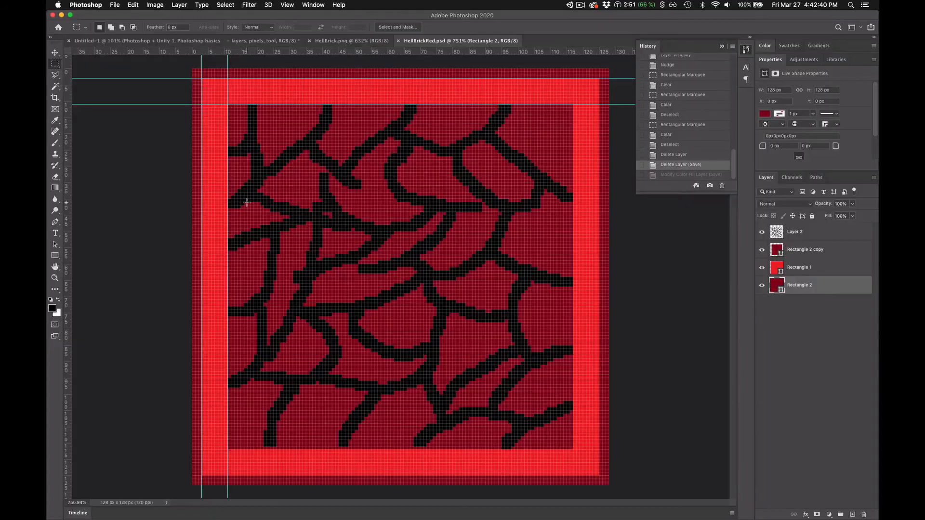
click(118, 5)
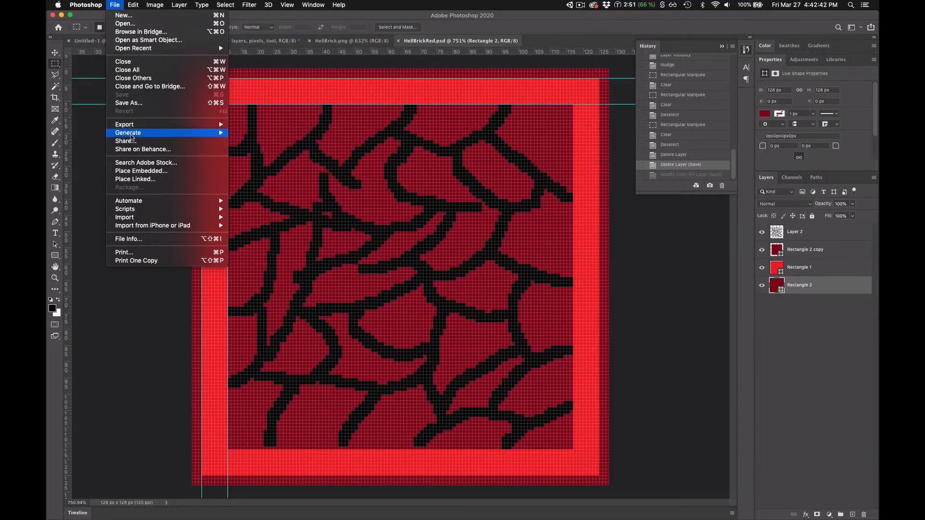
click(151, 103)
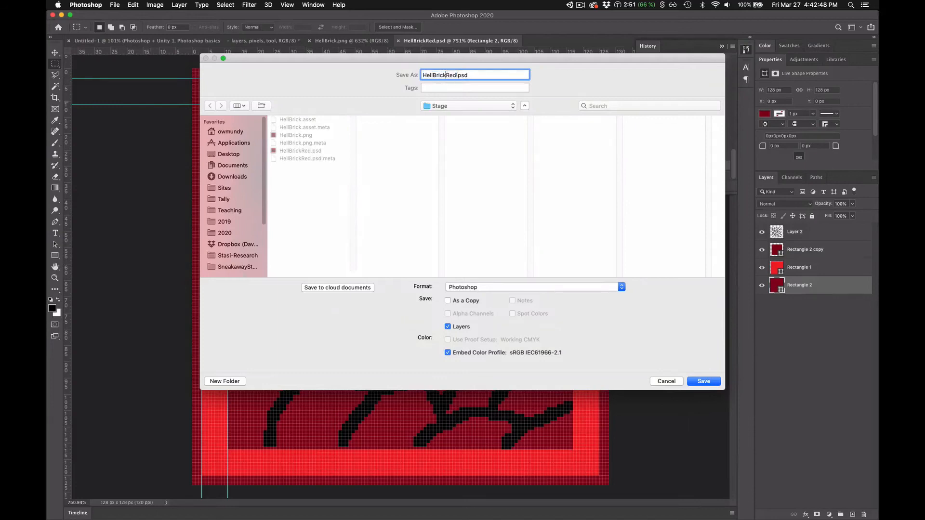
drag(456, 75, 446, 75)
key(Return)
key(Return)
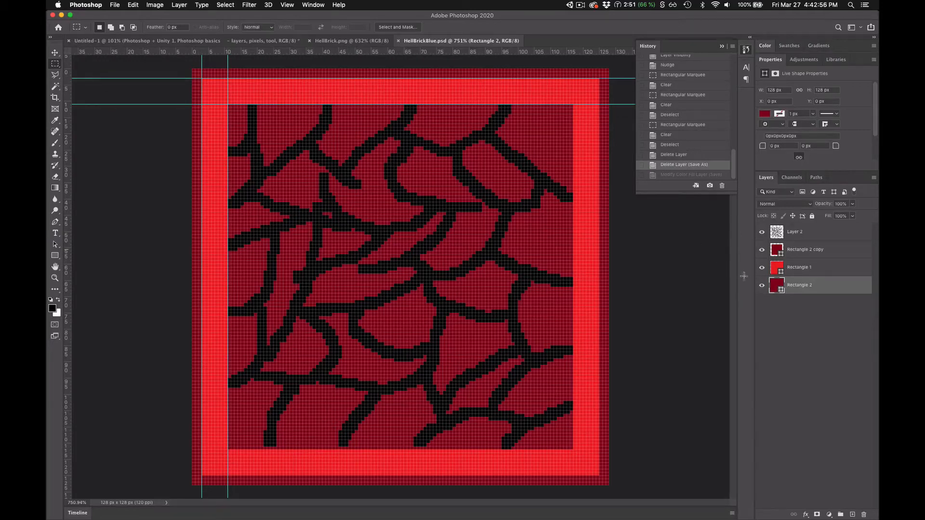
- Set the Rectangle 2 outer edge's fill to dark blue #002388
double_click(777, 287)
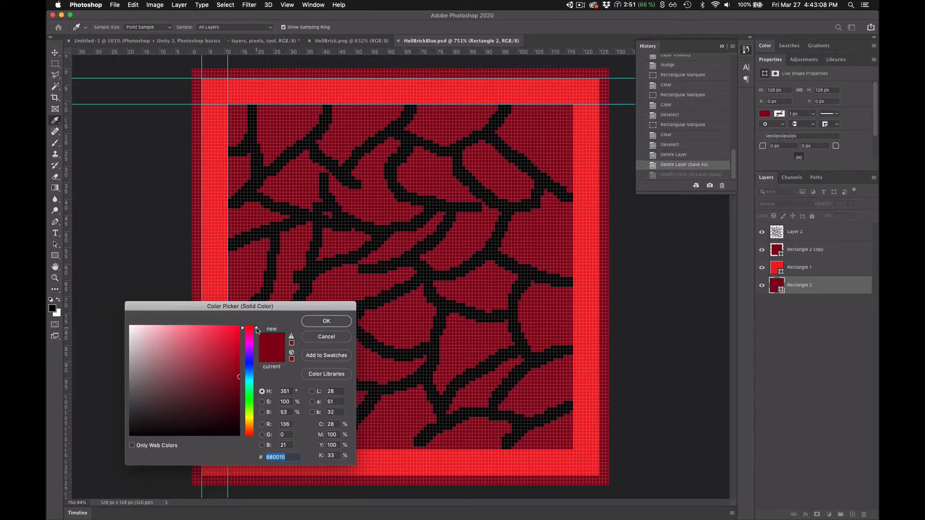
drag(256, 328, 256, 368)
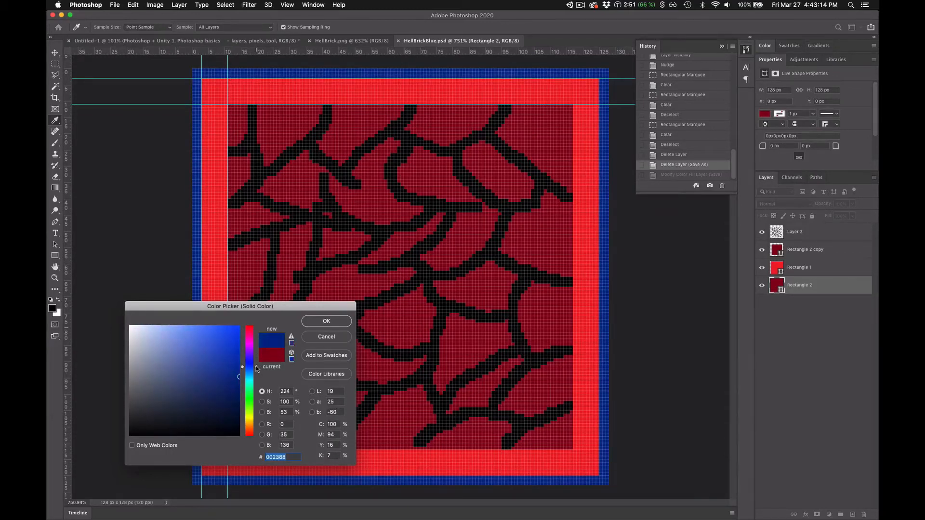
click(314, 322)
key(m)
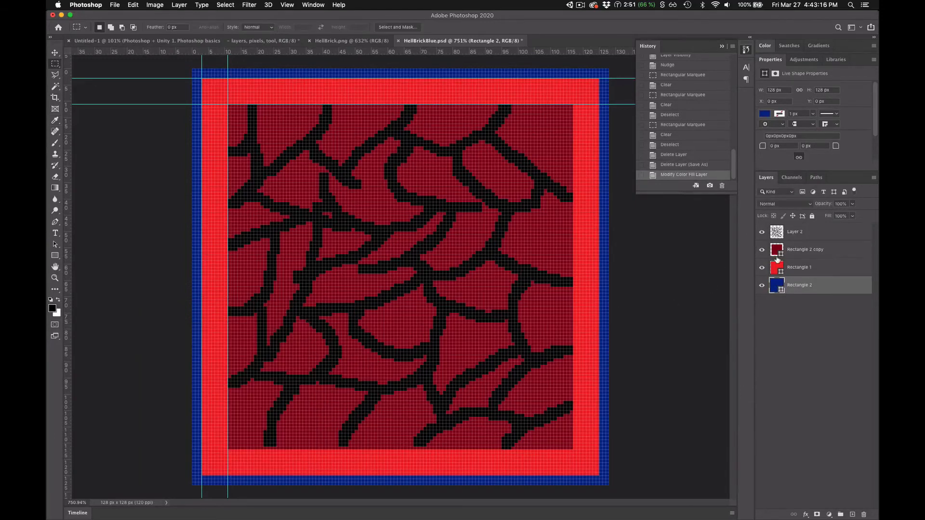
- Fill the inner Rectangle 2 copy with the dark blue #002388 sampled from the outer edge
double_click(775, 249)
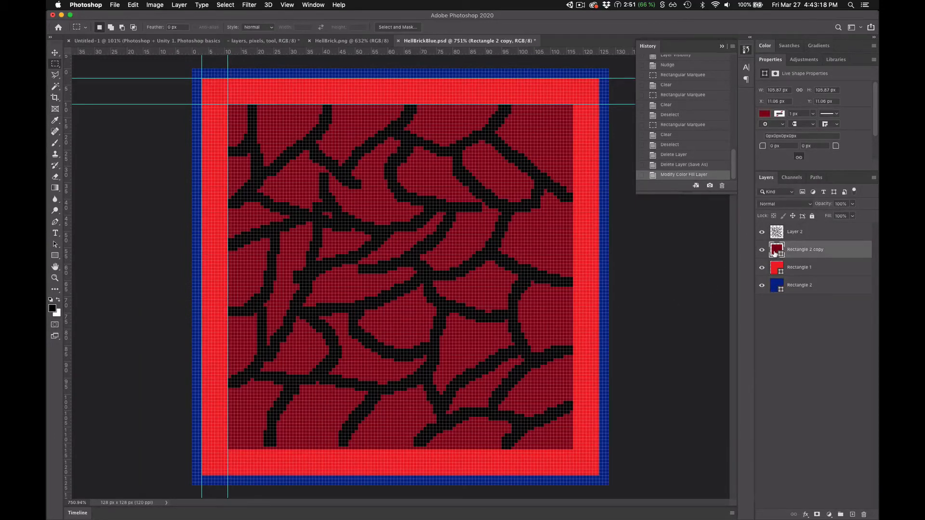
click(605, 166)
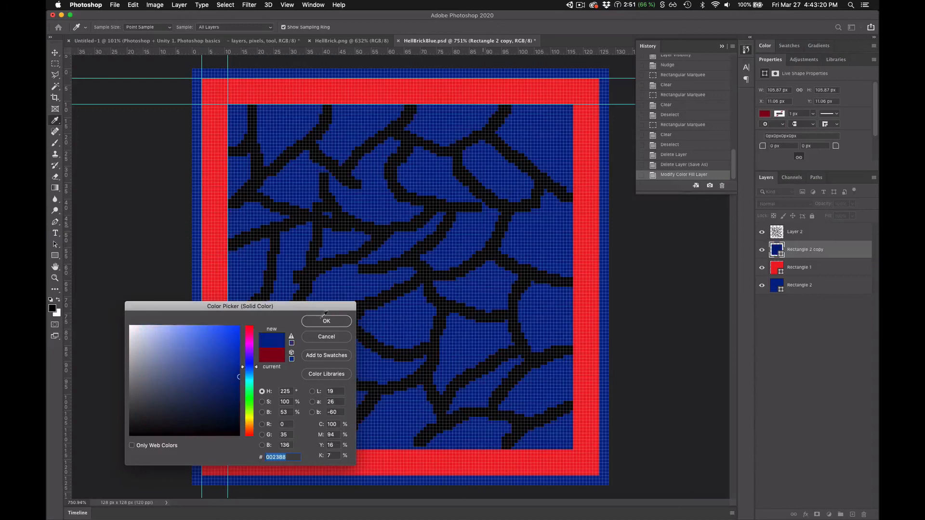
click(319, 322)
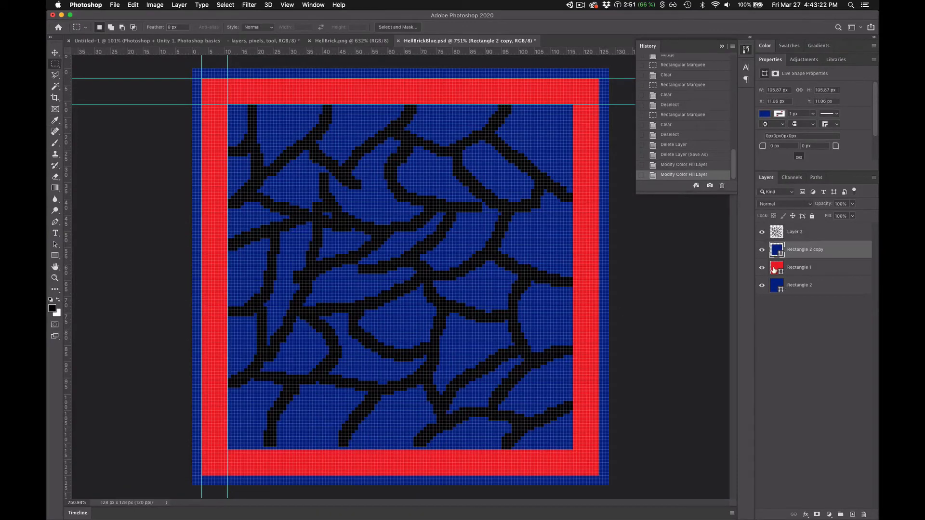
- Set the Rectangle 1 border's fill to bright blue #1c70ed
double_click(775, 268)
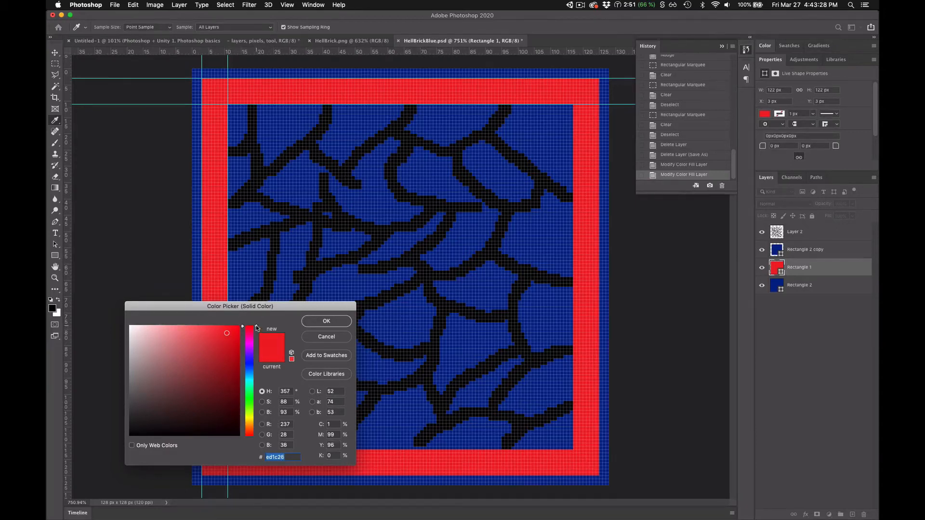
drag(257, 328, 258, 371)
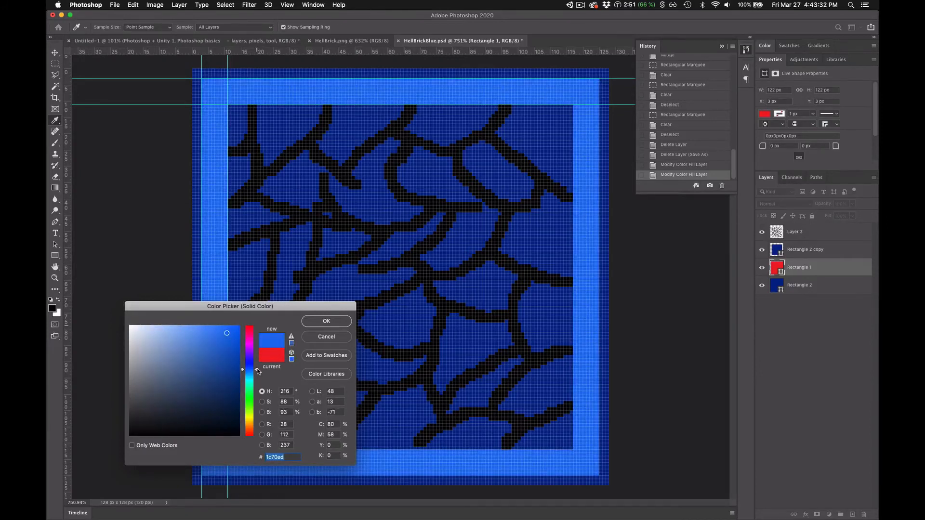
click(329, 322)
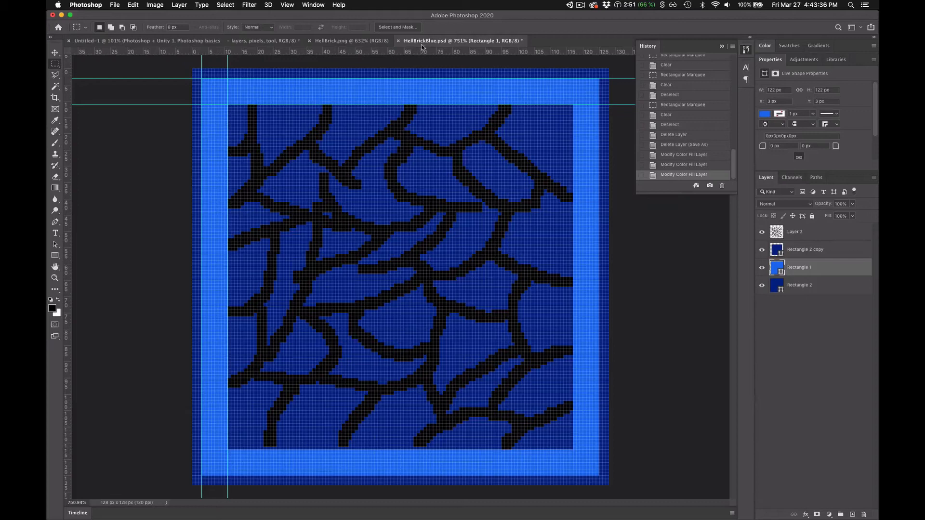
- Save HellBrickBlue.psd, switch to Unity and select the HellBrickBlue texture in the Stage folder
key(super+s)
key(super+Tab)
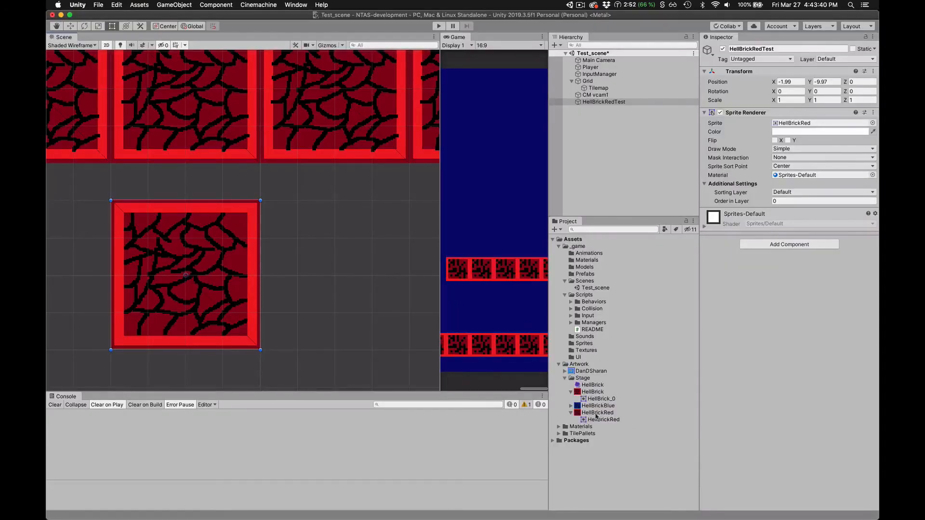
click(571, 405)
click(596, 407)
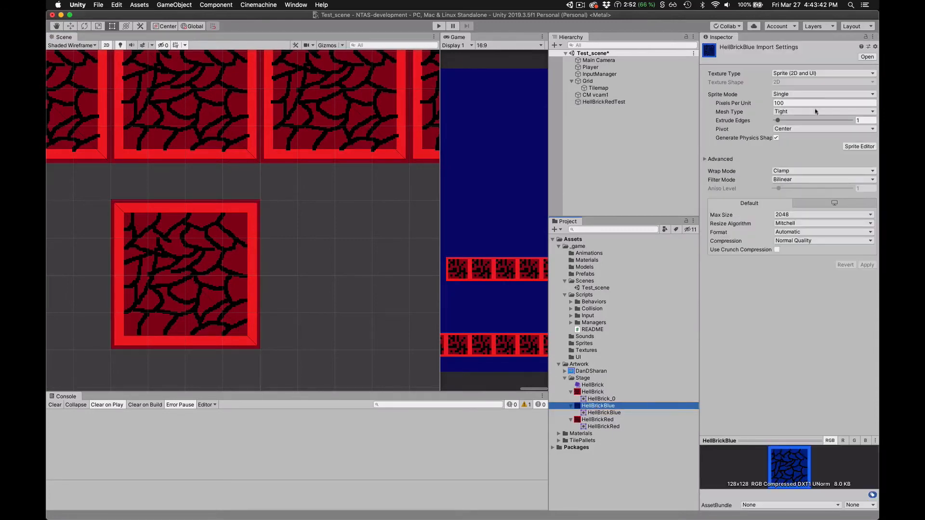
- Set HellBrickBlue's Pixels Per Unit to 32, Filter Mode to Point (no filter) and Compression to None, and apply the import settings
click(768, 105)
text(32)
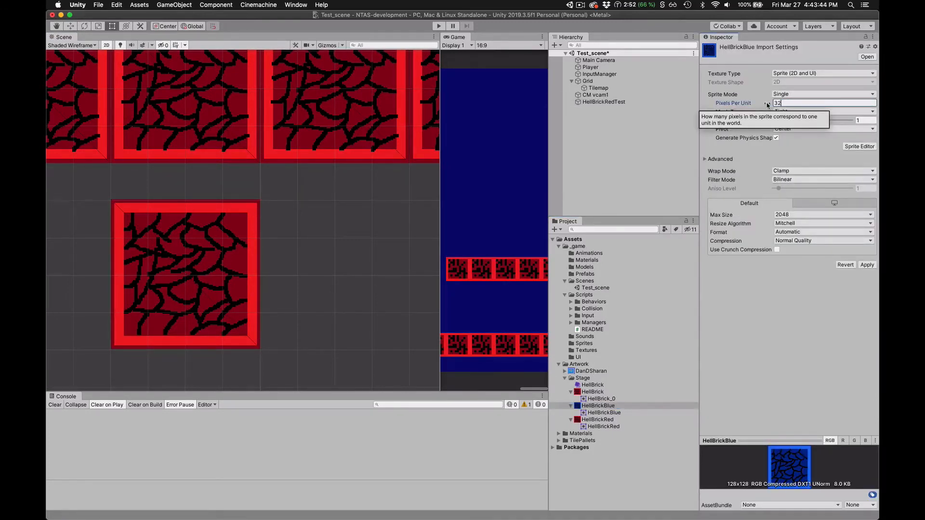
click(802, 180)
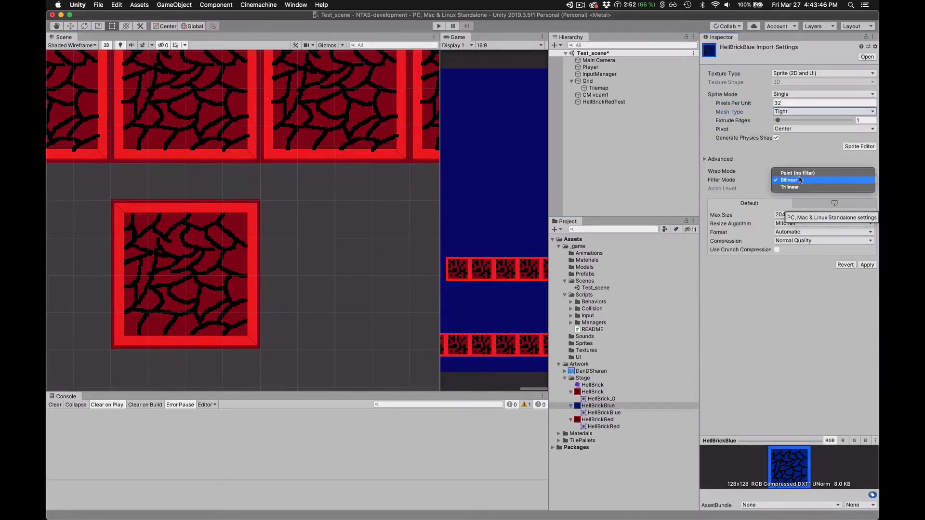
click(797, 172)
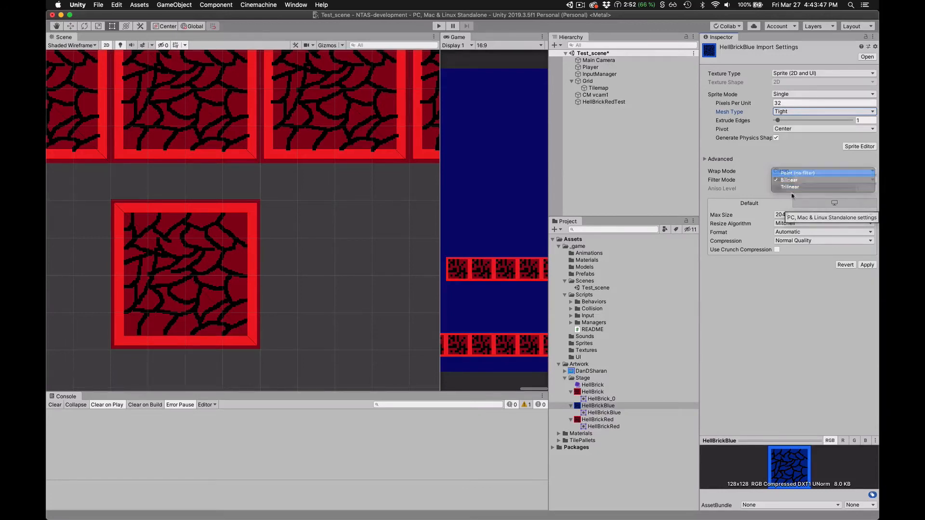
click(796, 241)
click(798, 227)
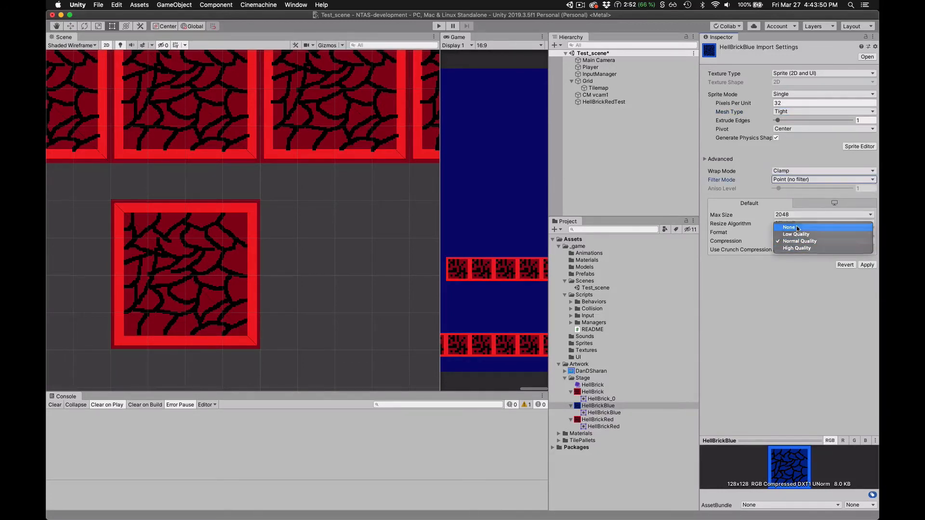
click(866, 256)
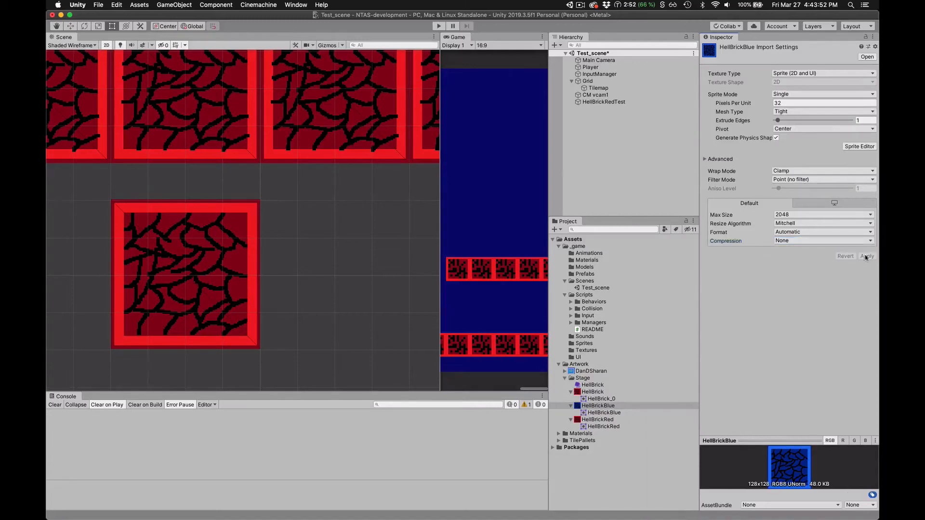
- Duplicate the HellBrickRedTest object and rename the copy HellBrickBlueTest
click(610, 101)
right_click(609, 101)
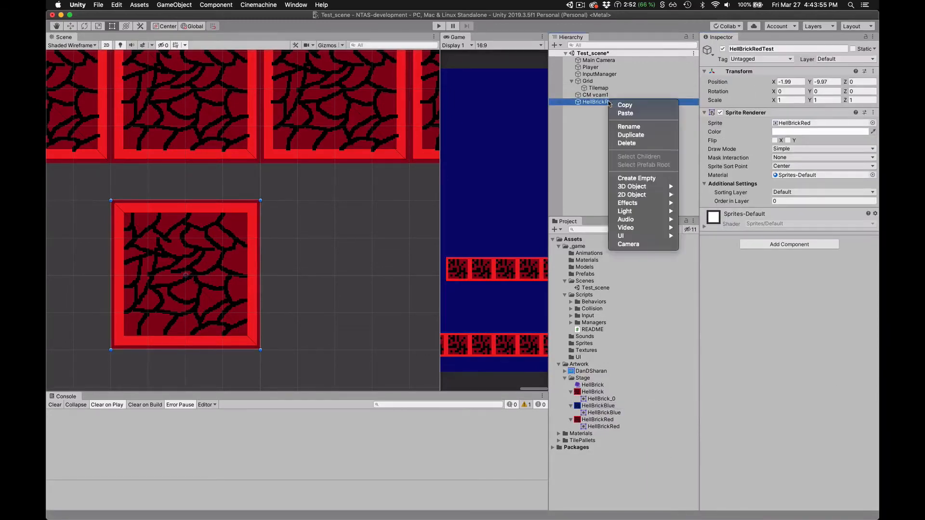
click(636, 135)
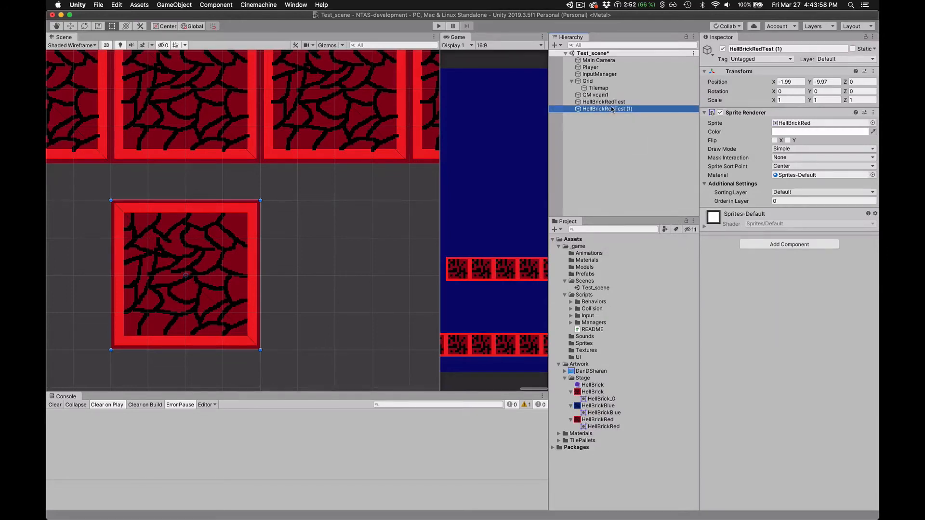
double_click(612, 110)
click(608, 109)
click(605, 109)
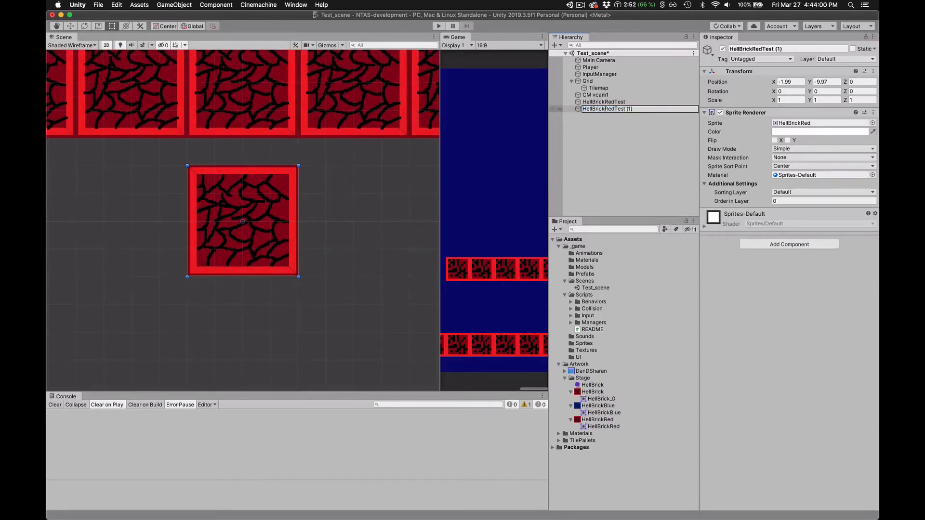
drag(605, 109, 683, 111)
text(BlueTest)
key(Return)
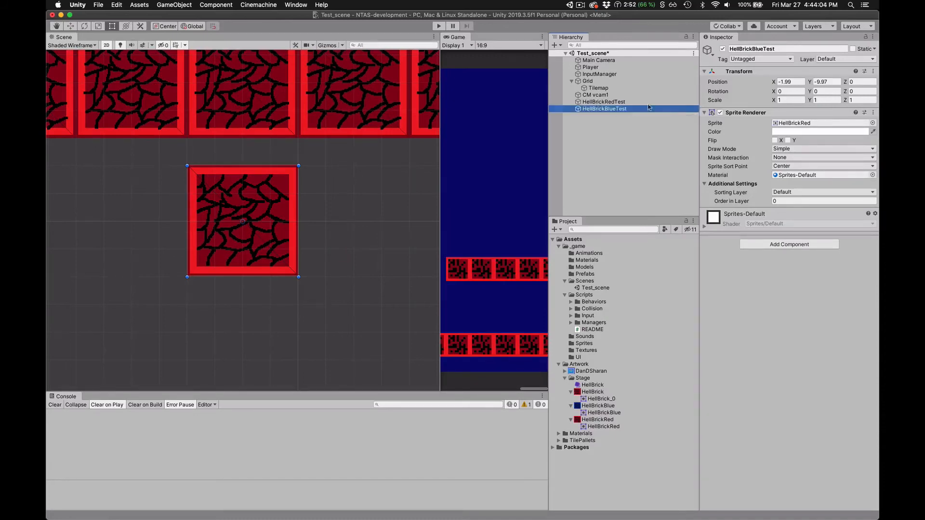
- Assign the HellBrickBlue sprite to HellBrickBlueTest and move it beside the red test brick's right edge, at about X 1.99
drag(581, 413, 798, 127)
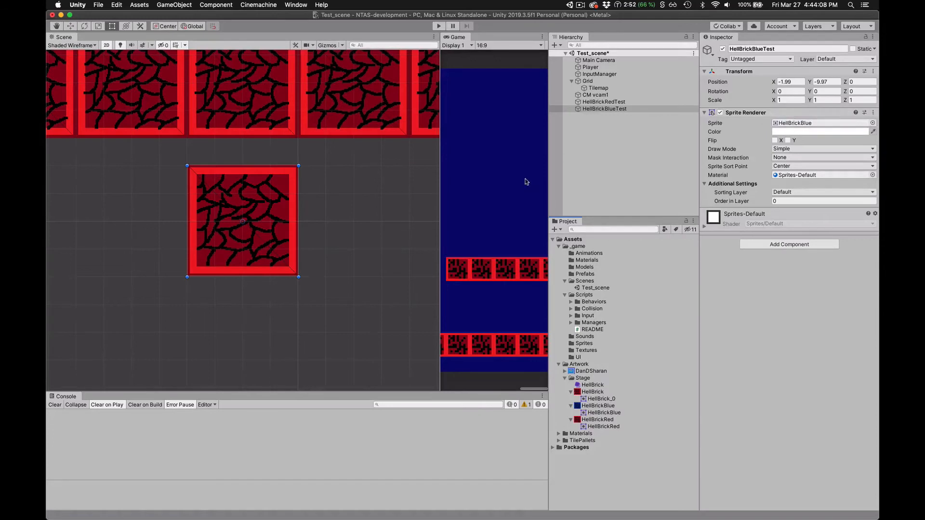
drag(270, 233, 388, 233)
click(364, 322)
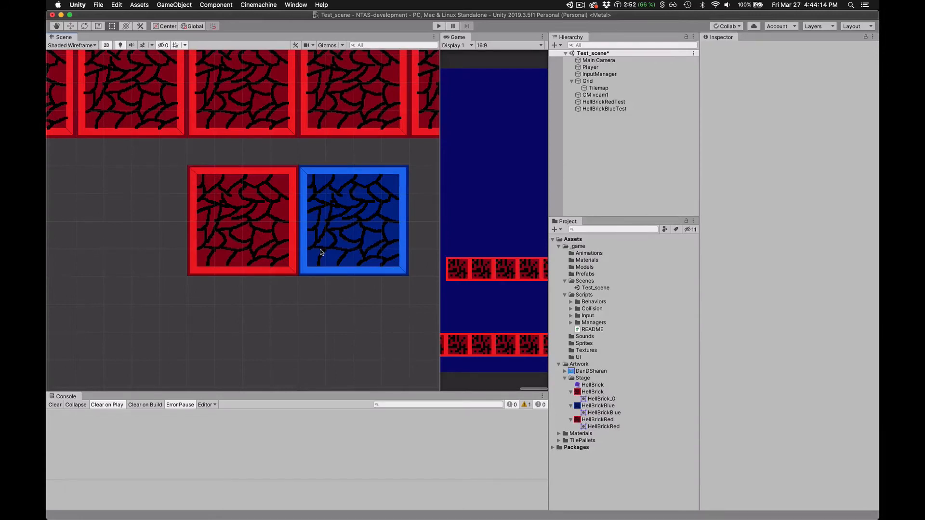
- Duplicate the red and blue test bricks together and place the copies directly beneath the originals, at about Y -13.99
click(250, 204)
shift+click(326, 191)
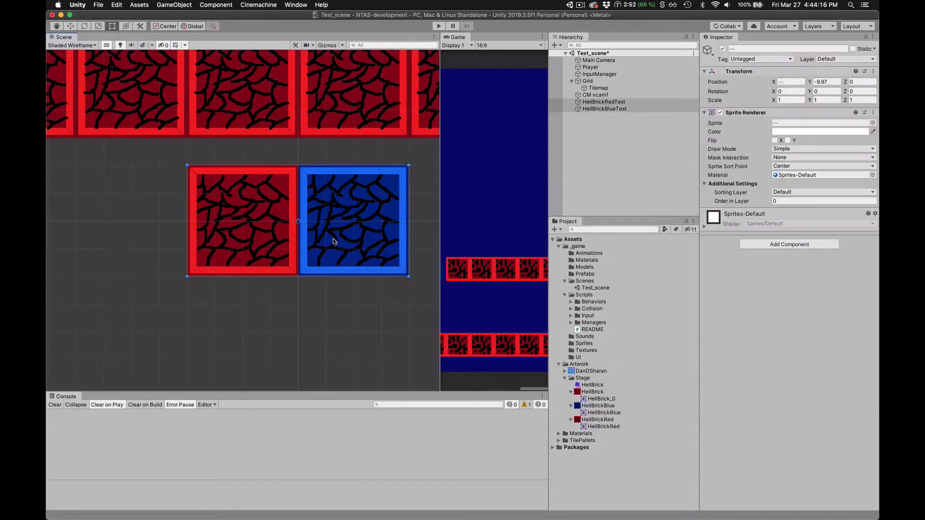
drag(334, 164, 323, 287)
mouse_move(292, 165)
mouse_down()
mouse_move(292, 189)
mouse_move(301, 173)
mouse_up()
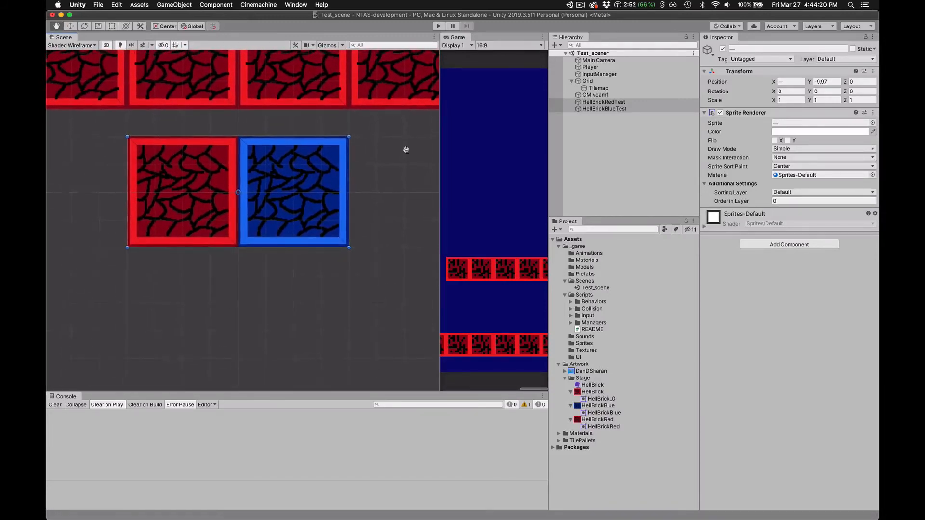
click(592, 103)
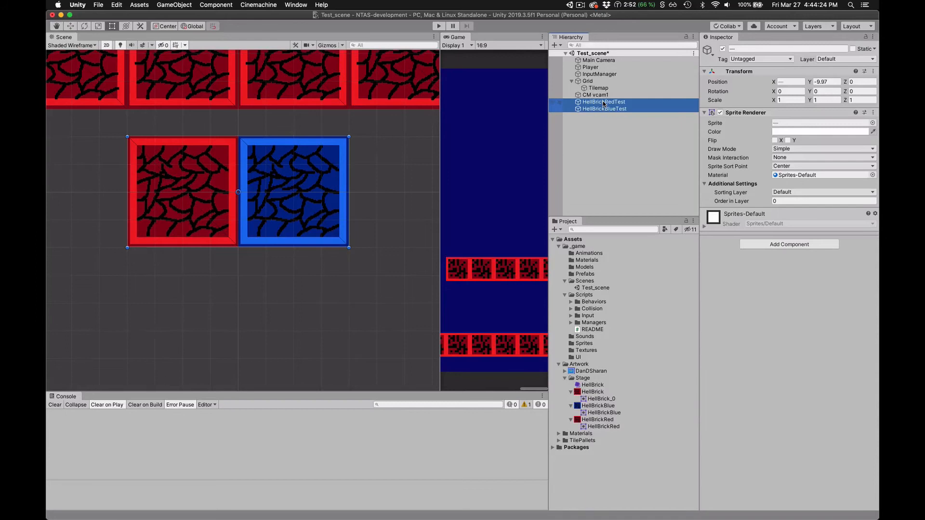
key(super+d)
drag(289, 157, 286, 270)
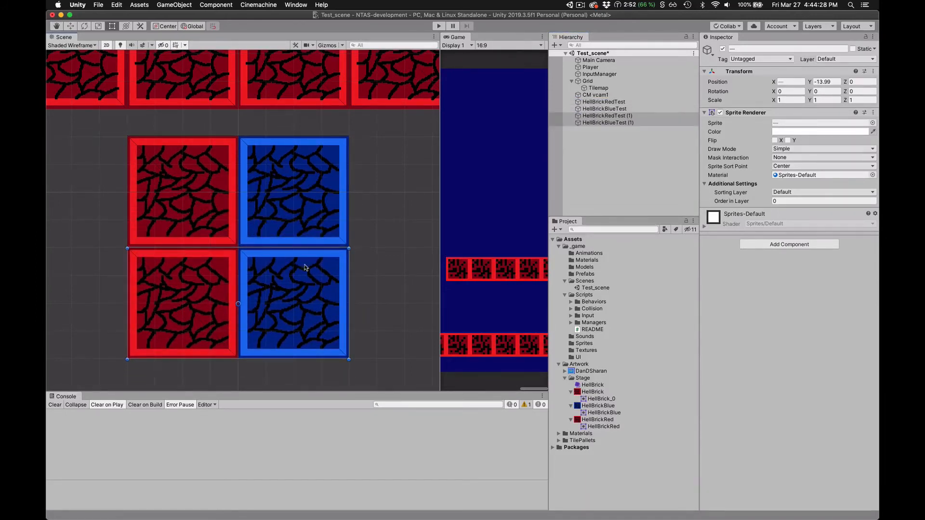
- Set the Y position of the two duplicated test bricks to -14
click(360, 265)
drag(259, 264, 219, 258)
scroll(130, 257, up, 1)
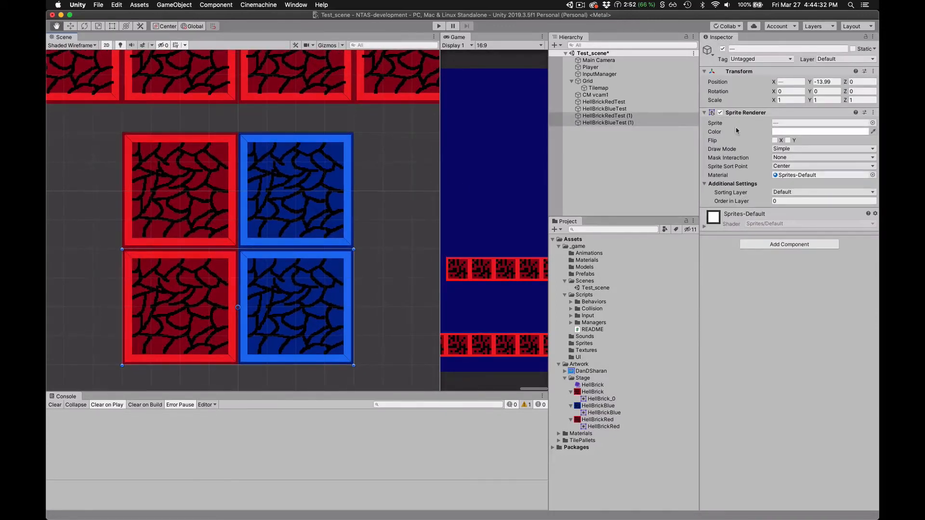
key(t)
click(816, 83)
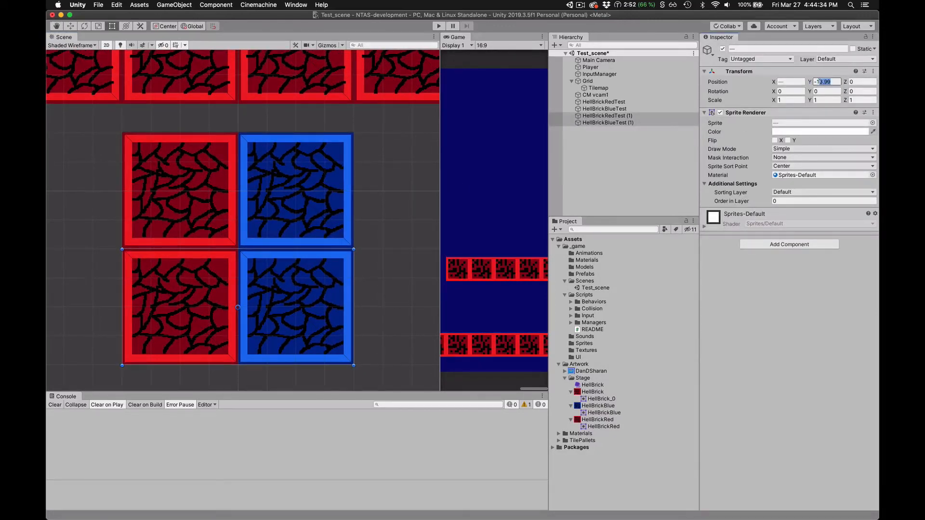
text(-14)
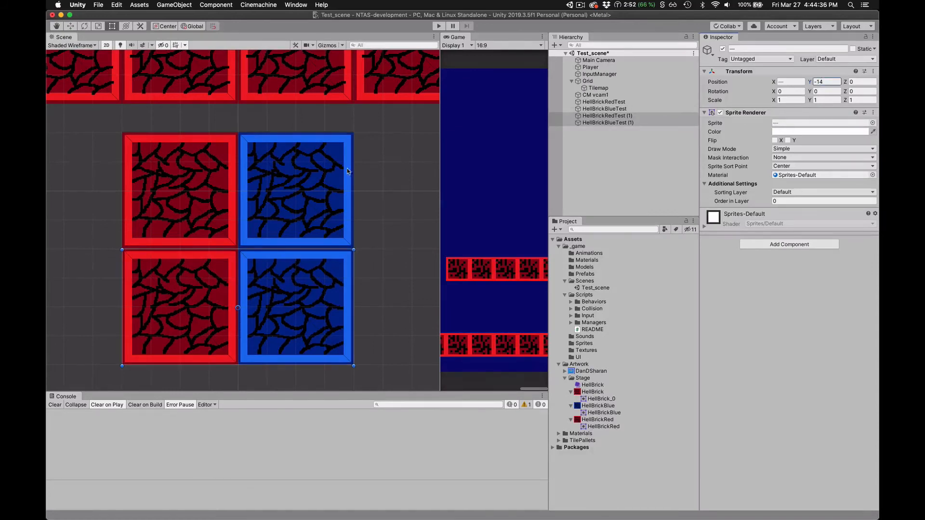
- Set the Y position of the original red and blue test bricks to -10
click(263, 179)
shift+click(210, 179)
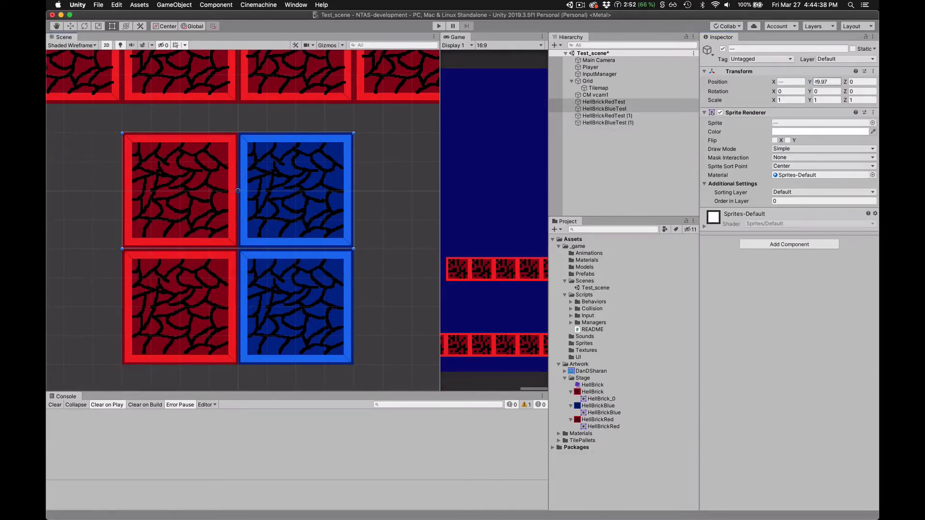
click(814, 82)
text(-10)
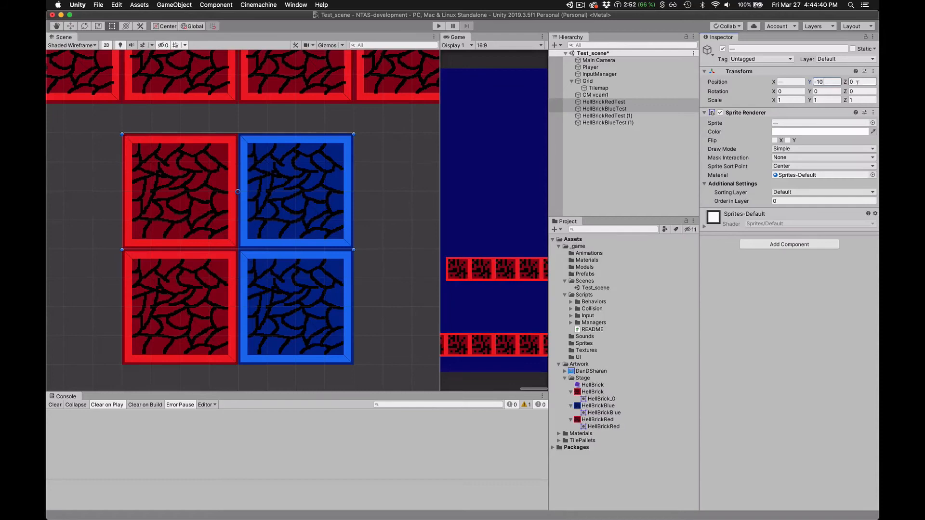
click(374, 268)
- Set the X position of both blue test bricks to 2
scroll(333, 251, up, 3)
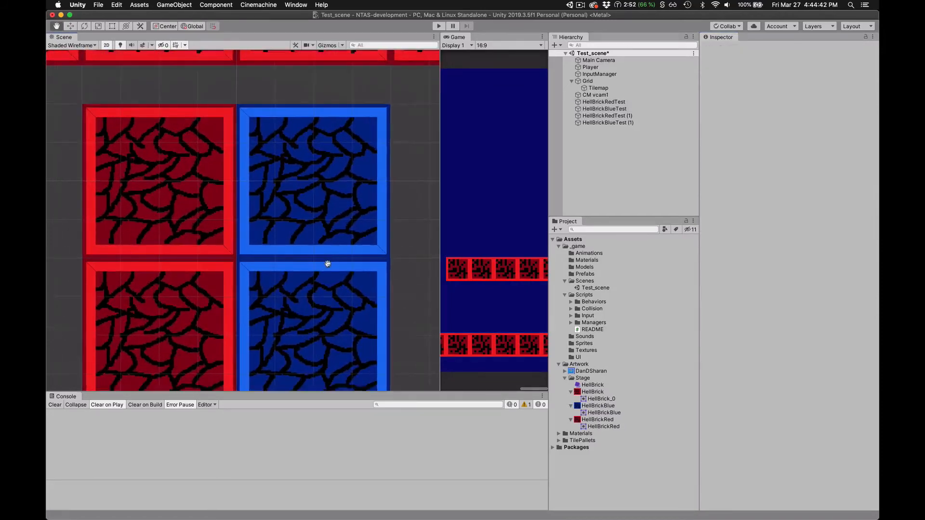
scroll(327, 263, up, 5)
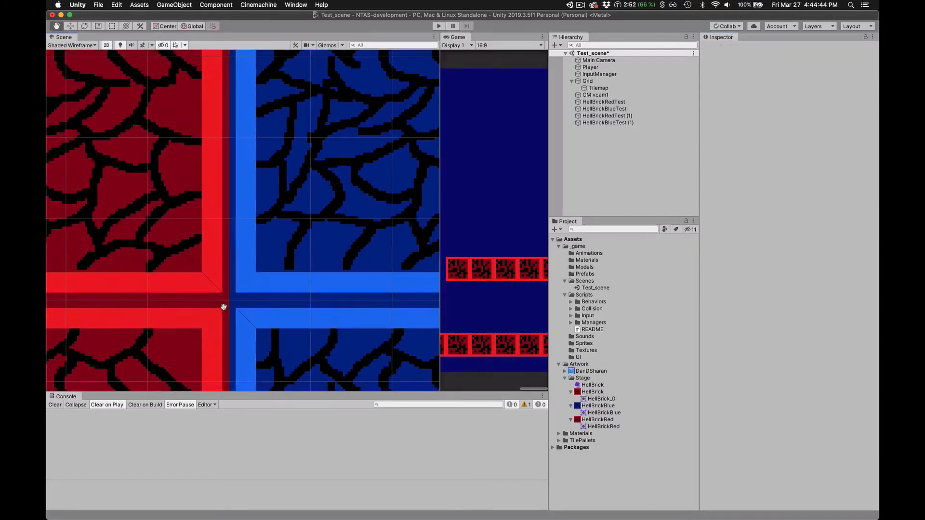
key(t)
click(268, 263)
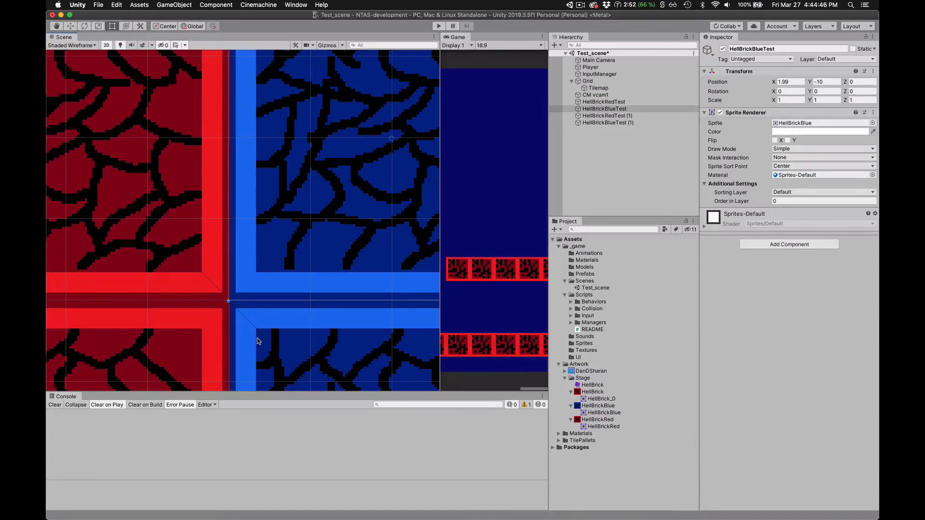
shift+click(259, 341)
click(790, 82)
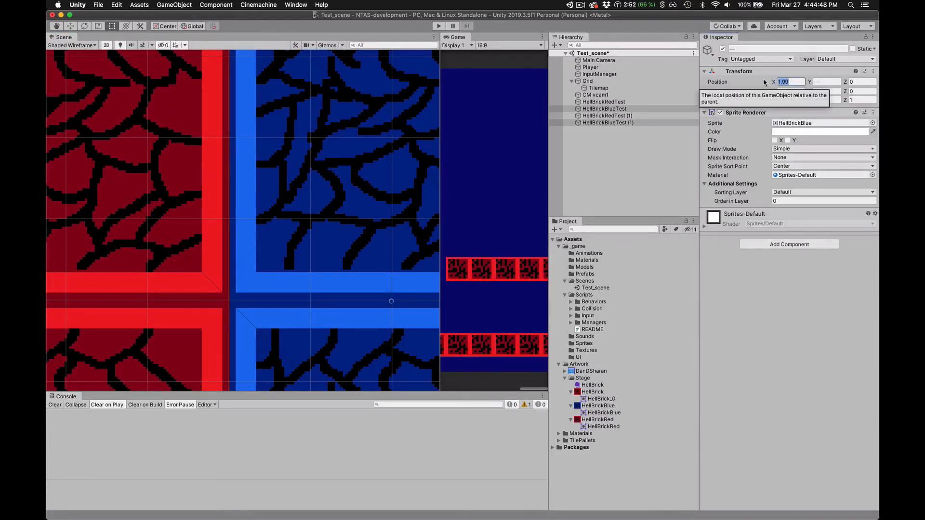
text(2)
key(Tab)
- Set the X position of both red test bricks to -2
click(193, 231)
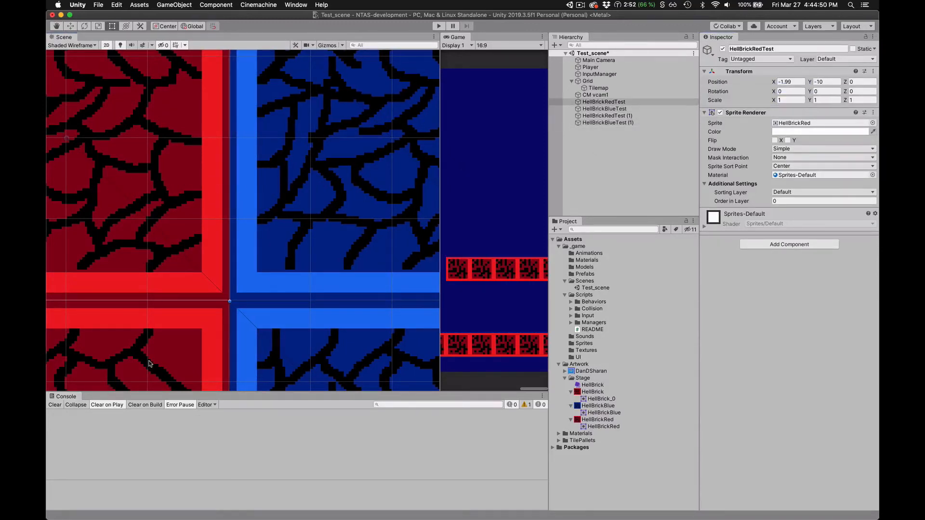
shift+click(187, 342)
click(780, 82)
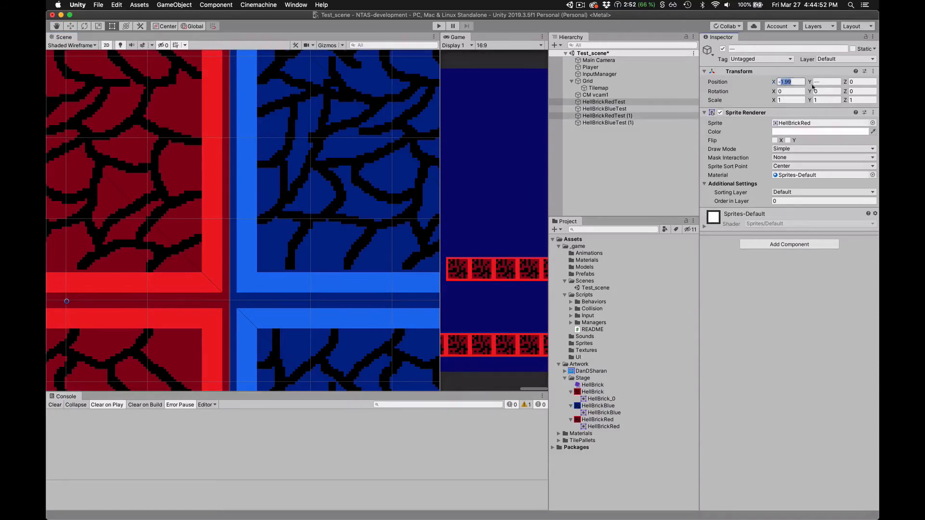
text(-2)
click(826, 85)
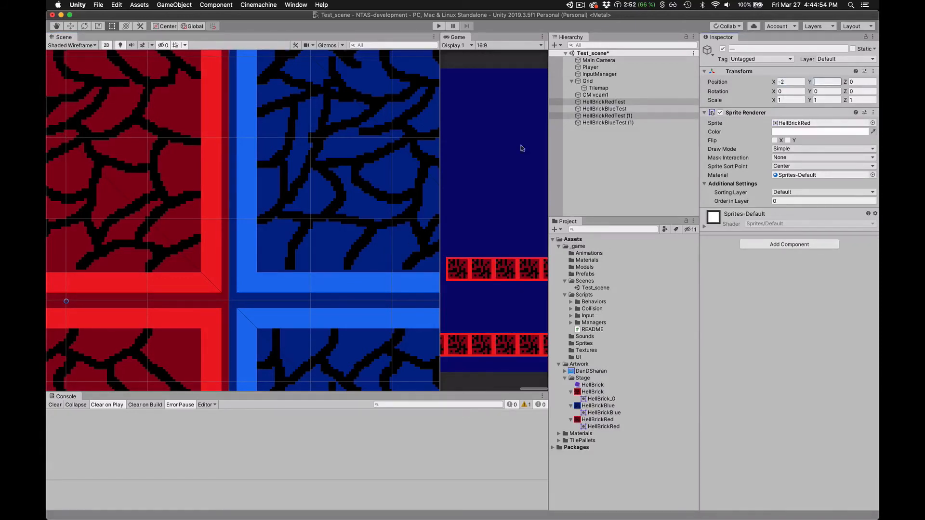
- Check the four test bricks' positions and the seams where they meet, and save Test_scene
click(266, 268)
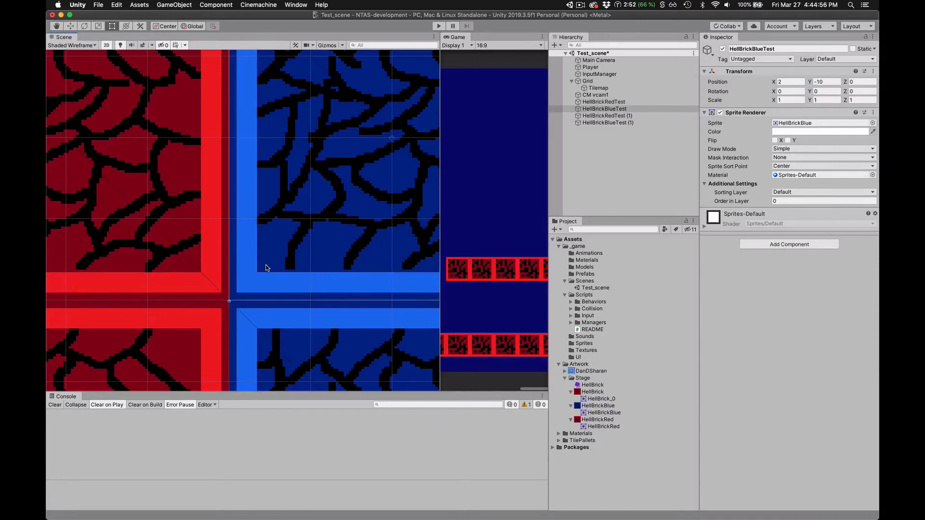
click(256, 375)
click(212, 349)
click(179, 258)
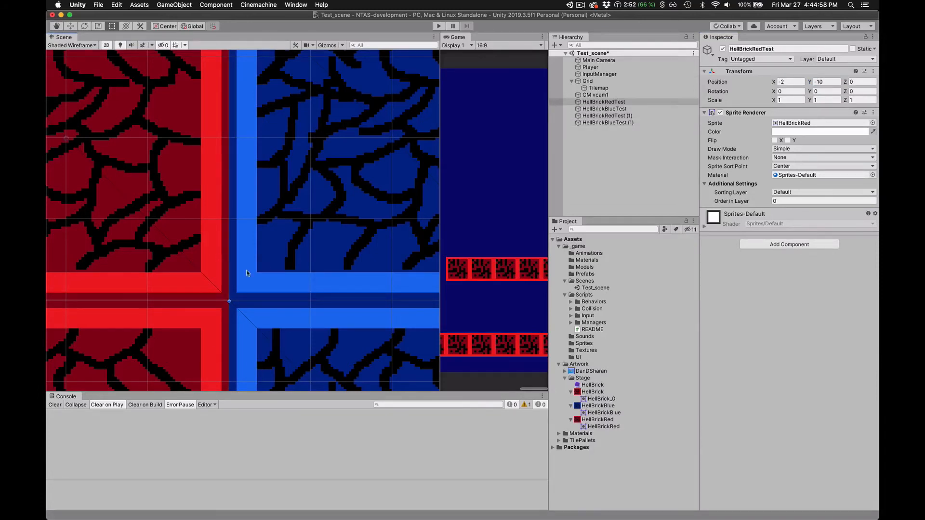
scroll(229, 308, up, 5)
scroll(231, 328, down, 10)
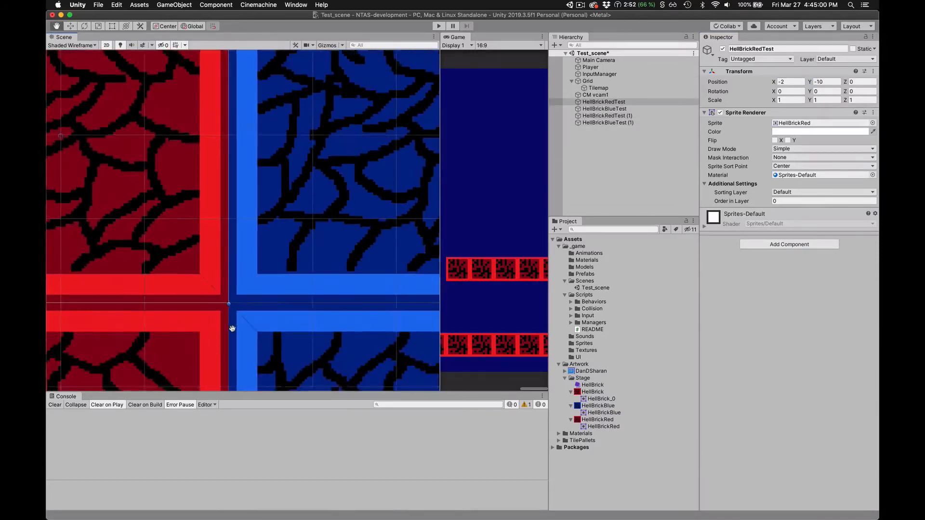
scroll(234, 324, down, 2)
click(363, 293)
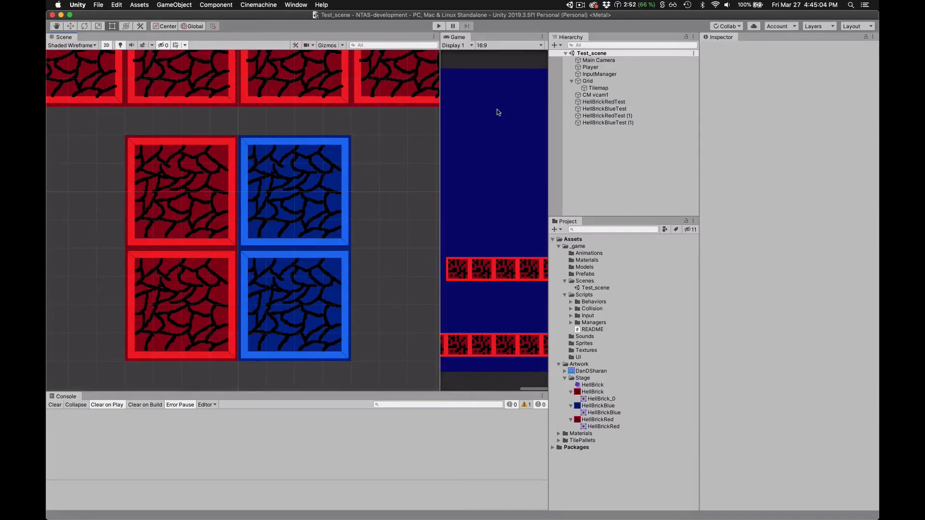
- Switch to Photoshop and bring up the Untitled-1 document with the Photoshop + Unity outline
key(super+Tab)
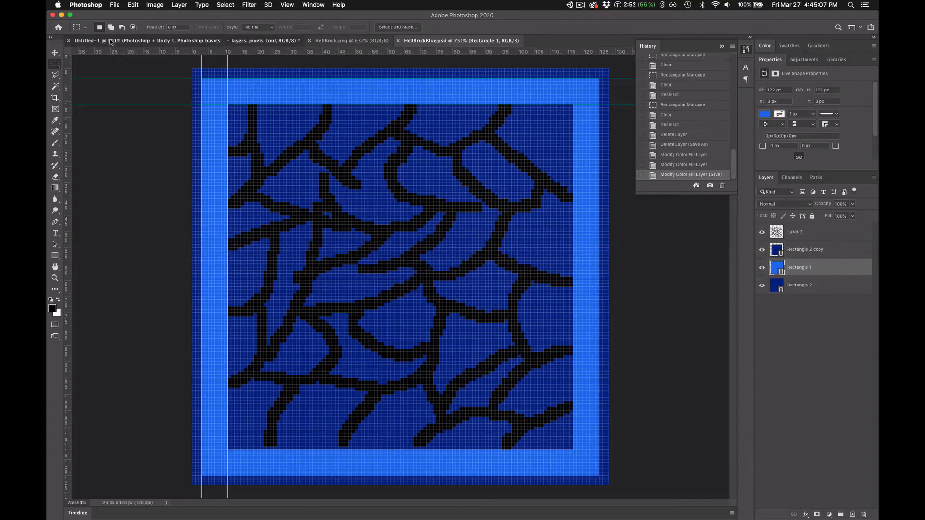
click(111, 41)
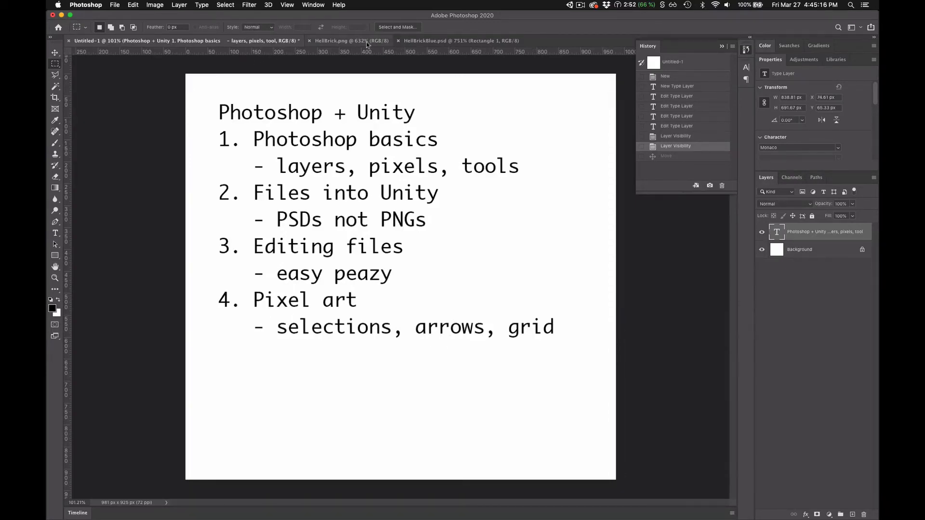
- Close the HellBrick.png document and bring up HellBrickBlue.psd
click(432, 41)
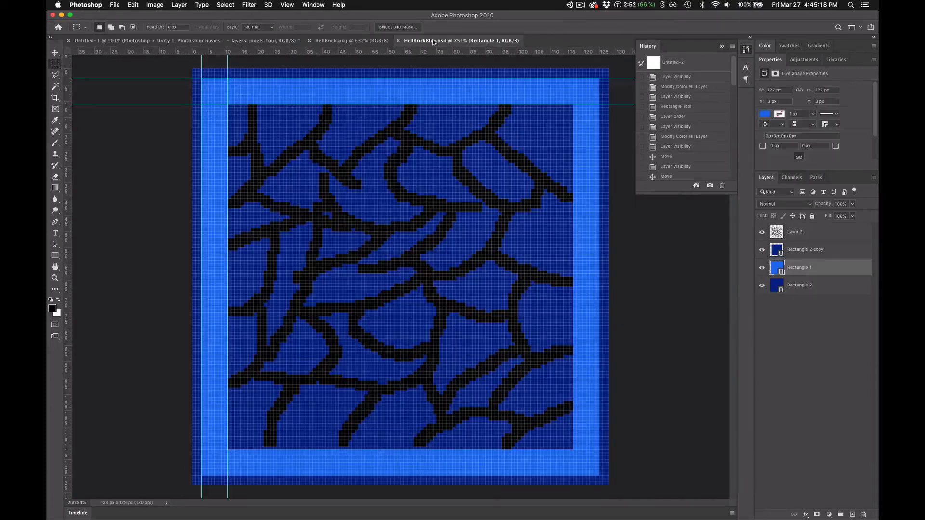
click(345, 41)
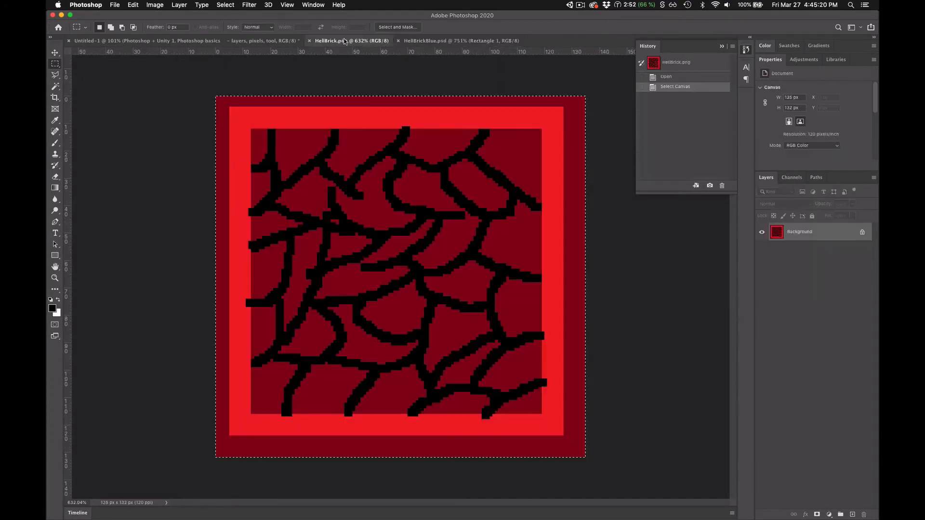
key(alt)
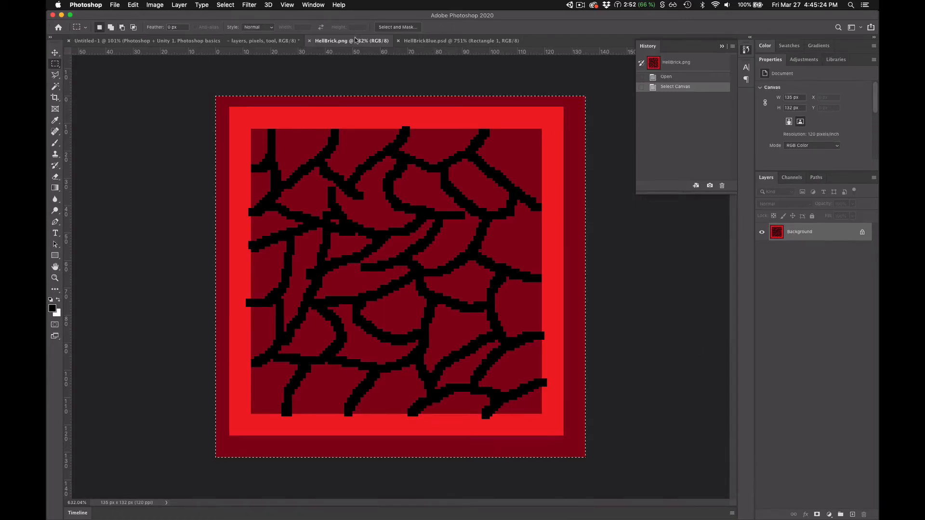
click(310, 41)
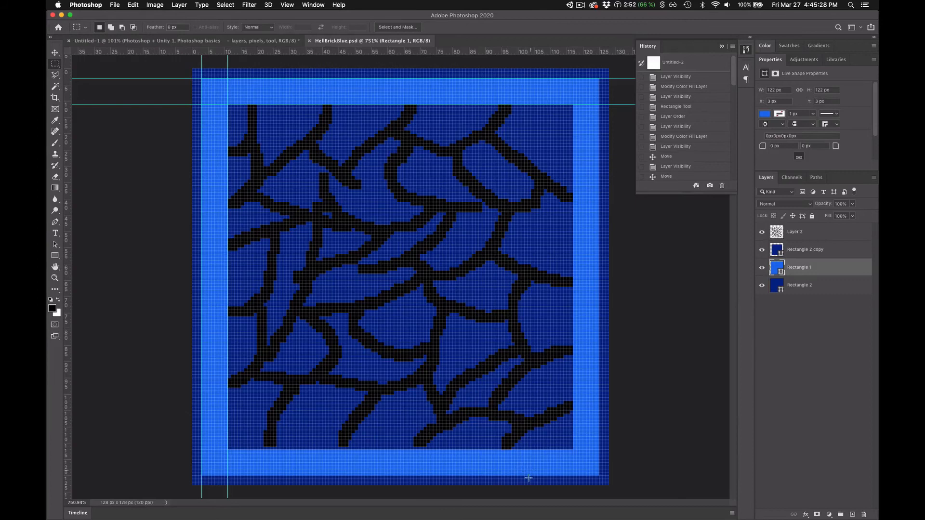
- Make Layer 2 with the black cracks active, load its pixels as a selection, and clear that selection
scroll(529, 478, up, 10)
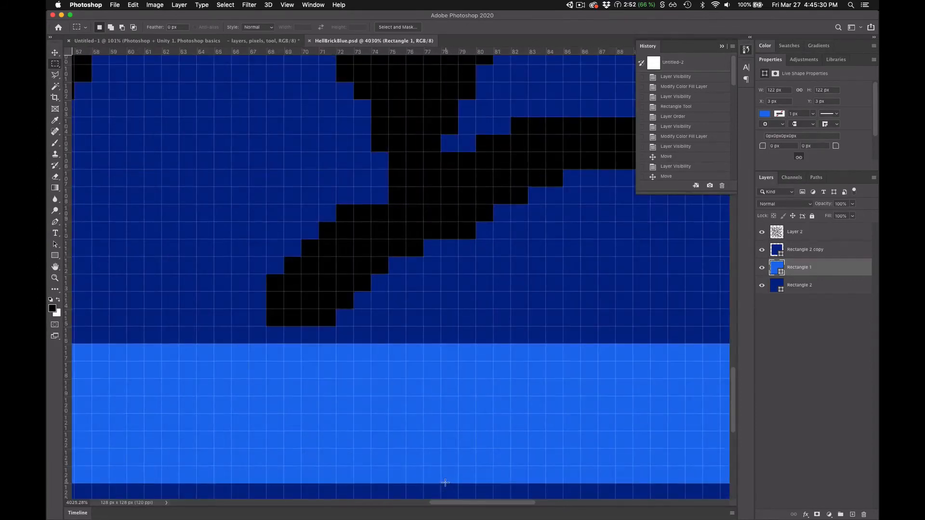
scroll(445, 483, down, 2)
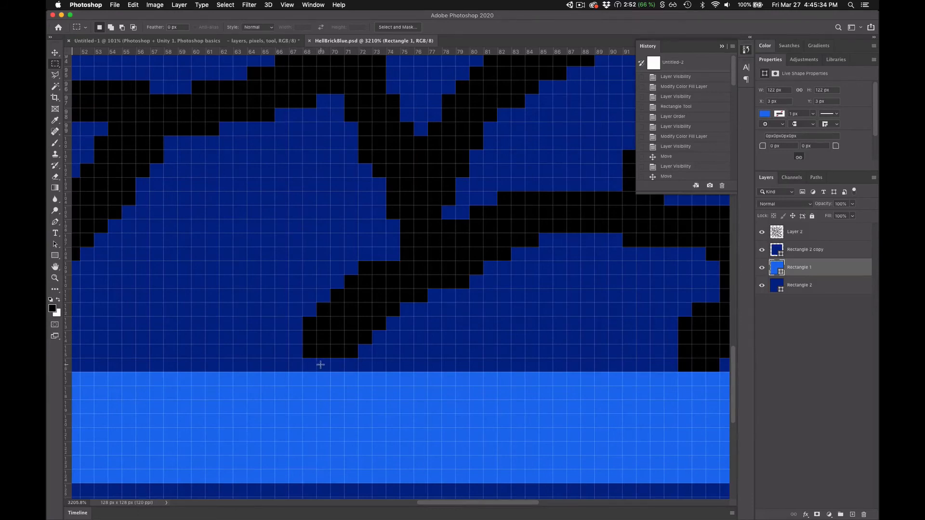
scroll(320, 365, up, 3)
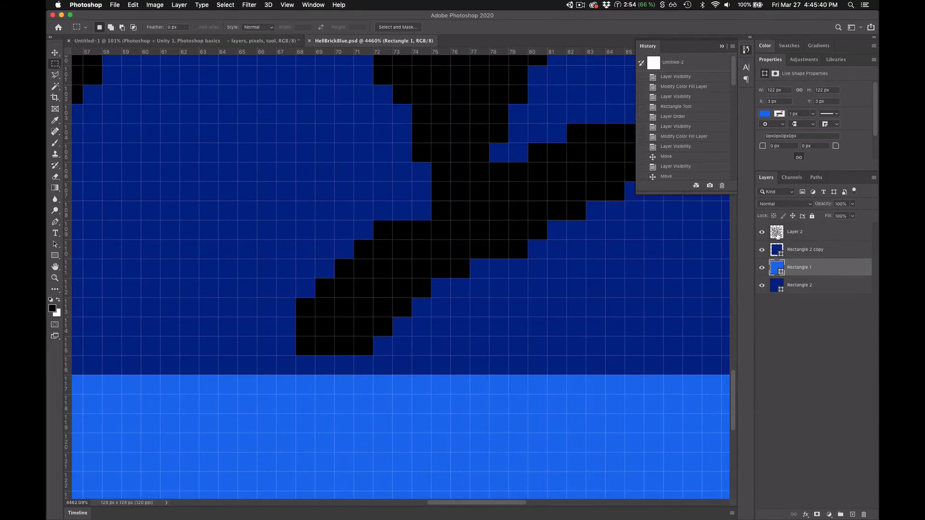
click(777, 235)
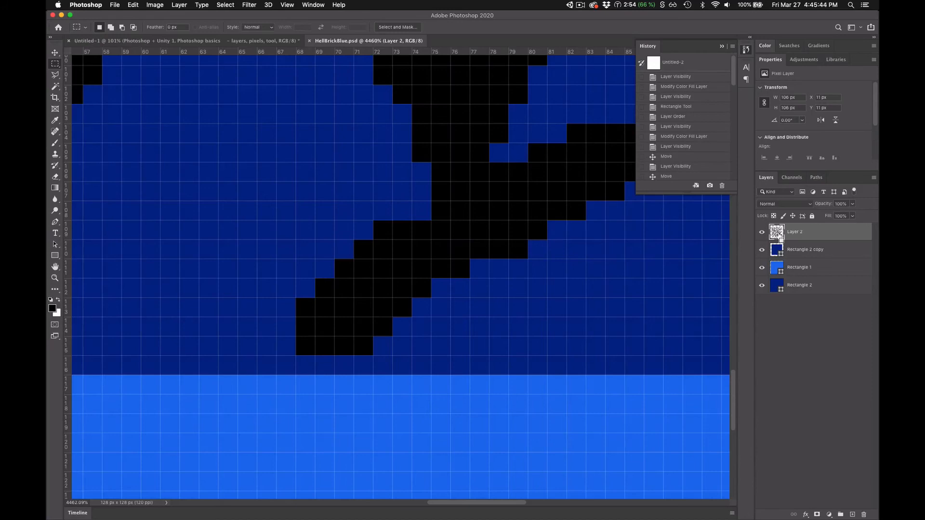
super+click(777, 232)
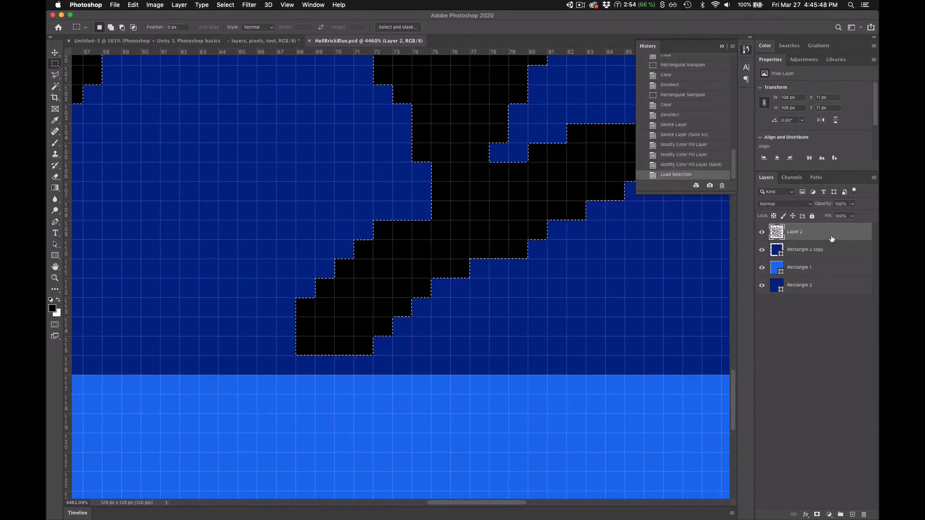
key(super+d)
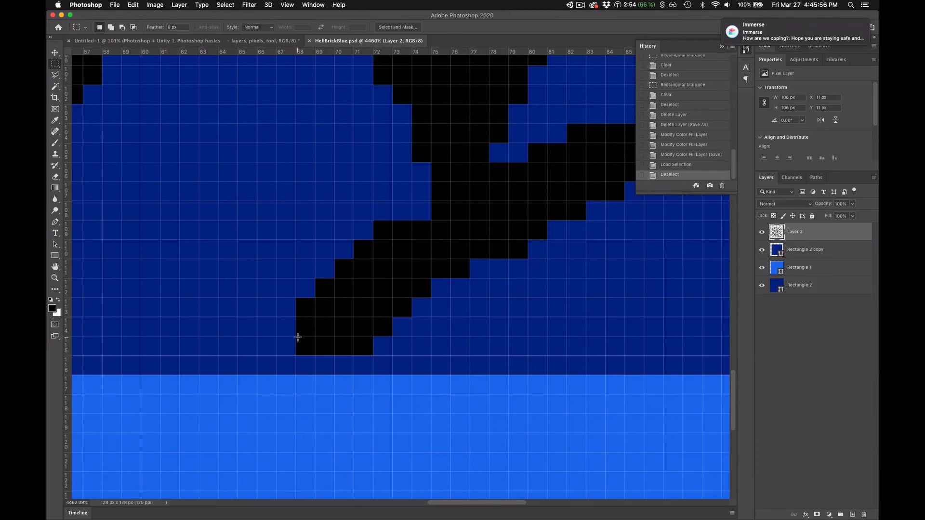
- Select the single 1 × 1 px corner pixel at the lower-left tip of the black crack just above the light blue border
drag(298, 337, 309, 354)
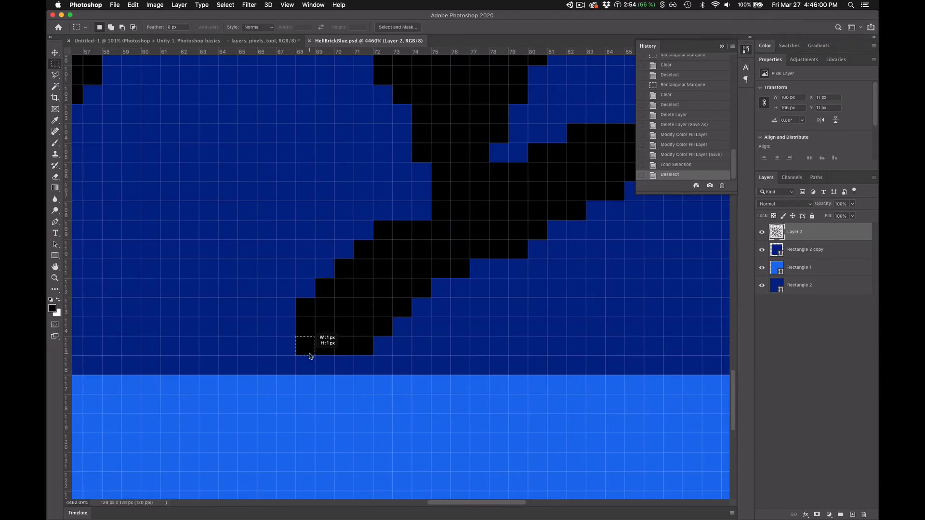
drag(309, 355, 310, 354)
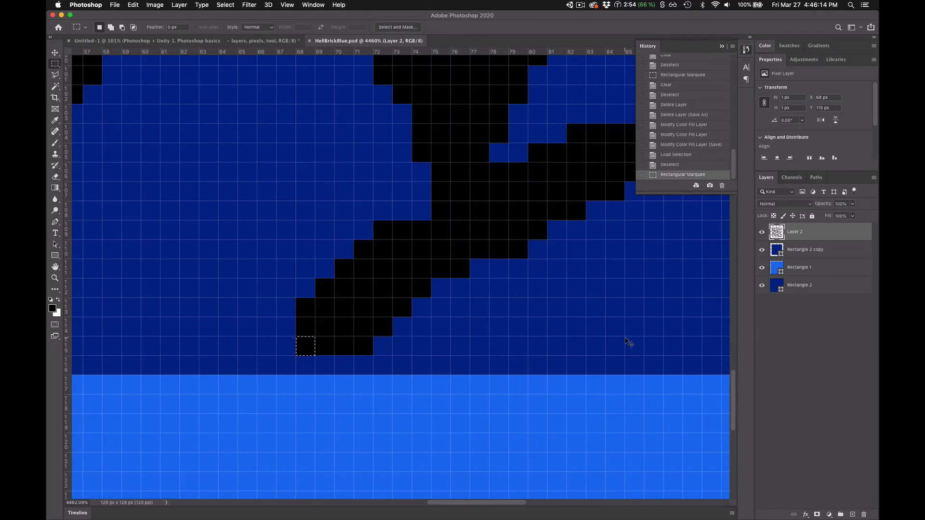
- Nudge the selected crack pixel 2 px left and 2 px up in single-pixel steps, and return it to its starting corner
key(super+Left)
key(super+Left)
key(super+Up)
key(super+Up)
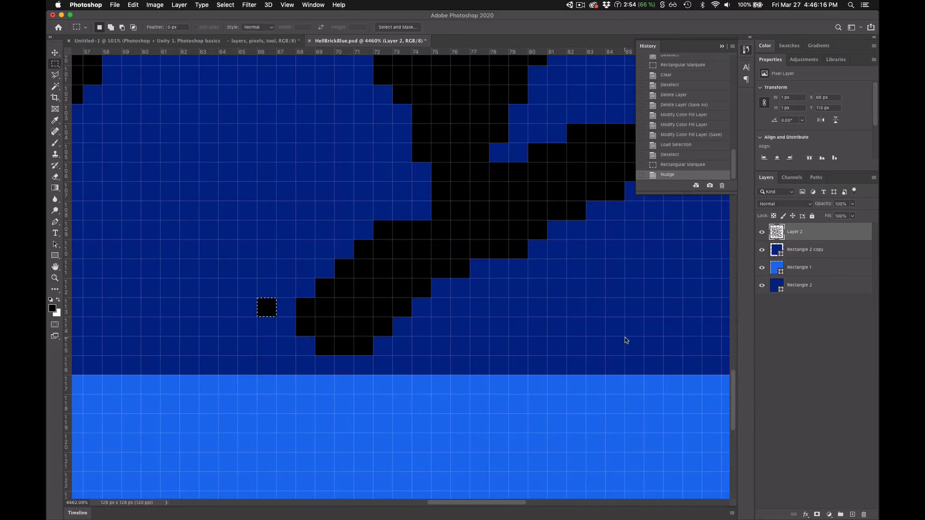
key(super+Down)
key(super+Down)
key(super+Down)
key(super+Right)
key(super+Up)
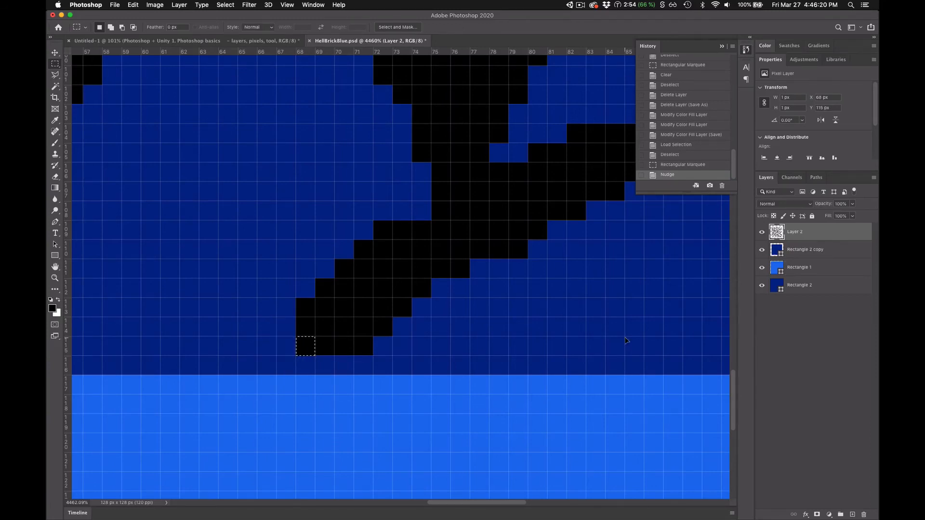
- Move the selected pixel in 10 px jumps left, up, right and down, bringing it back to the crack's tip
key(super+shift+Left)
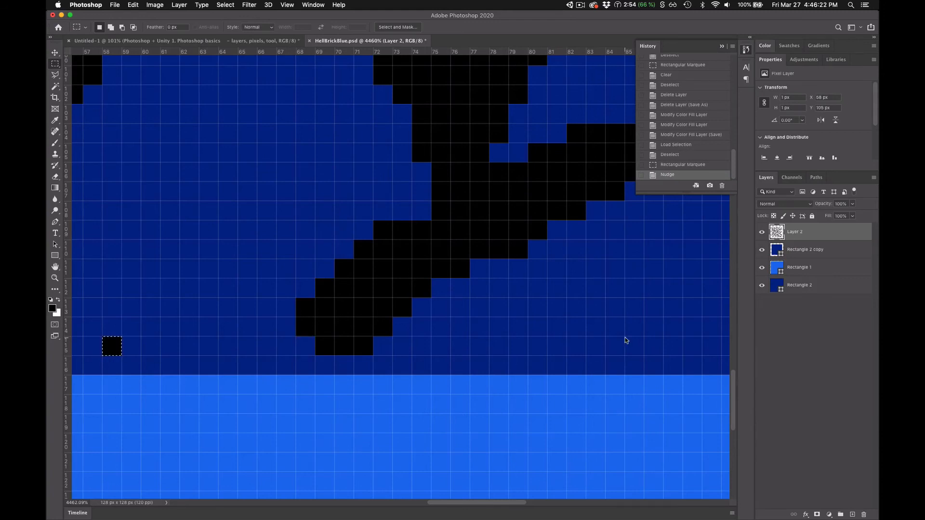
key(super+shift+Up)
key(super+shift+Right)
key(super+shift+Down)
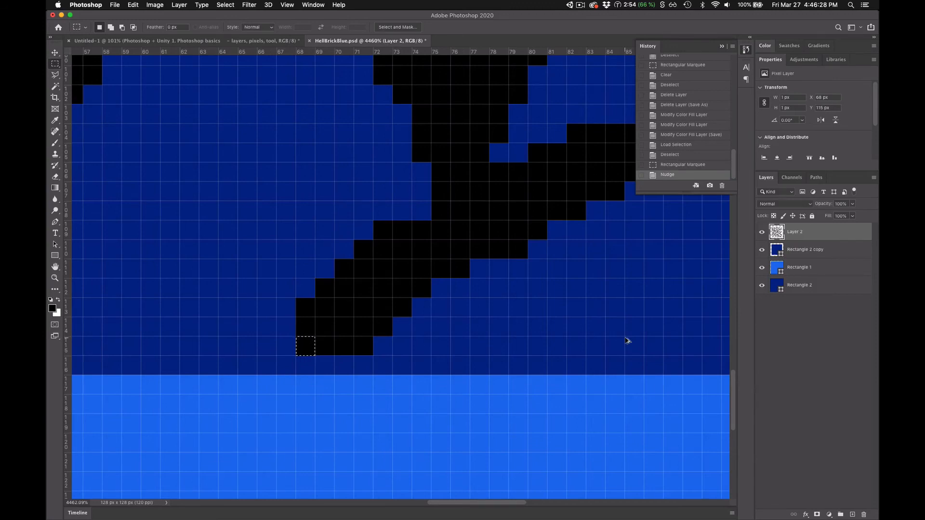
- Duplicate the selected pixel leftward in 1 px steps to X 60 px, and revert the history to the nudge before the copies
key(super+Left)
key(super+alt+Left)
key(super+alt+Left)
key(super+alt+Left)
key(super+alt+Left)
key(super+alt+Left)
key(super+alt+Left)
key(super+alt+Left)
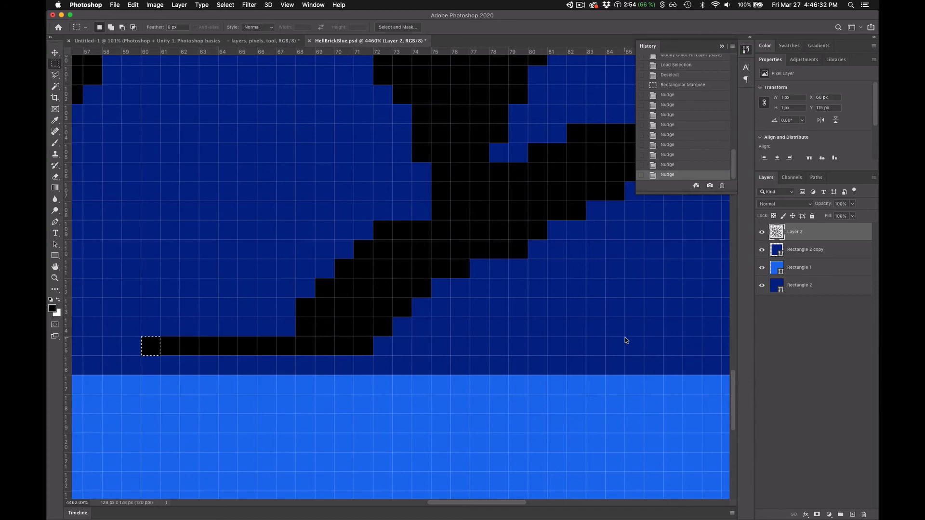
click(685, 97)
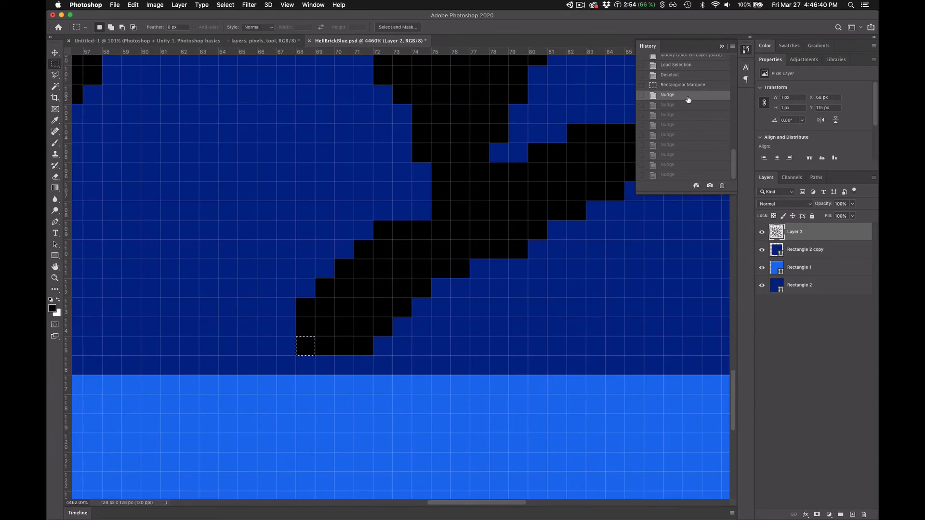
- Duplicate the selected pixel in 10 px jumps left, up, right and down, leaving copies at the corners of a square
key(super+alt+shift+Left)
key(super+alt+shift+Up)
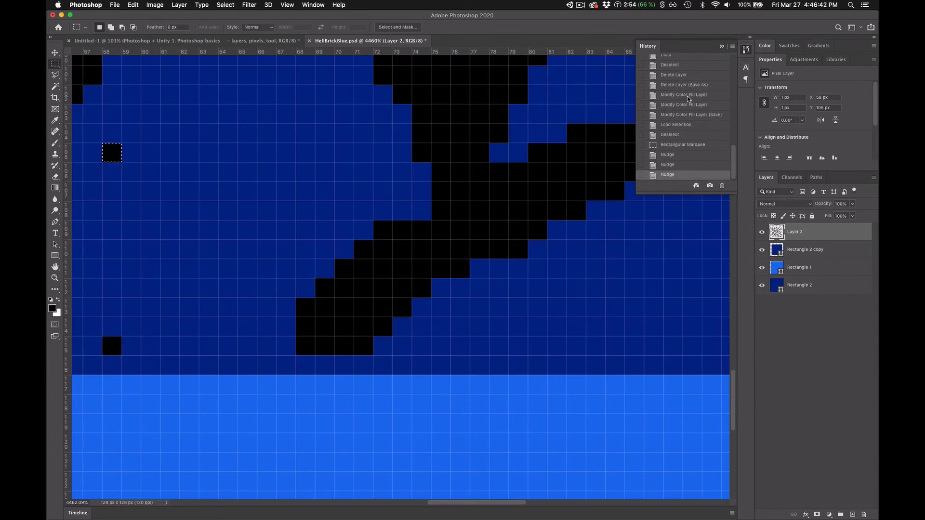
key(super+alt+shift+Right)
key(super+alt+shift+Down)
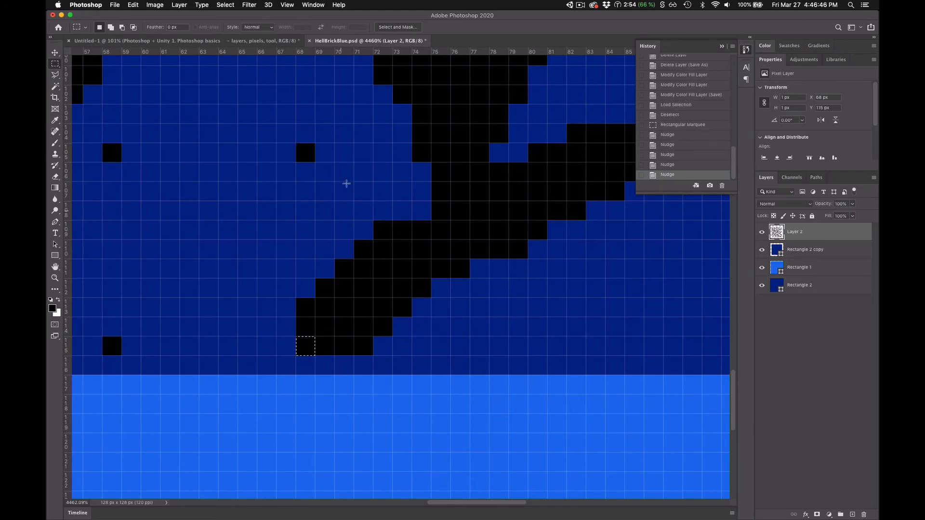
- Clear the two upper stray pixel copies and the lower-left one from Layer 2, and remove the selection
drag(99, 141, 332, 170)
key(BackSpace)
drag(161, 280, 97, 375)
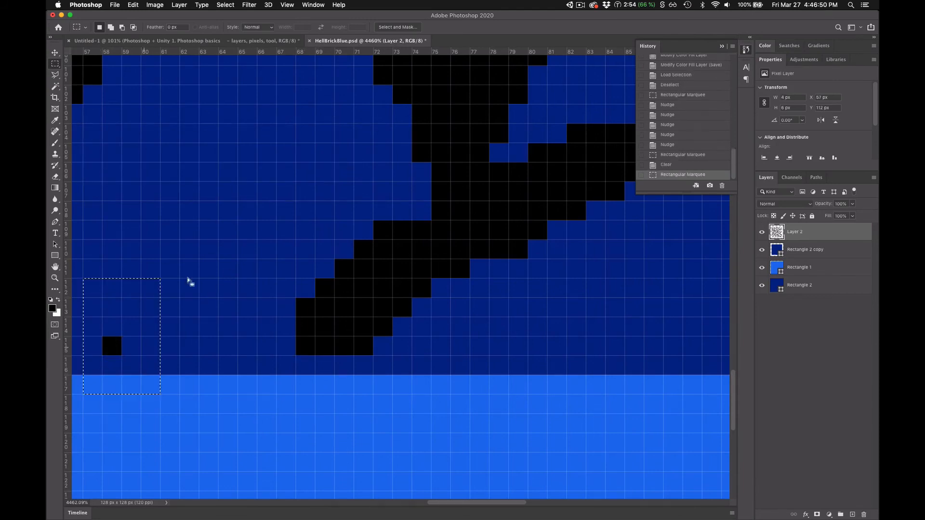
key(BackSpace)
key(ctrl+d)
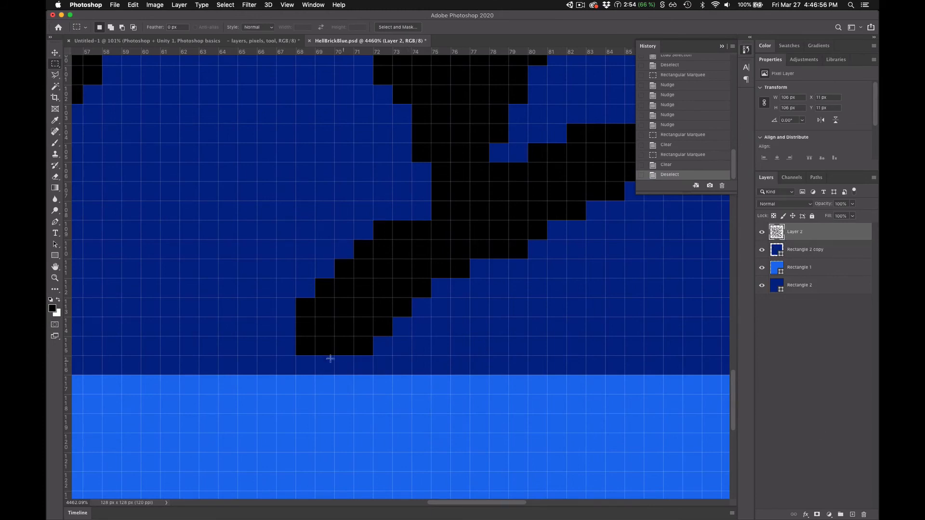
- Copy the crack tip's lower-left corner pixel onto a new layer and move it 1 px left to X 67 px
drag(296, 337, 315, 355)
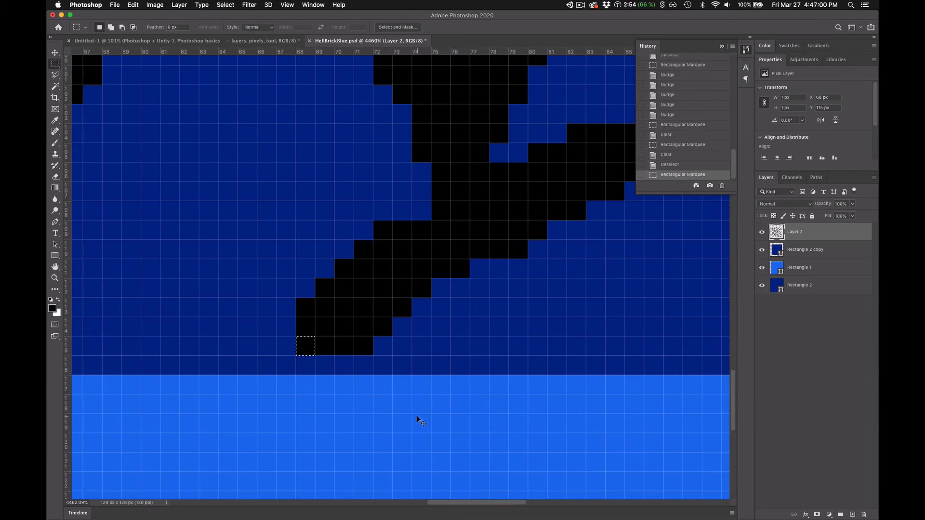
key(super+c)
key(super+v)
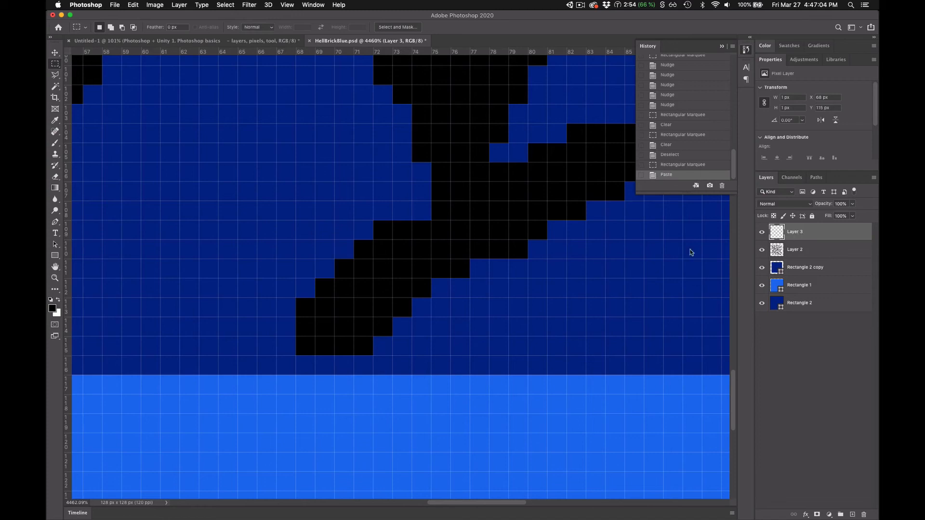
click(56, 54)
mouse_move(314, 350)
mouse_down()
mouse_move(209, 271)
mouse_move(246, 253)
mouse_move(236, 371)
mouse_move(262, 299)
mouse_move(307, 365)
mouse_move(300, 347)
mouse_up()
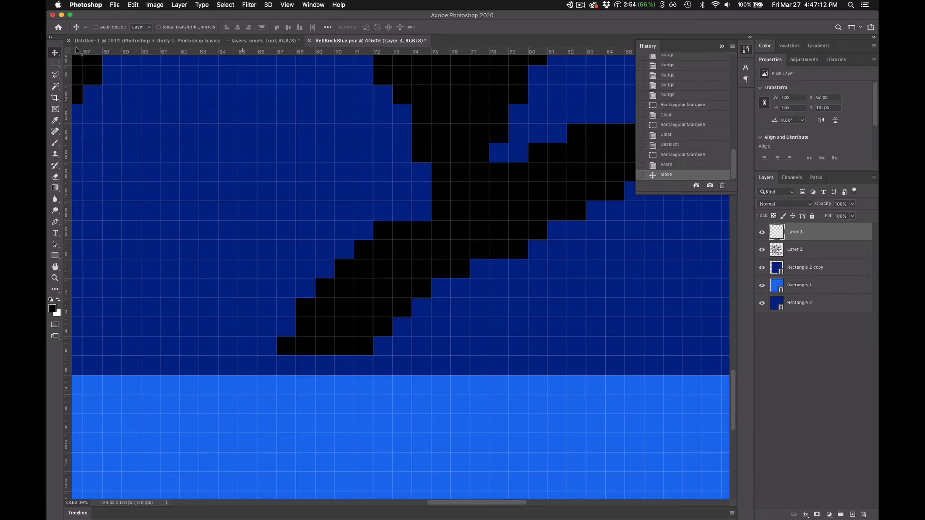
- Select the new layer's pixel and duplicate it 1 px down and 3 px right, adding a row along the light blue border
click(56, 64)
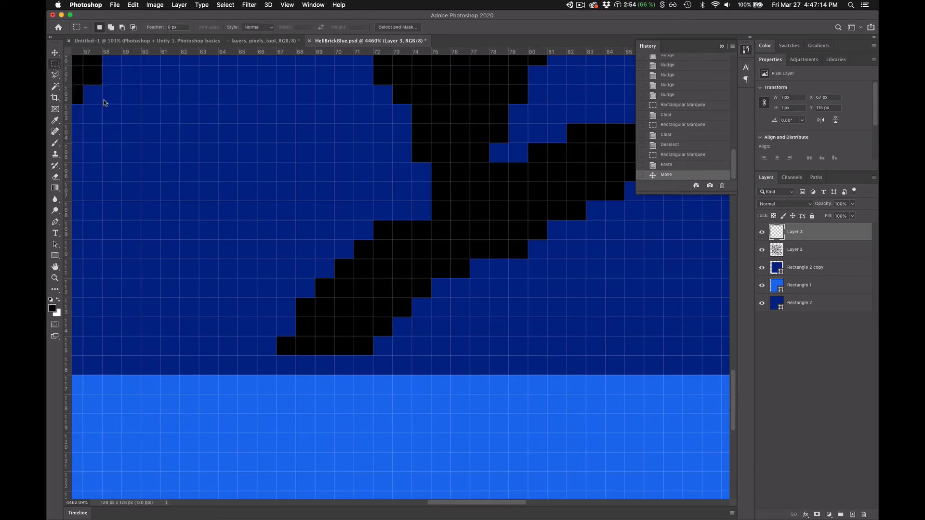
drag(219, 259, 353, 394)
key(ctrl+Down)
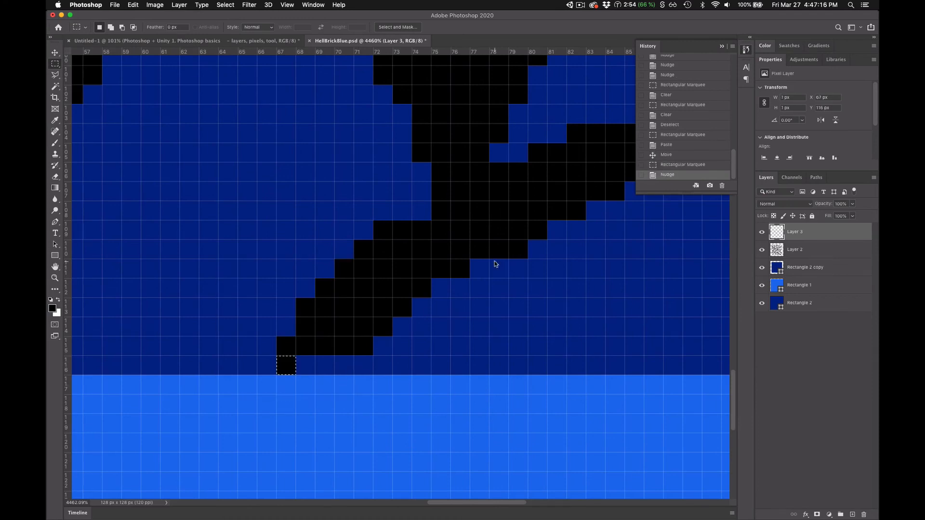
key(ctrl+Right)
key(ctrl+Right)
key(ctrl+Right)
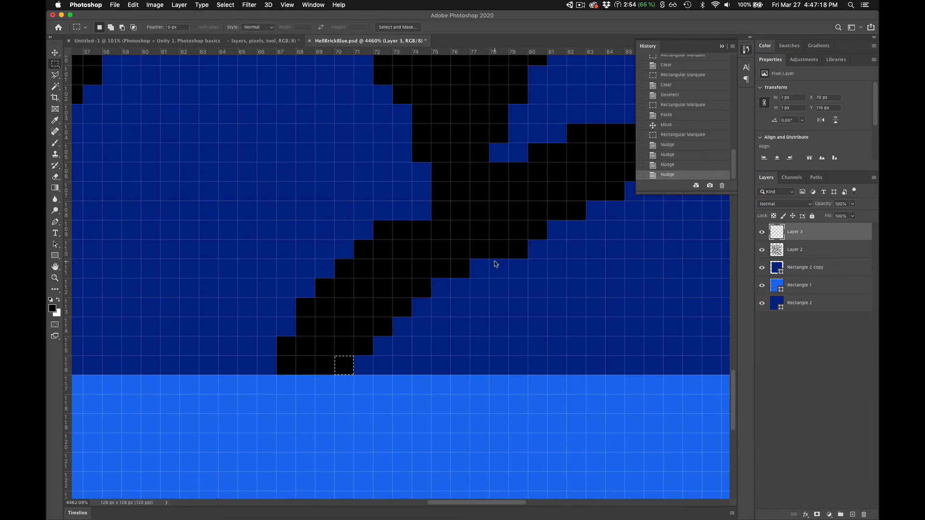
- Extend the crack tip with duplicated pixels, adding one at X 66, Y 116 px and one at X 67, Y 114 px
key(ctrl+Left)
key(ctrl+Left)
key(ctrl+Left)
key(ctrl+Left)
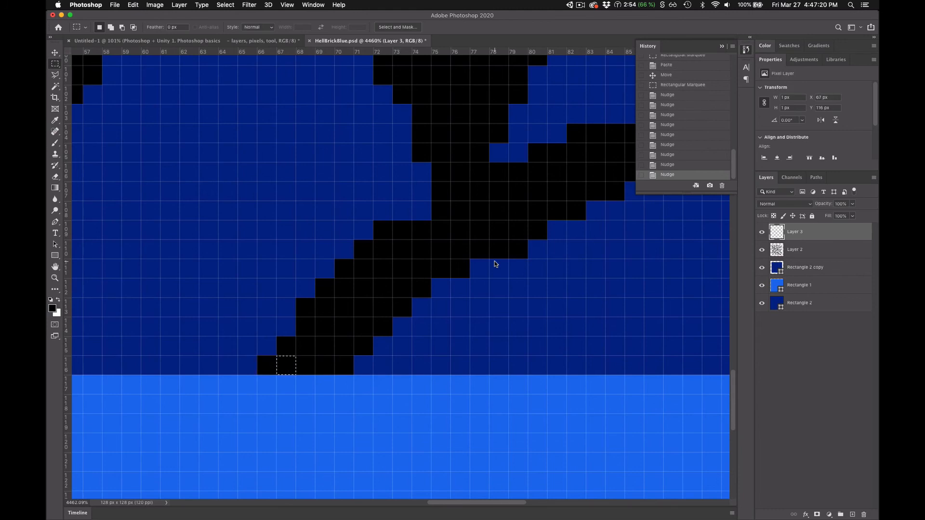
key(ctrl+Right)
key(ctrl+Up)
key(ctrl+Up)
key(ctrl+Down)
key(ctrl+Down)
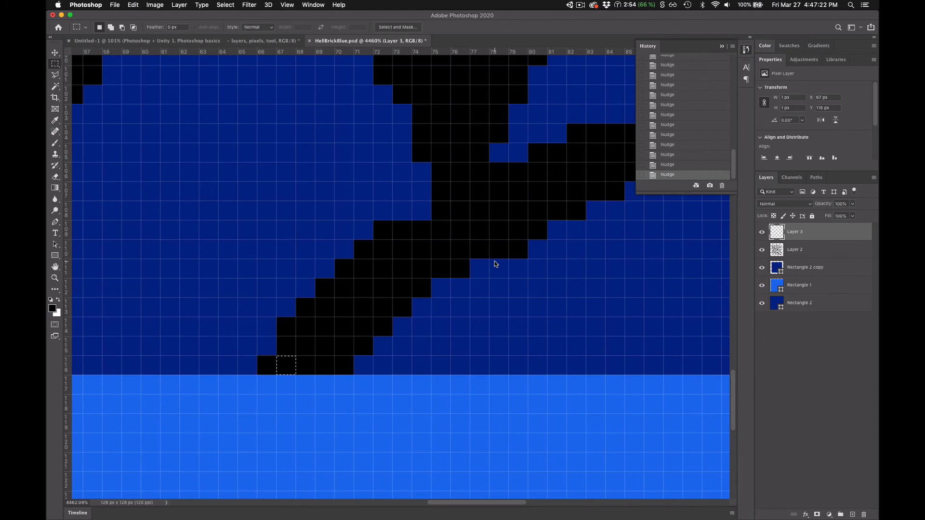
- Examine the extended crack tip within the surrounding brick at wide magnification and up close
key(ctrl+minus)
key(ctrl+minus)
key(ctrl+minus)
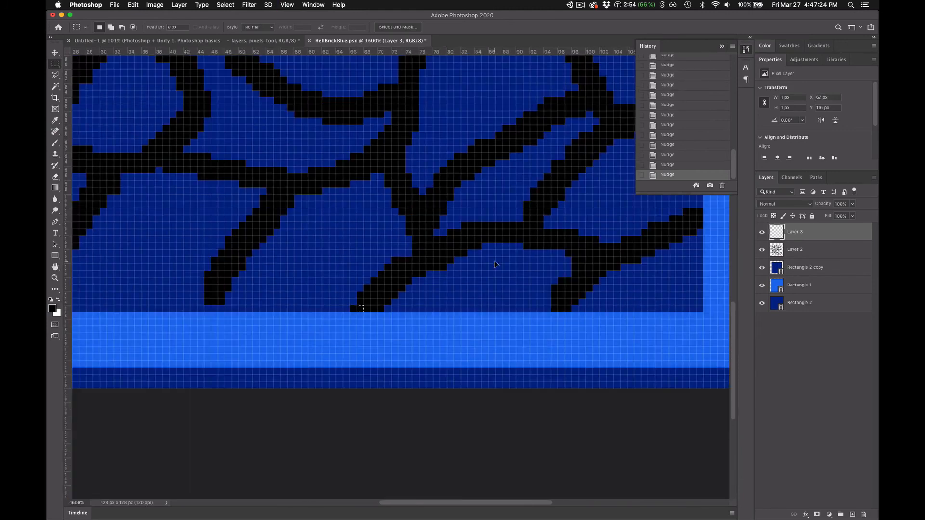
key(ctrl+plus)
key(ctrl+plus)
key(ctrl+minus)
key(ctrl+minus)
key(ctrl+plus)
key(ctrl+plus)
key(ctrl+plus)
key(ctrl+plus)
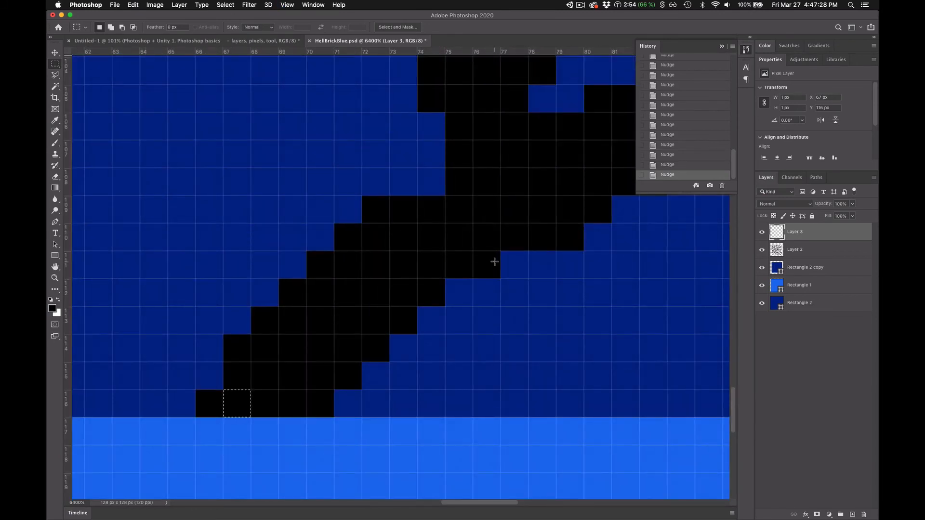
- Open a second window for HellBrickBlue.psd and float the 6400% view as a narrower window
click(287, 5)
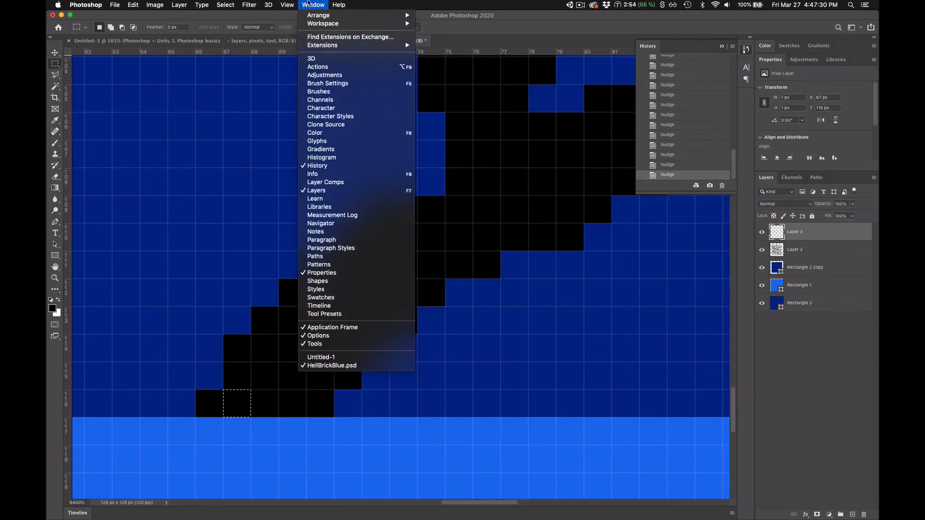
mouse_move(322, 25)
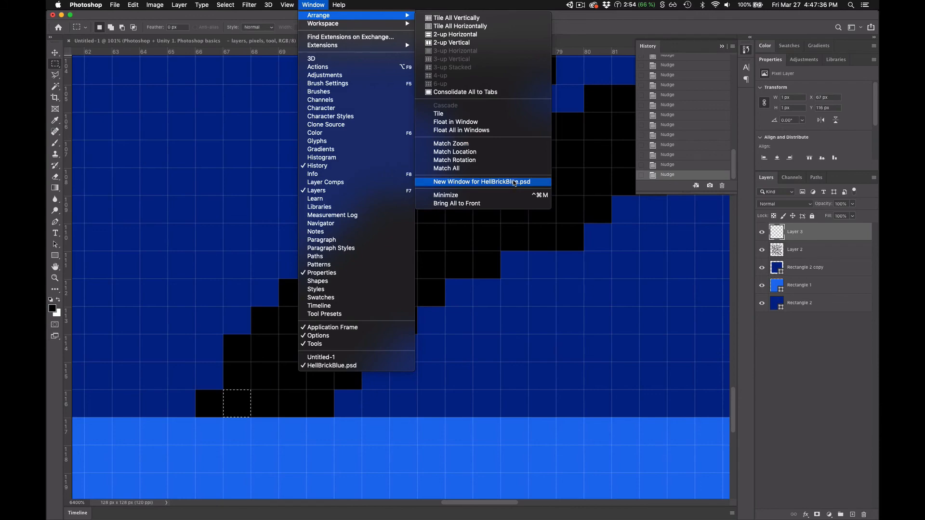
click(514, 183)
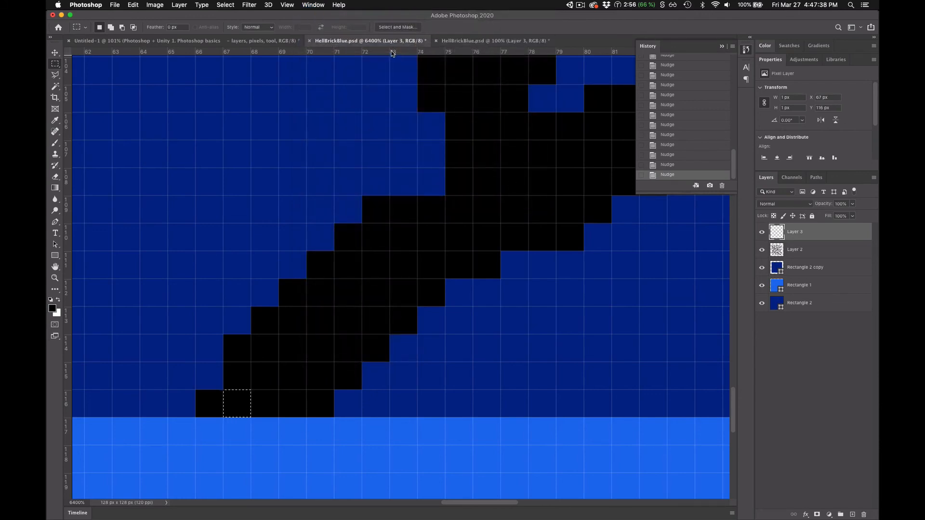
drag(390, 41, 224, 112)
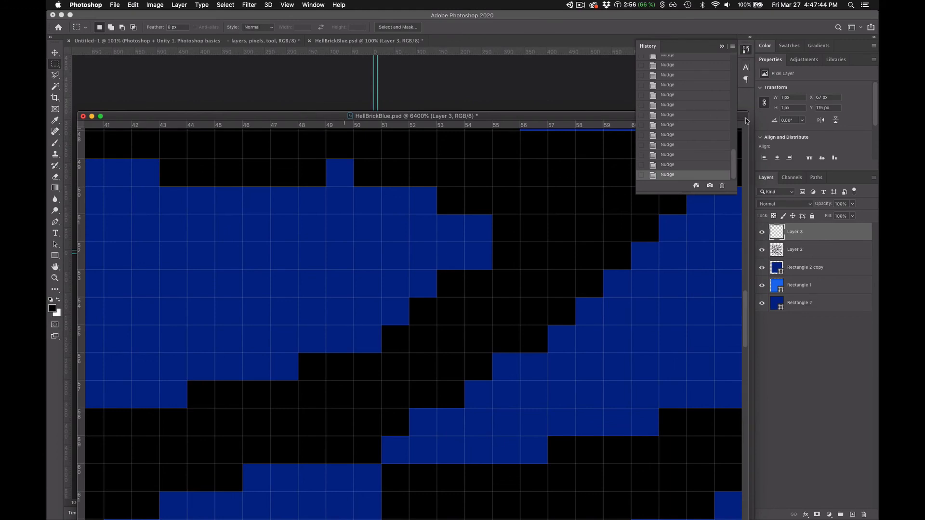
drag(748, 115, 389, 57)
- Float the 100% view of HellBrickBlue.psd as its own window and bring the zoomed view back to the front
click(331, 42)
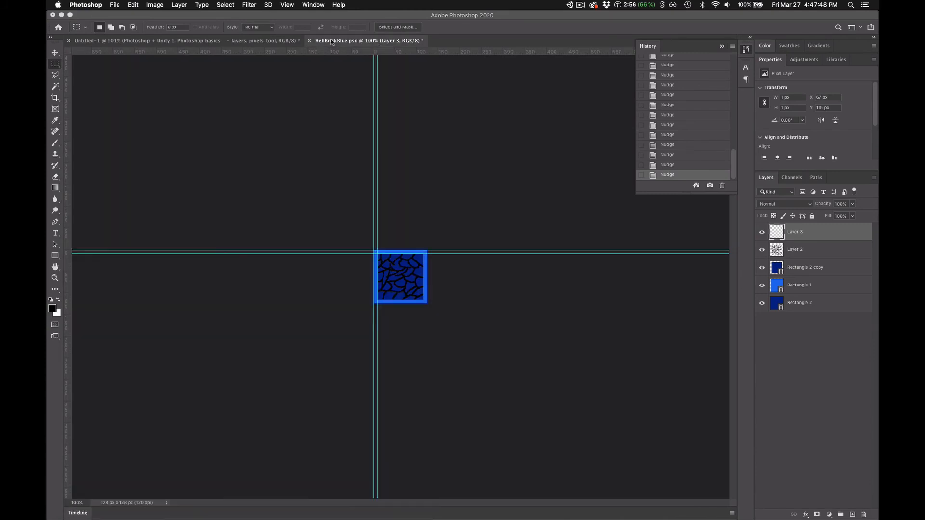
drag(332, 42, 670, 281)
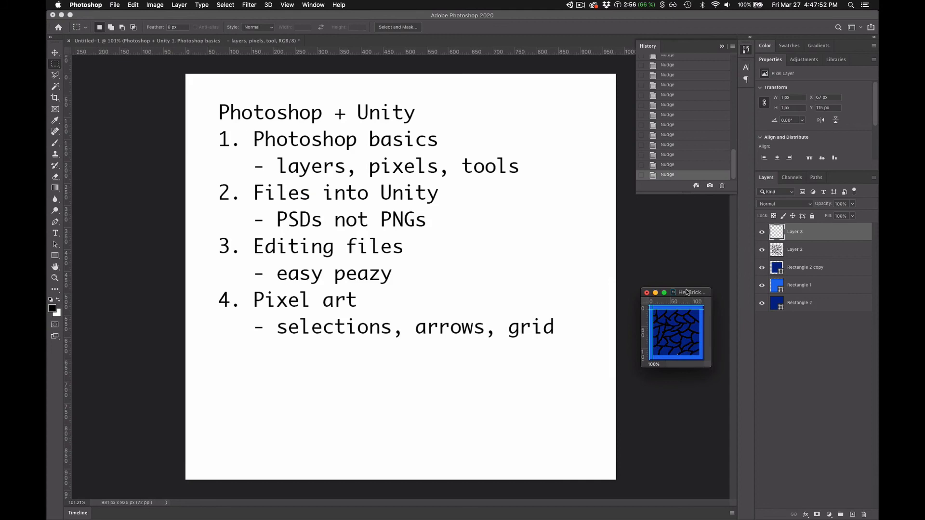
click(328, 115)
key(super+grave)
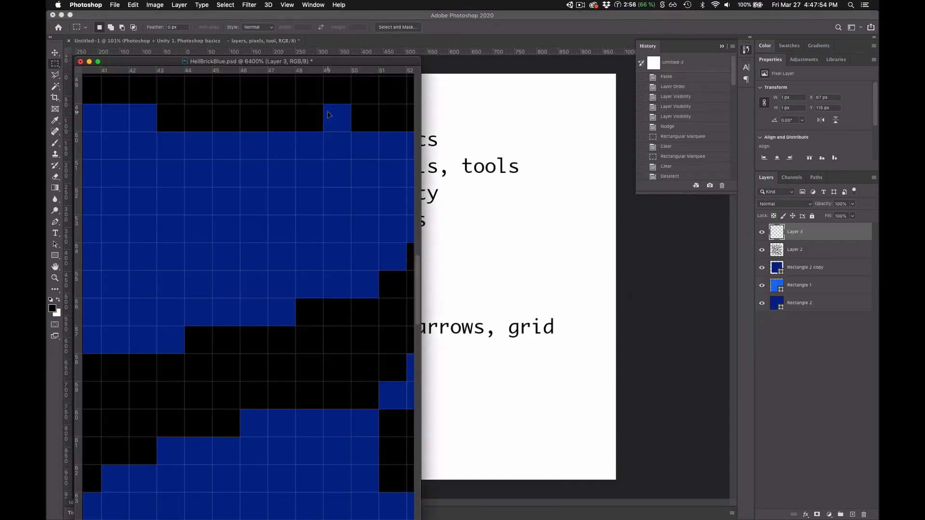
key(super+grave)
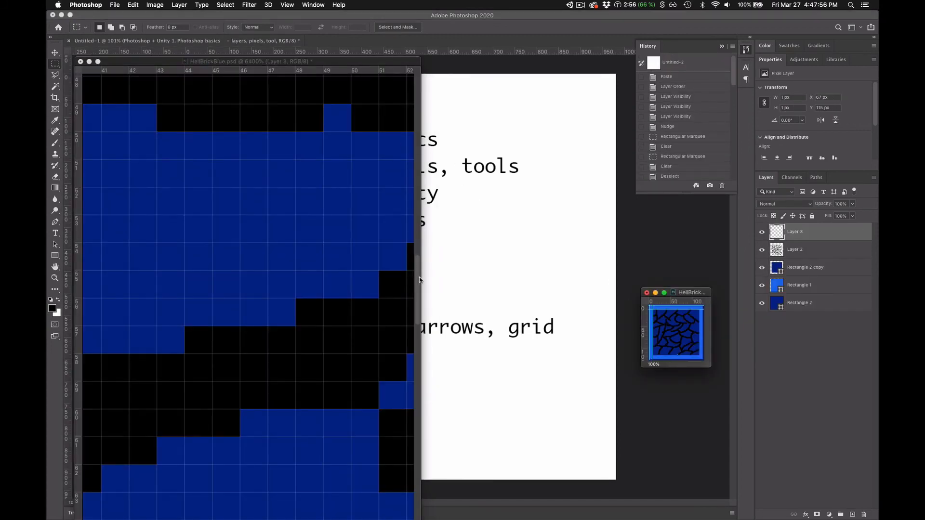
scroll(416, 204, up, 10)
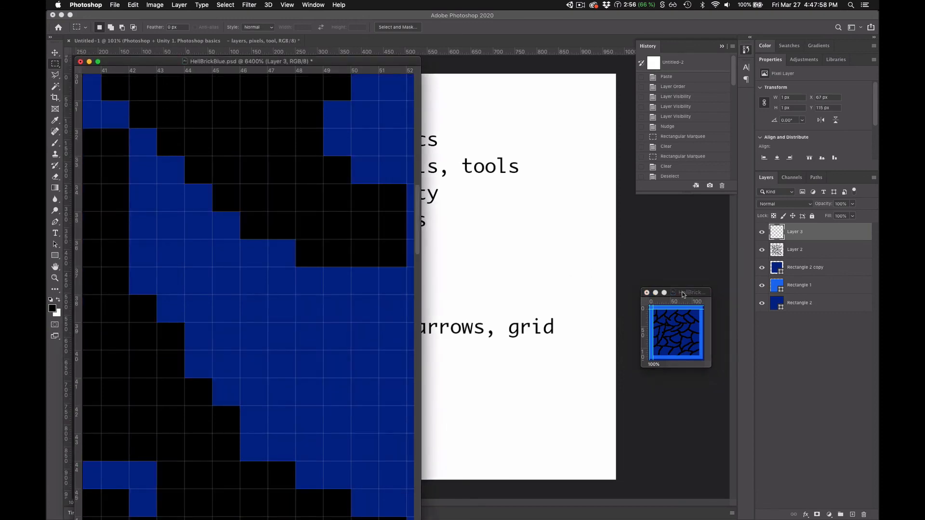
- Move the 100% preview window beside the zoomed view, enlarge it, and hide its guides
drag(690, 293, 547, 215)
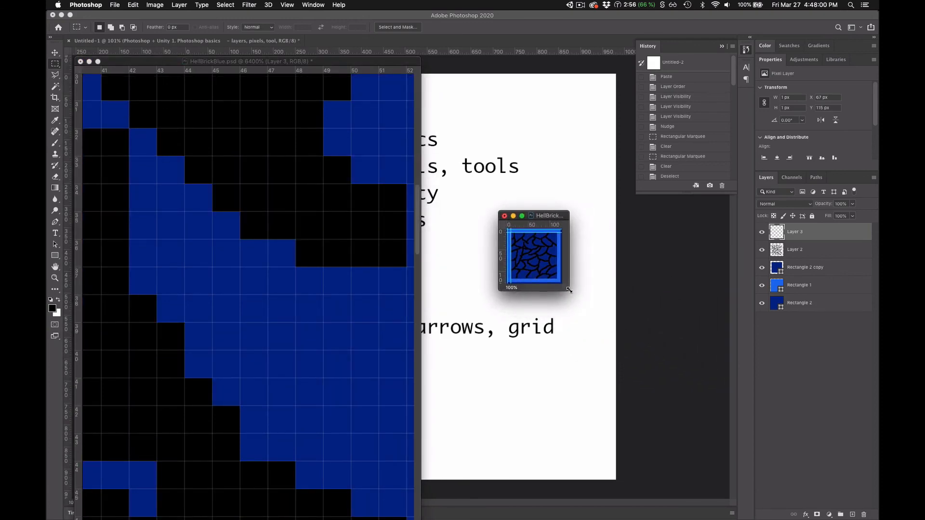
drag(568, 290, 719, 443)
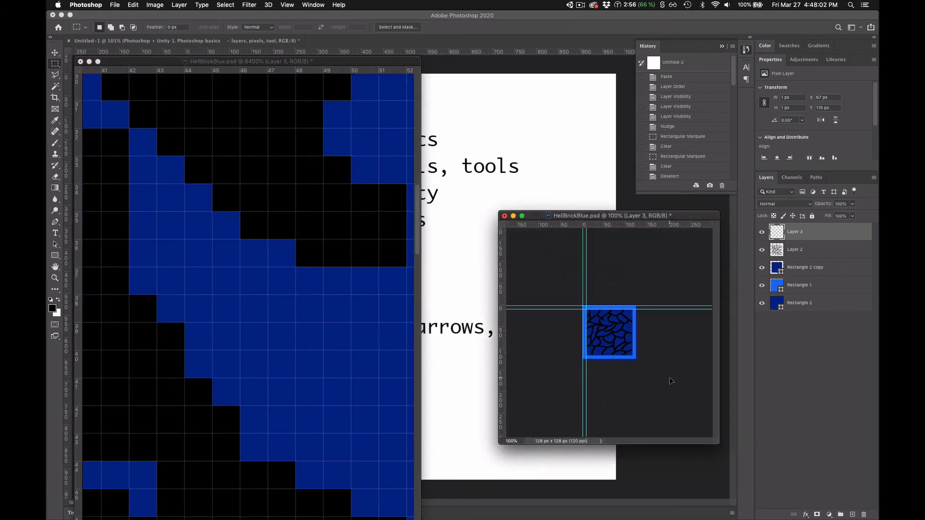
key(super+semicolon)
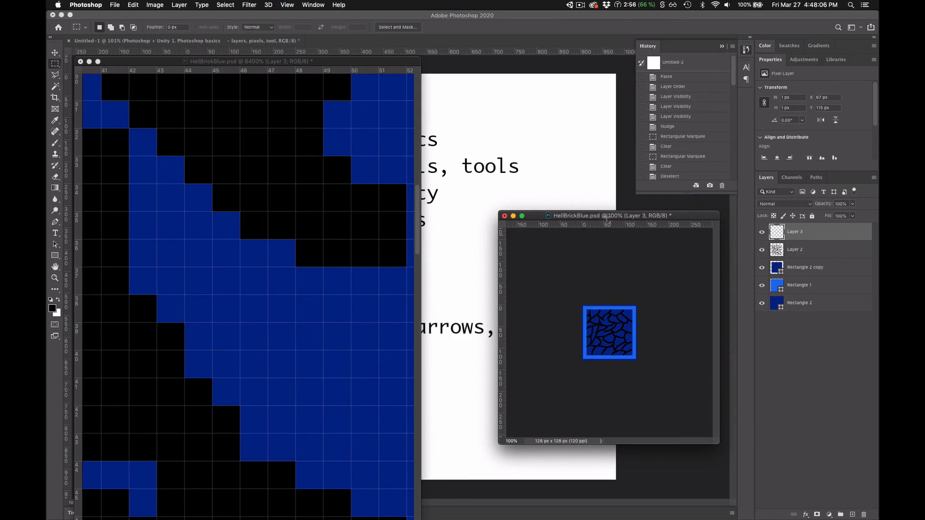
- Widen the 6400% window and resize the 100% preview into a tall, narrow window alongside it
click(250, 62)
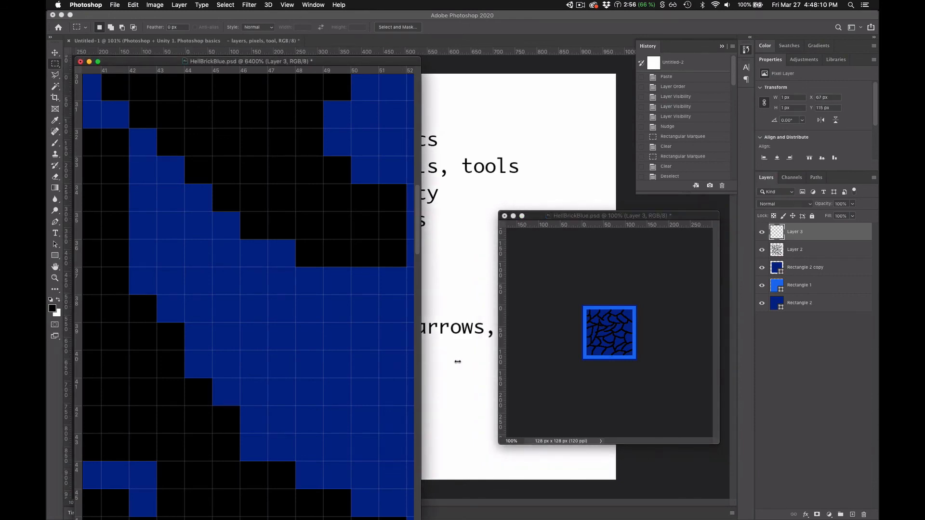
drag(457, 362, 563, 370)
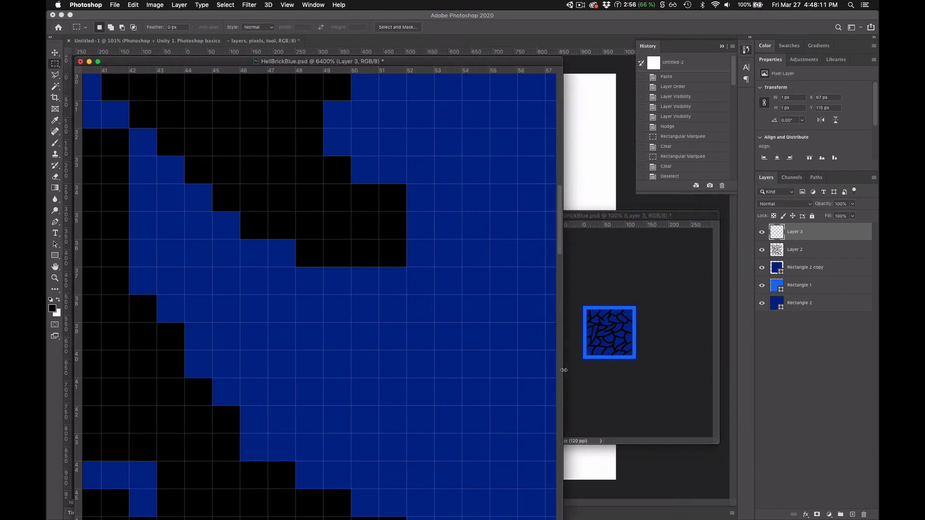
click(687, 216)
drag(496, 210, 567, 116)
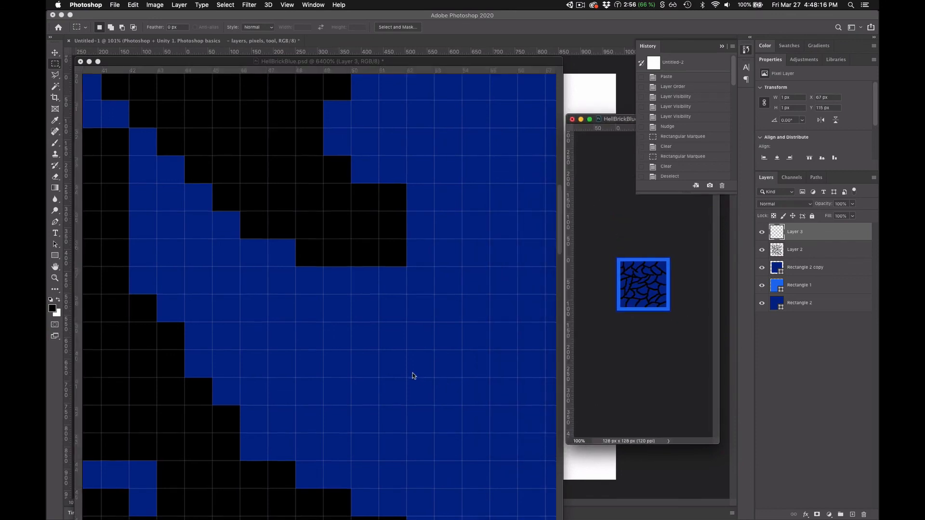
- Inspect the crack pixels in the lower part of the brick and compare the whole tile with the 100% preview
scroll(412, 375, down, 5)
scroll(464, 375, down, 2)
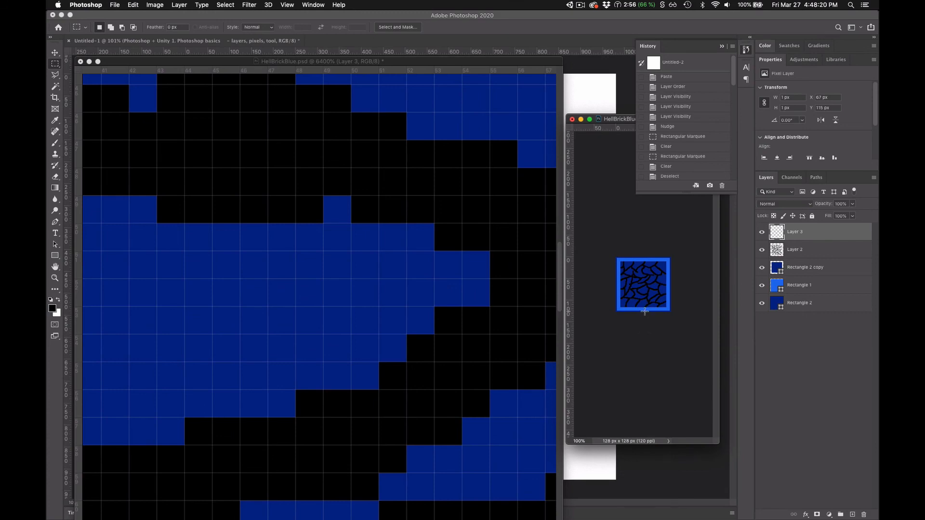
scroll(445, 400, down, 8)
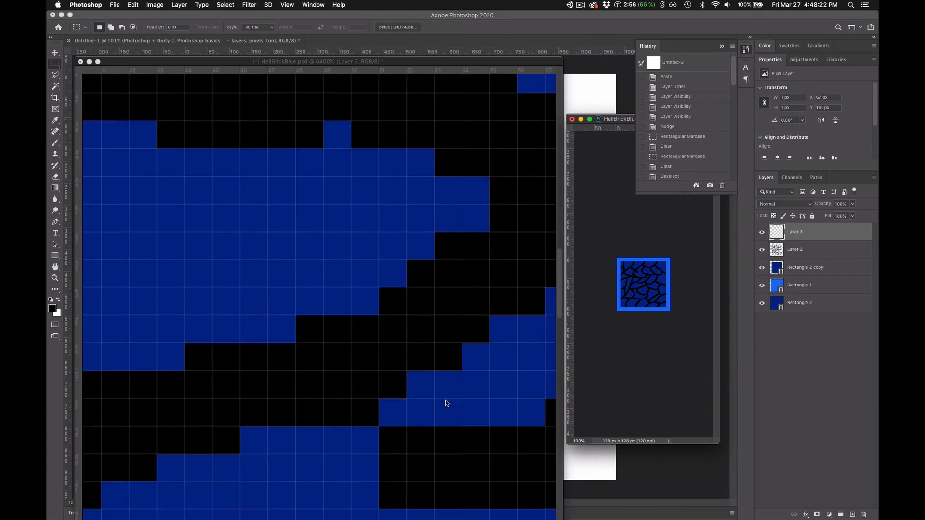
scroll(444, 400, down, 3)
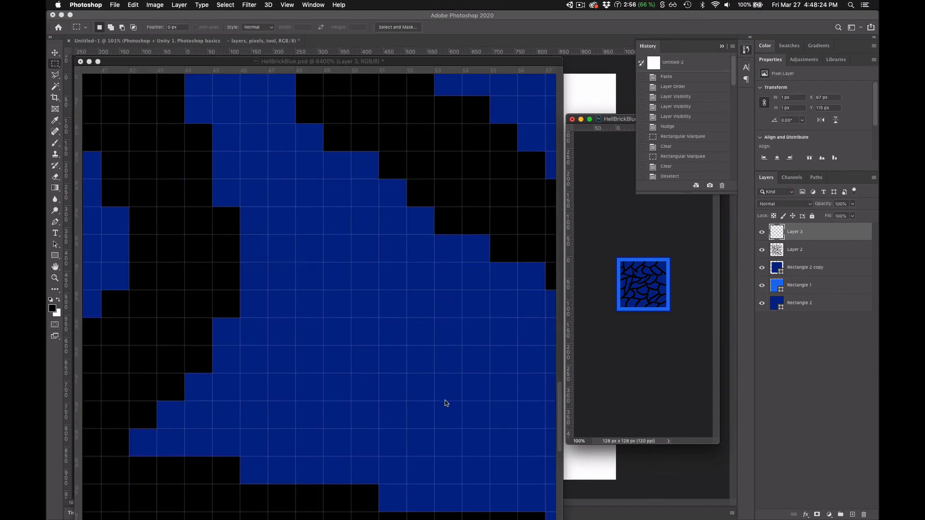
scroll(444, 400, down, 10)
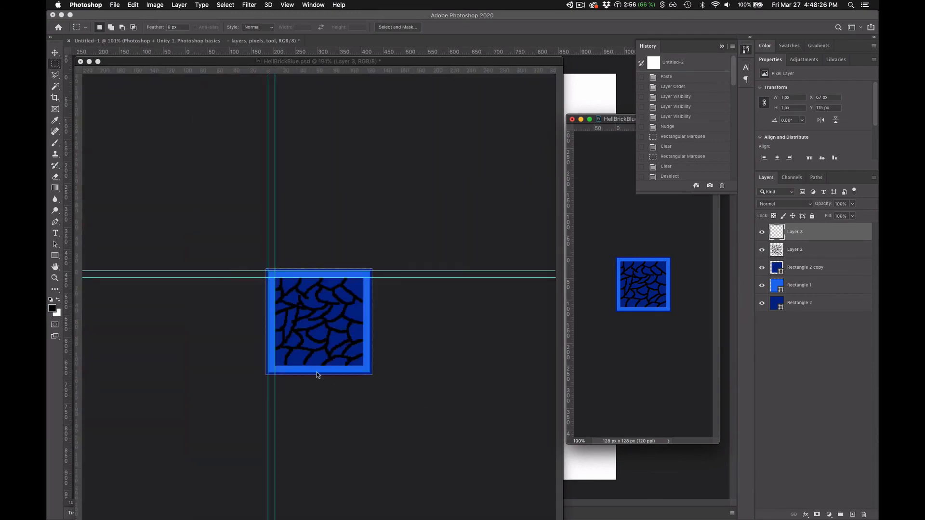
scroll(316, 371, up, 10)
scroll(320, 406, down, 4)
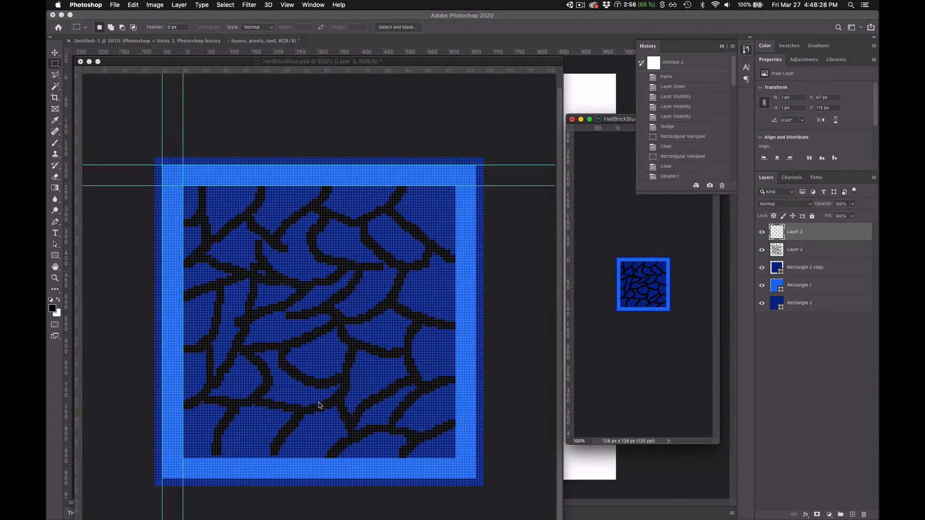
- Nudge copies of the selected black pixel about 8 px left from the lower crack's end, forming a one-pixel-high trail
click(334, 425)
scroll(329, 467, up, 5)
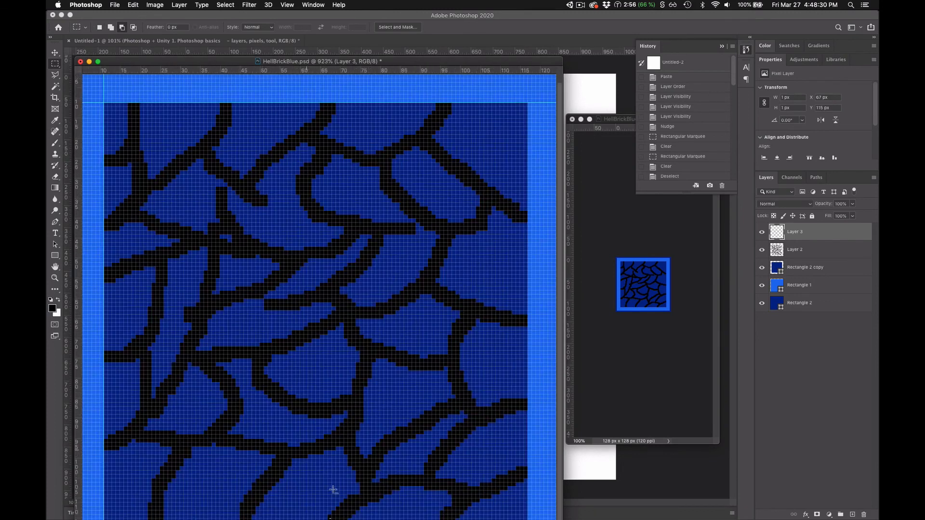
drag(347, 409, 337, 246)
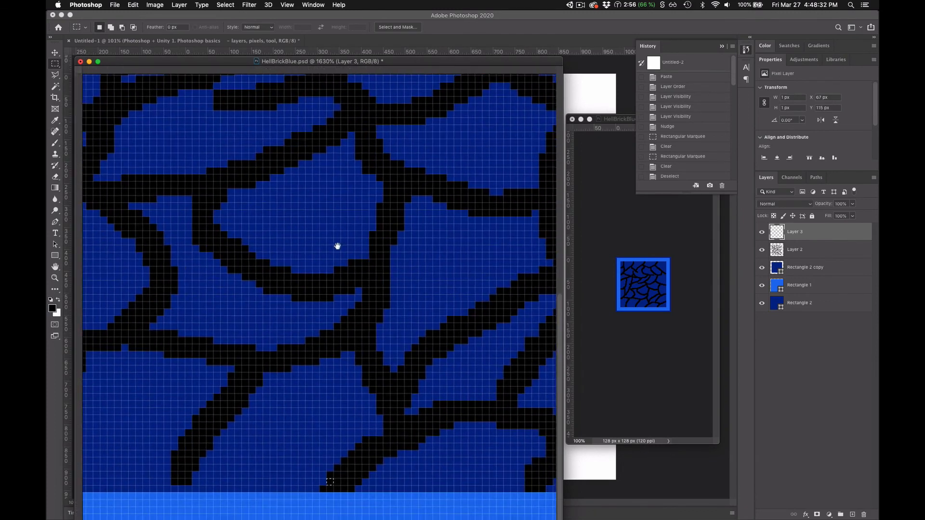
scroll(326, 498, up, 4)
scroll(327, 496, up, 5)
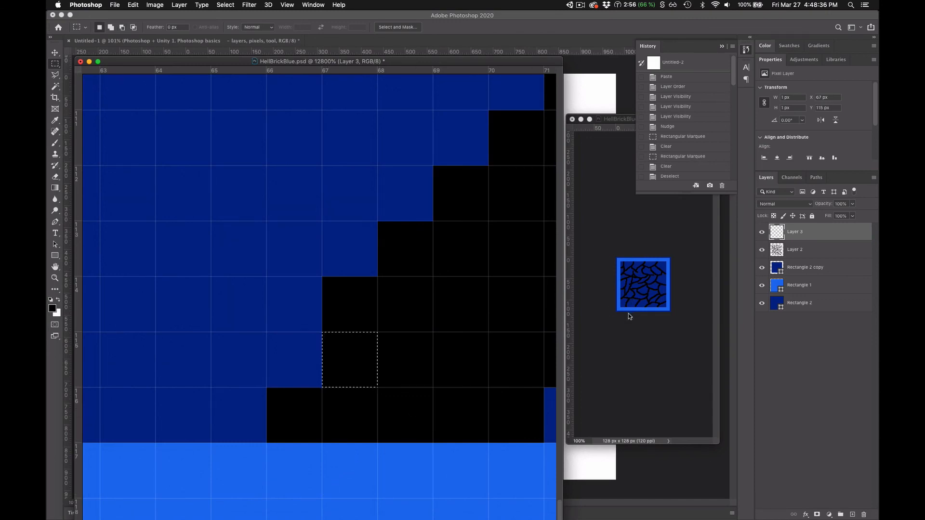
scroll(340, 301, down, 2)
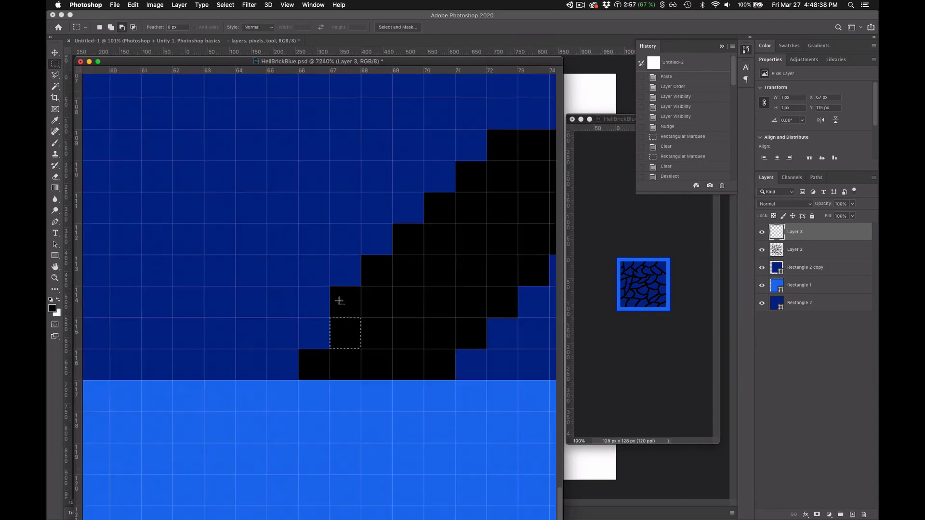
scroll(339, 300, down, 3)
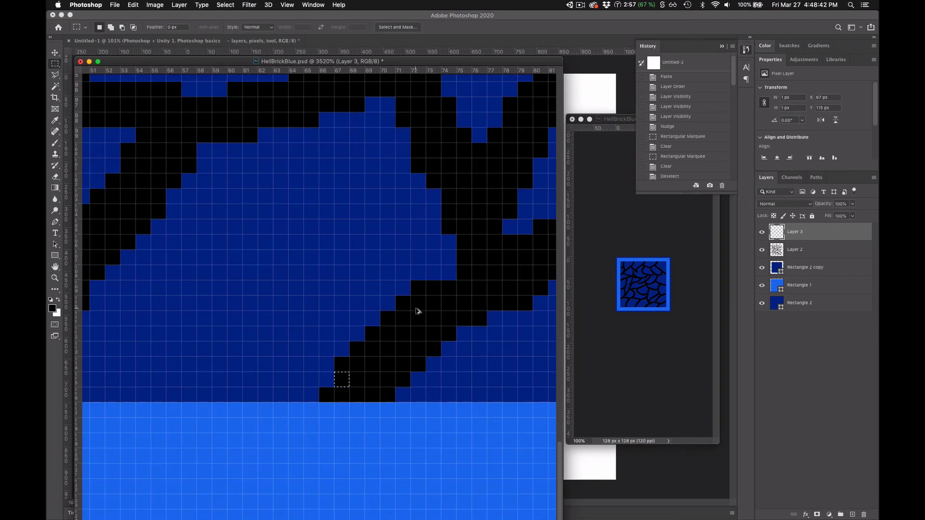
key(Left)
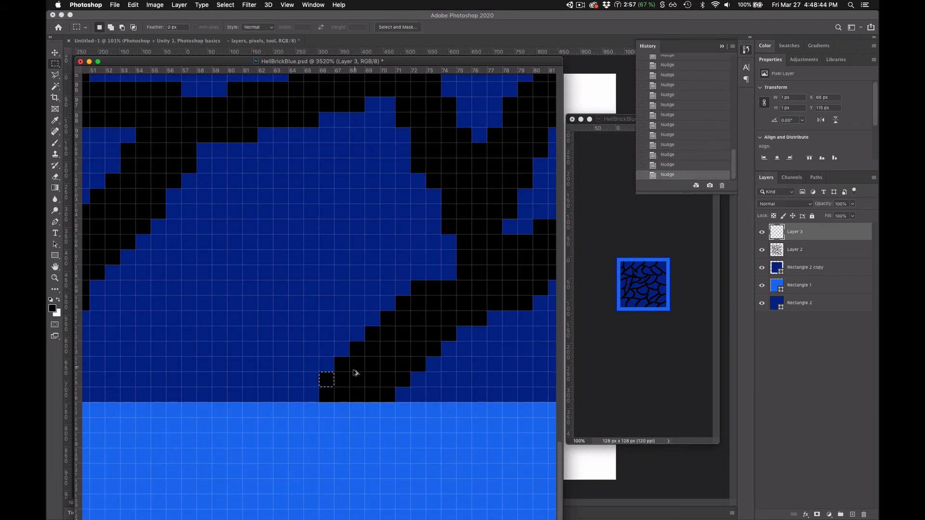
key(Left)
key(Left)
key(Left)
key(Left)
key(Left)
key(Left)
key(Left)
key(Left)
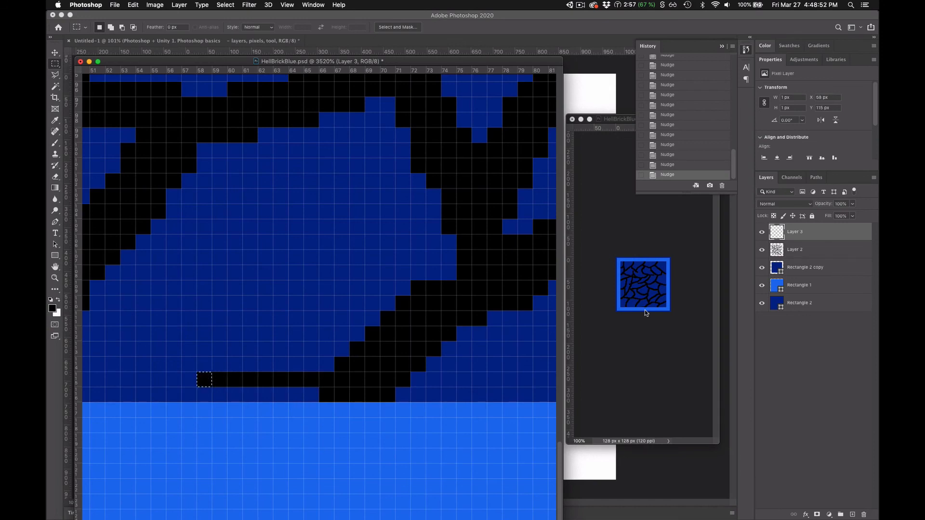
- Extend the black trail about 7 px upward and 4 px right with nudged pixel copies
key(Up)
key(Up)
key(Up)
key(Up)
key(Up)
key(Up)
key(Up)
key(Right)
key(Right)
key(Right)
key(Right)
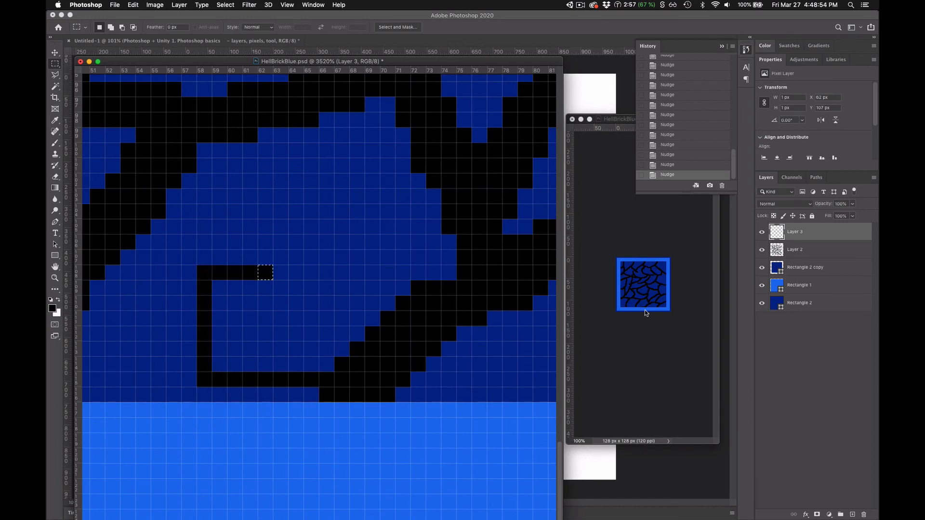
- Add a 4 px vertical spur to the trail, then loop the black pixels right, down and back left beneath it
key(Up)
key(Up)
key(Up)
key(Down)
key(Right)
key(Right)
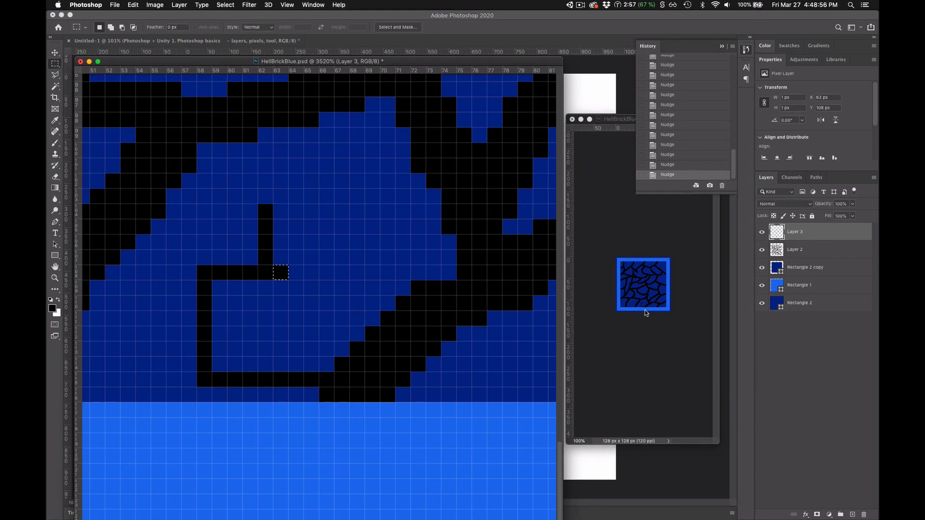
key(Down)
key(Down)
key(Left)
key(Left)
key(Left)
key(Left)
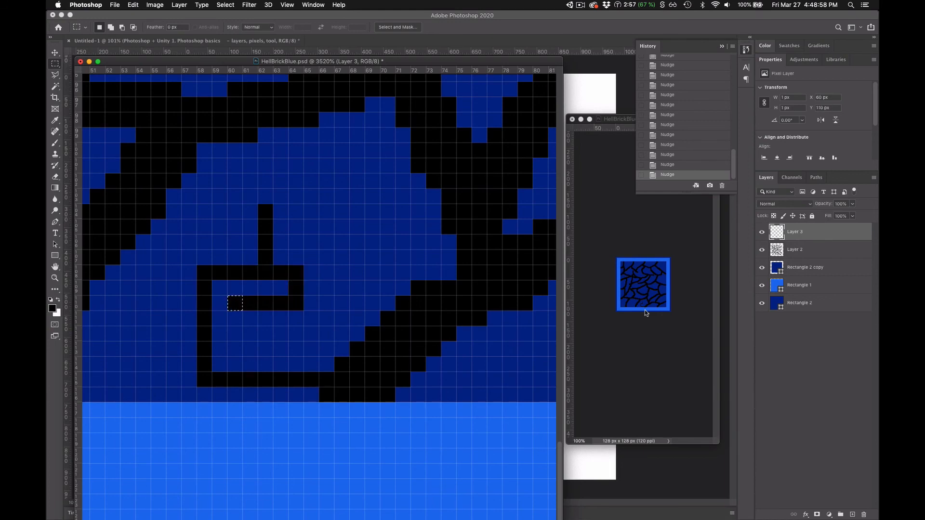
- Continue the black trail down and right in small steps, then turn it back up beside the loop
key(Down)
key(Down)
key(Right)
key(Right)
key(Down)
key(Right)
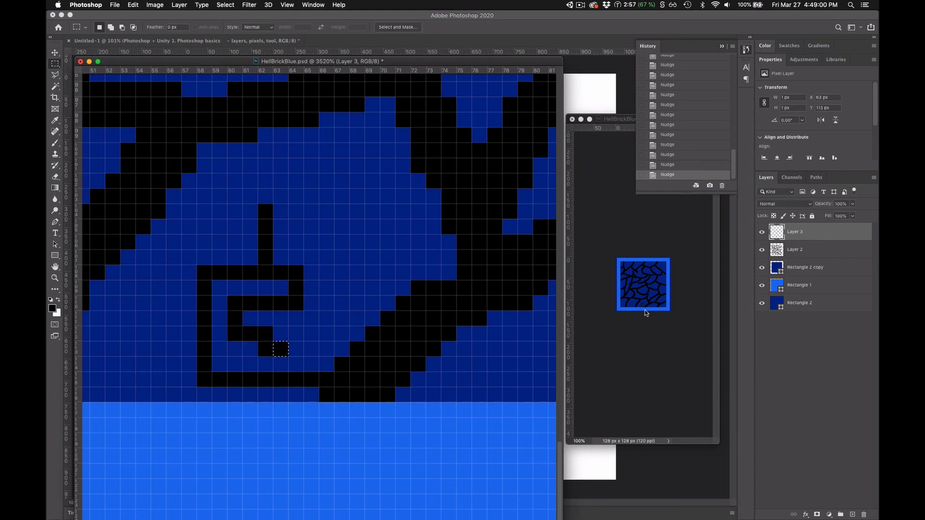
key(Up)
key(Up)
key(Right)
key(Right)
key(Up)
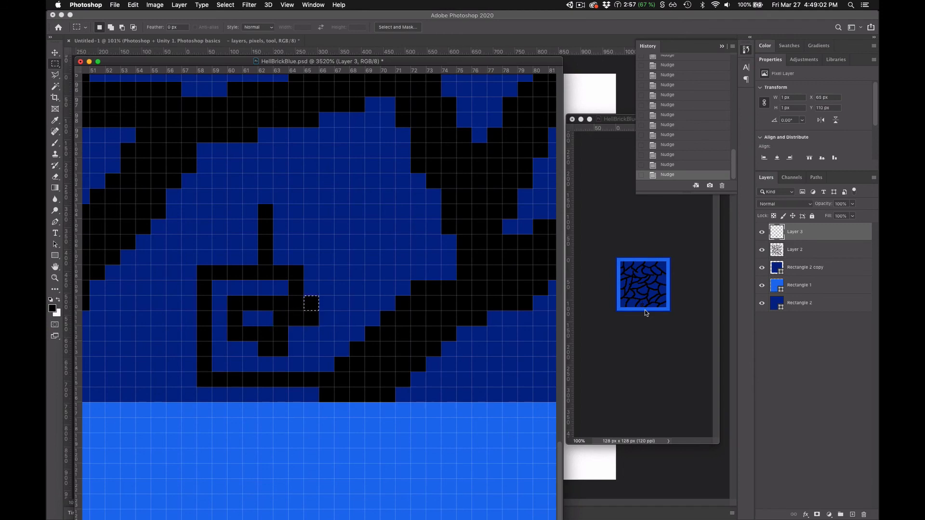
- Run the black trail up the right side of the doodle and join it across to the vertical spur
key(Up)
key(Up)
key(Up)
key(Up)
key(Up)
key(Left)
key(Up)
key(Up)
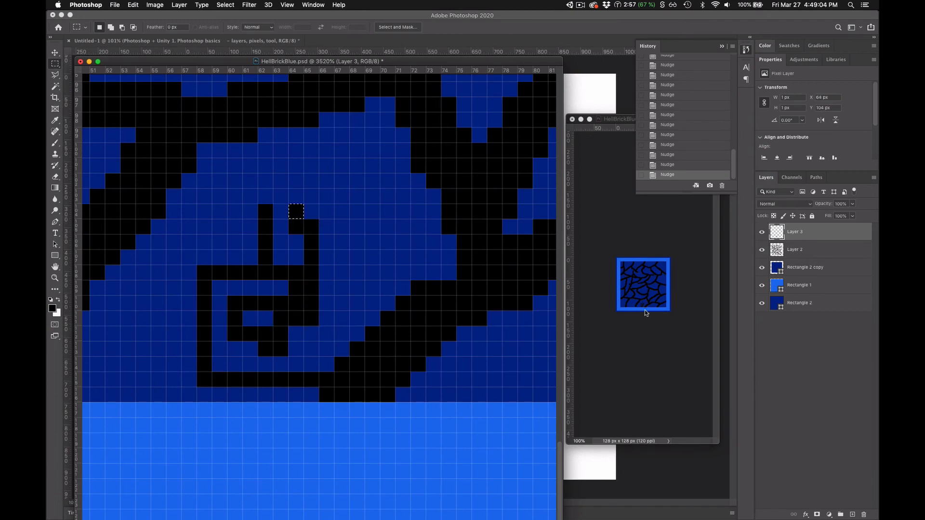
key(Left)
- Trace the black pixels back down the spur and left into the doodle's inner loop
key(Left)
key(Down)
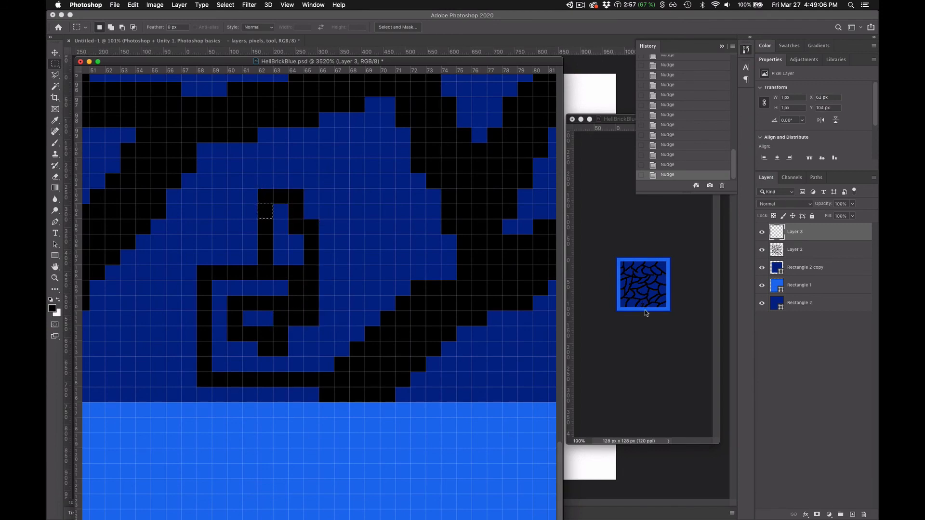
key(Down)
key(Left)
key(Left)
key(Down)
key(Down)
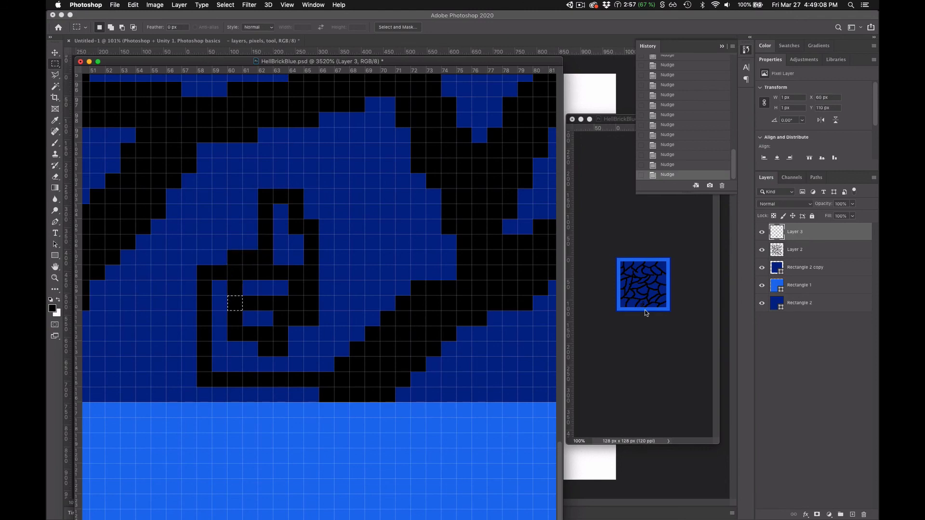
key(Down)
key(Left)
- Clear the 10 × 14 px area containing the doodled trail from Layer 3 and deselect
drag(184, 176, 334, 386)
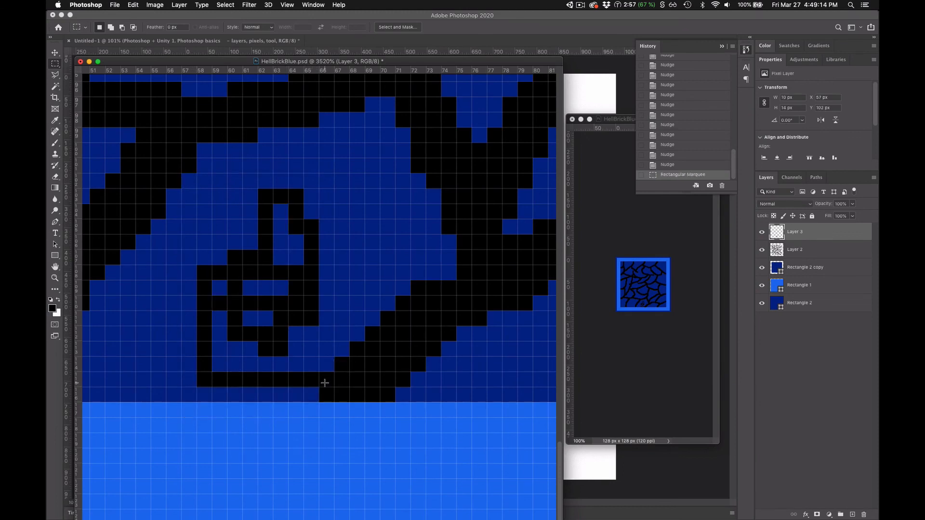
key(BackSpace)
key(super+d)
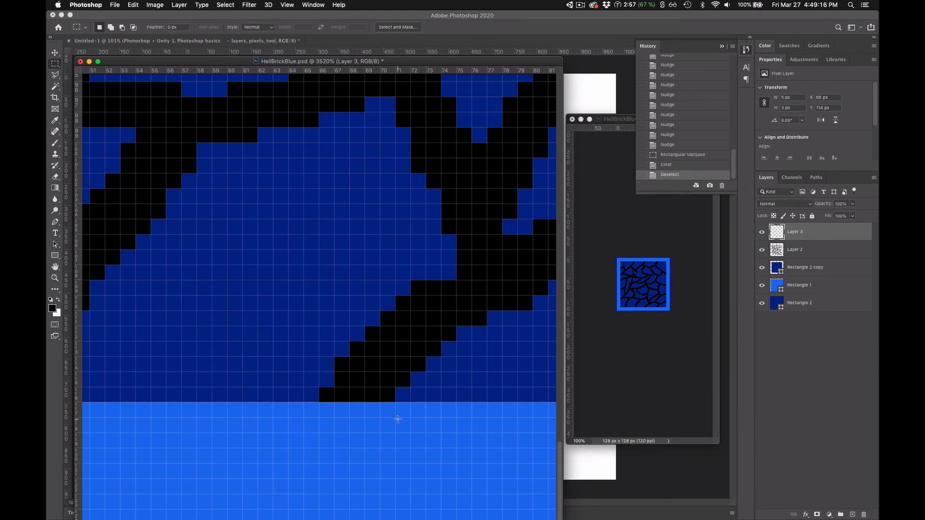
- Toggle Layer 3's visibility off and on to check which pixels it adds over Layer 2
click(762, 233)
click(761, 233)
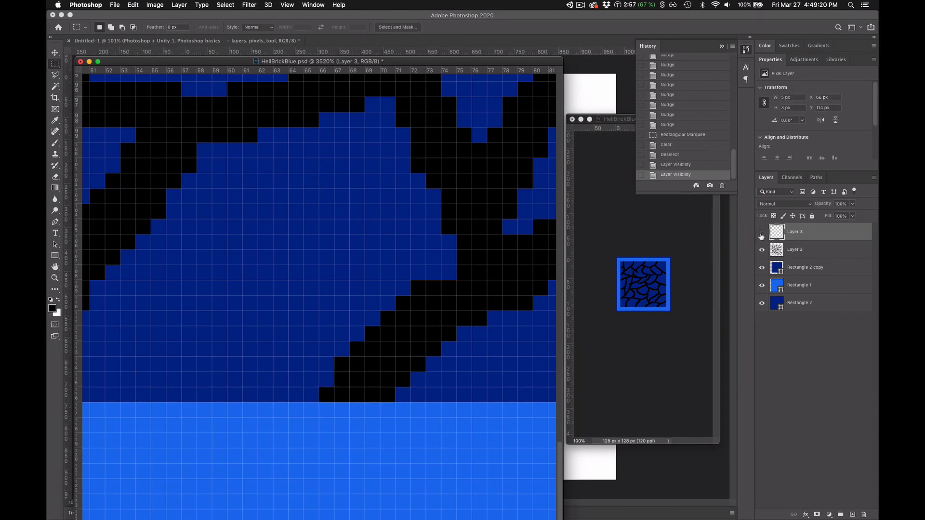
click(762, 233)
click(762, 233)
- Merge Layer 3 with Layer 2 and save HellBrickBlue.psd
shift+click(825, 251)
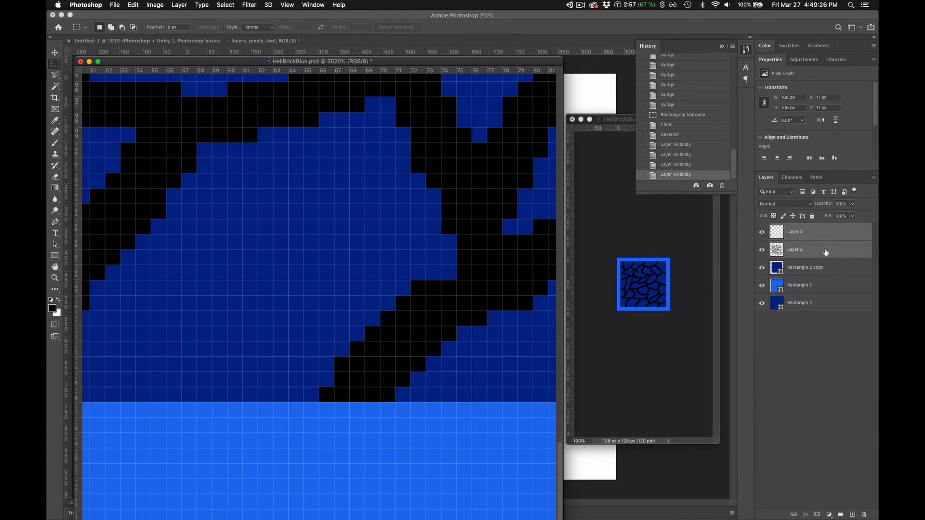
key(super+e)
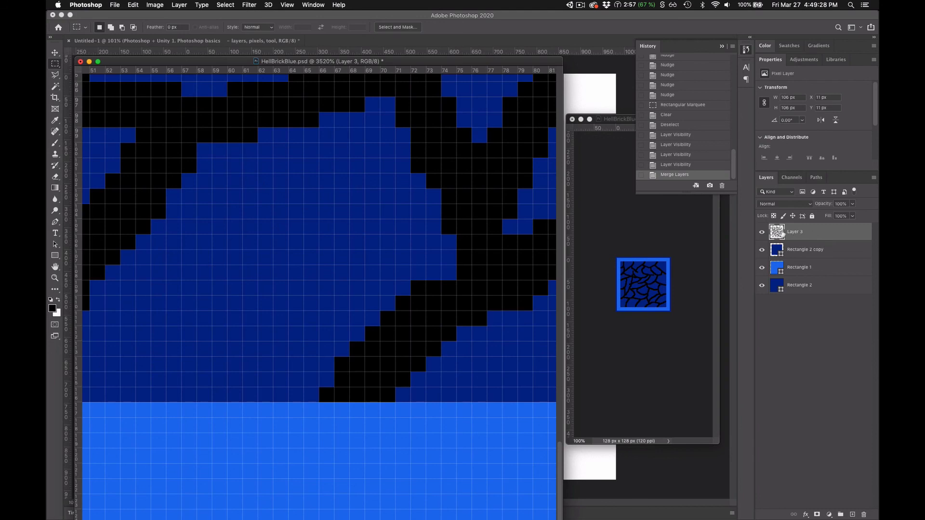
key(super+s)
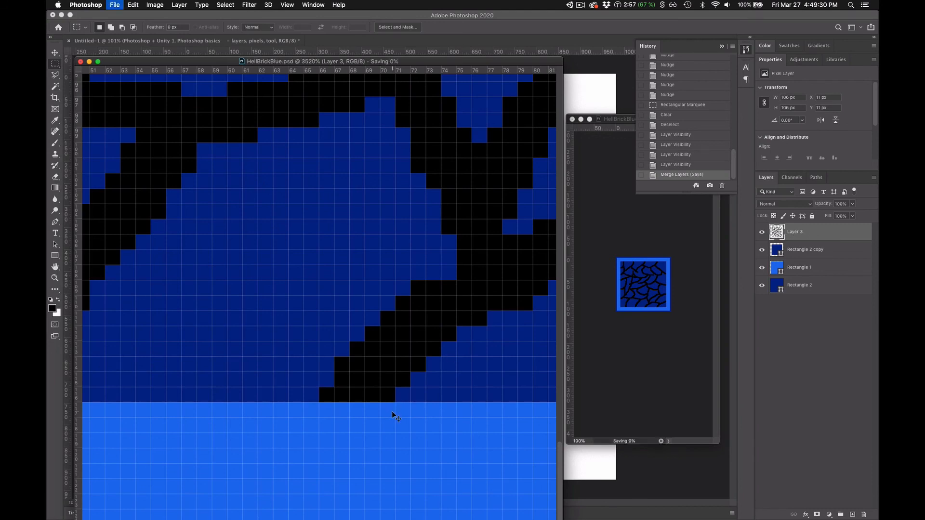
- Switch to Unity and check the blue brick tiles up close in Test_scene's Scene view
key(super+Tab)
key(Tab)
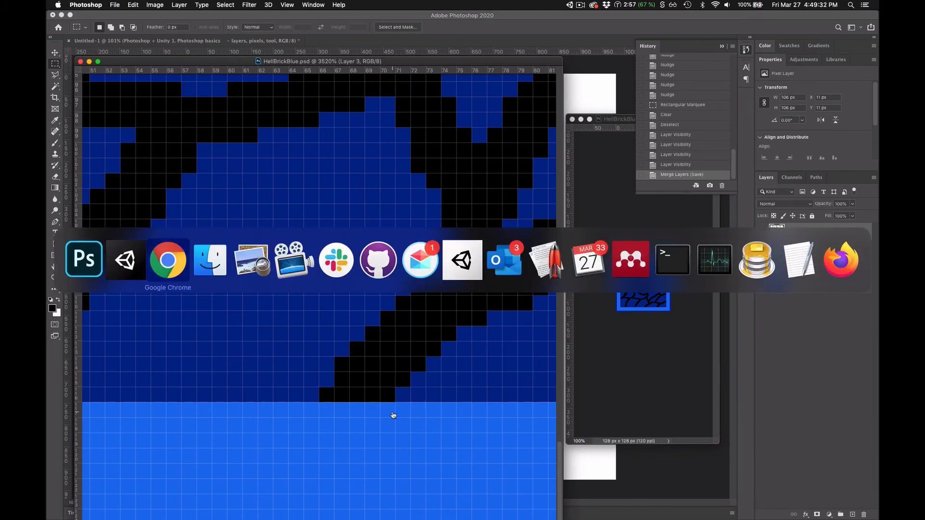
key(Tab)
key(Tab)
key(Tab)
key(Tab)
key(Tab)
key(Tab)
key(Tab)
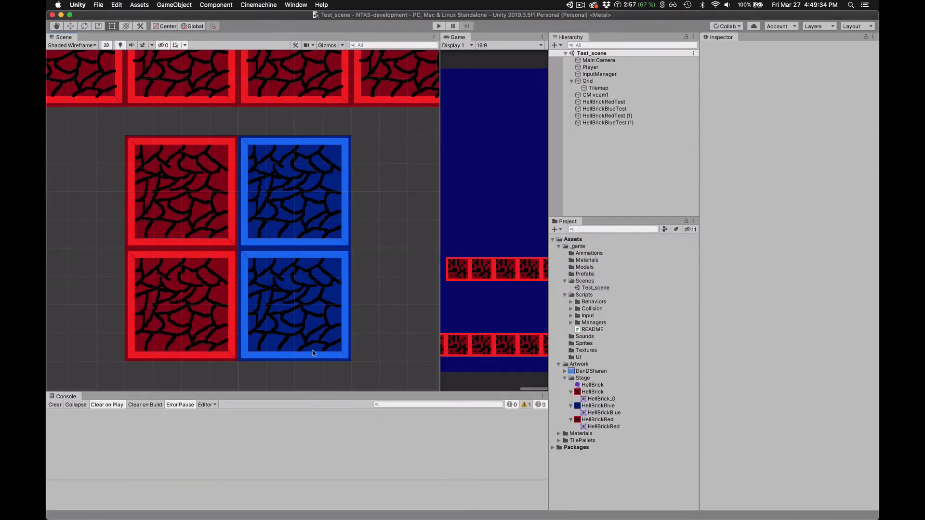
key(q)
scroll(282, 363, up, 3)
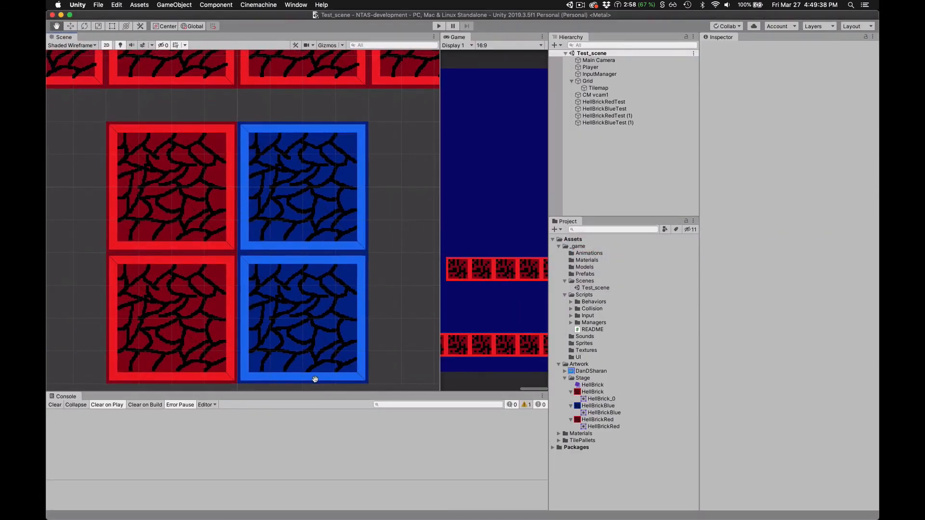
key(t)
- Switch back to Photoshop and bring the Untitled-1 Photoshop + Unity notes document to the front
key(super+Tab)
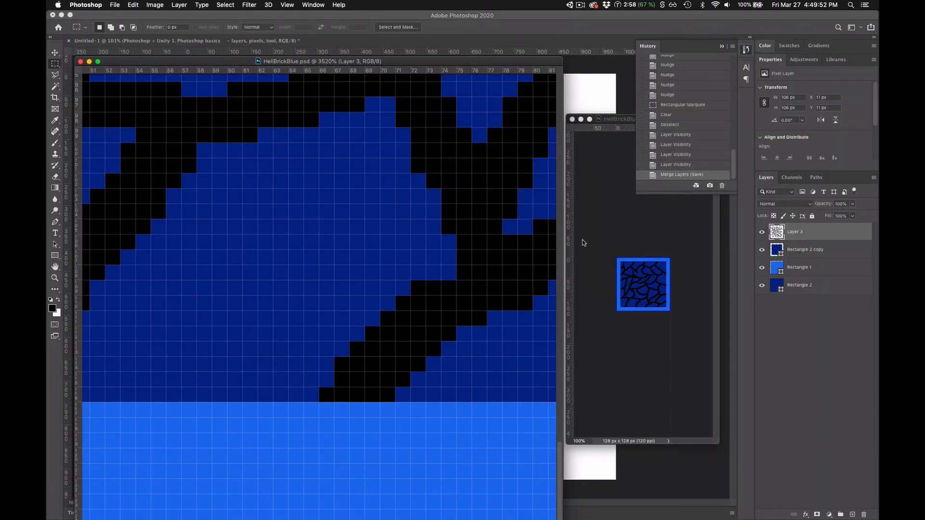
key(super+Tab)
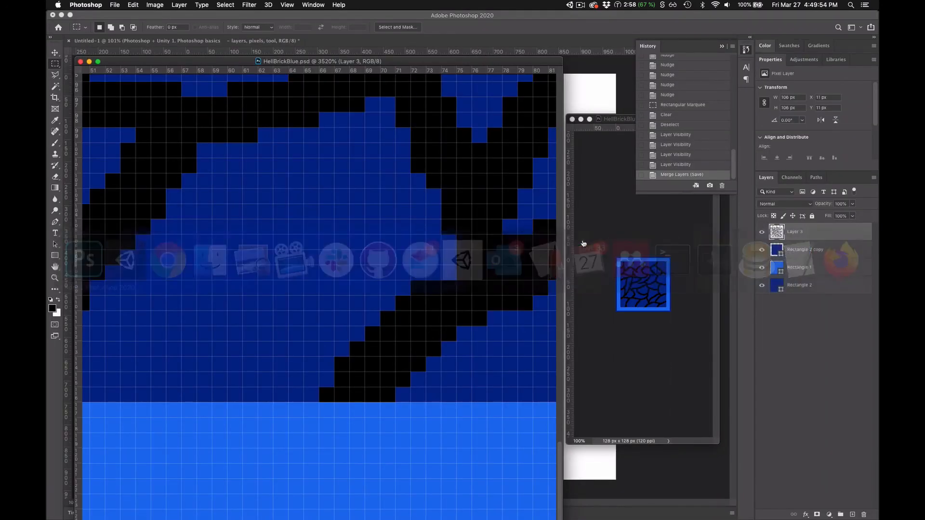
click(108, 42)
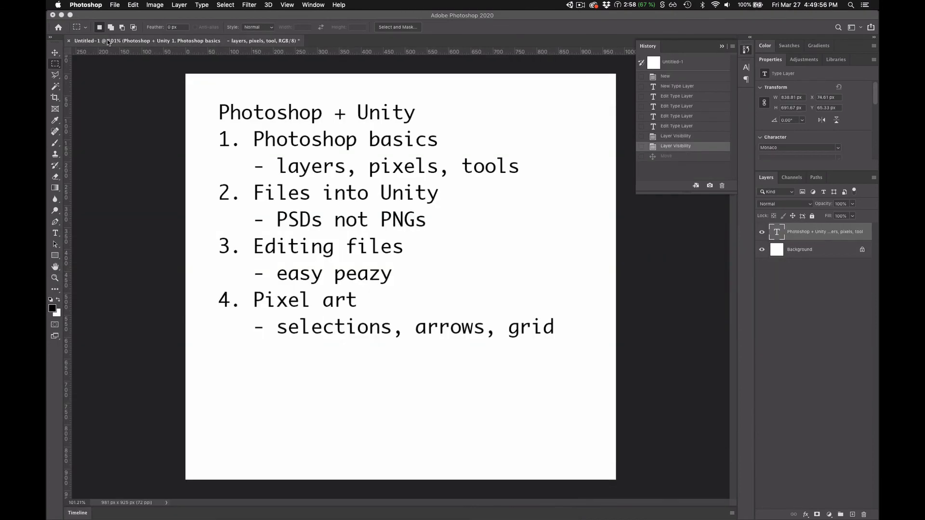